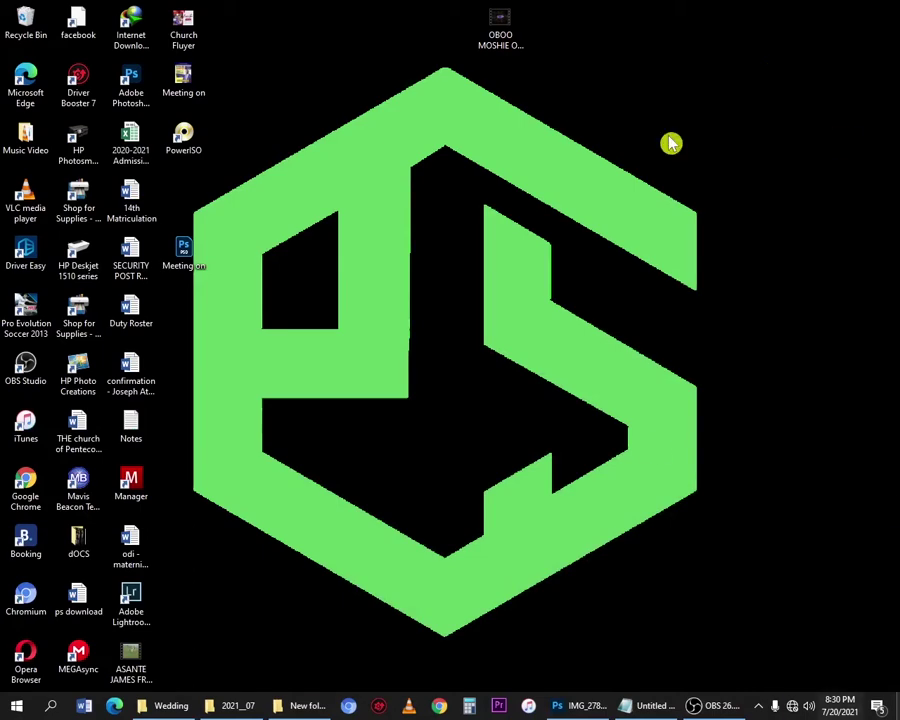
# - Restore the Photoshop window showing the wedding invitation IMG_2788.JPG
pyautogui.click(580, 706)
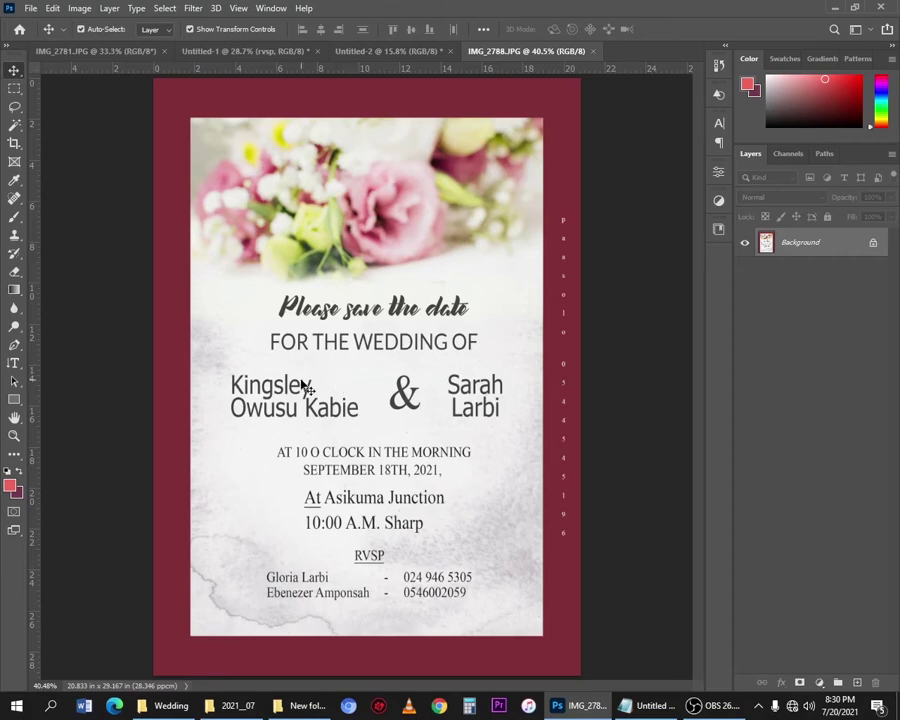
# - Create a new white A5 document, 148 x 210 mm at 300 ppi
pyautogui.hotkey('ctrl', 'n')
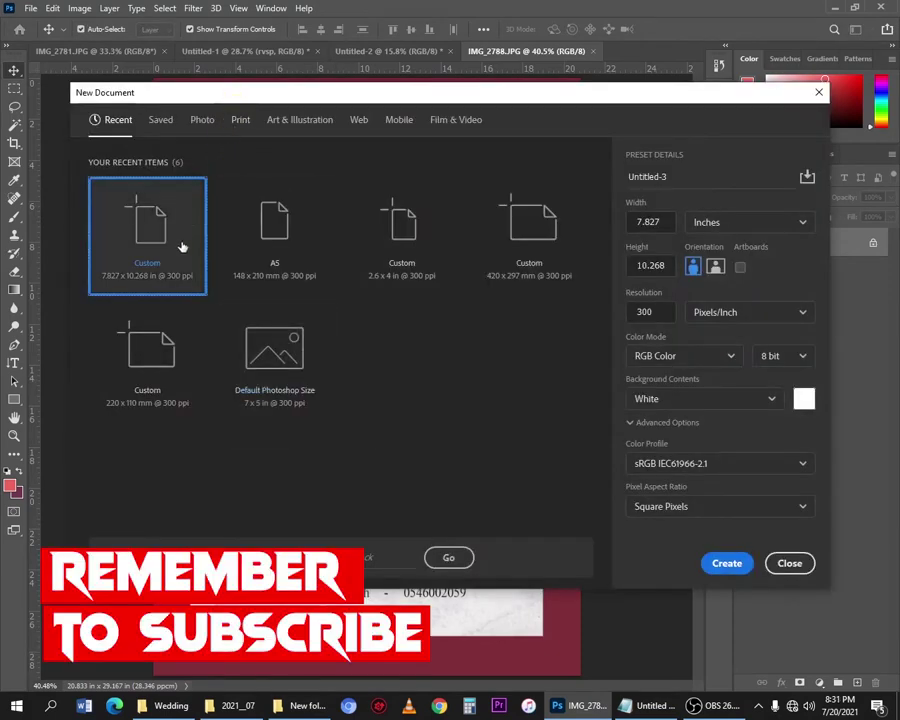
pyautogui.click(279, 242)
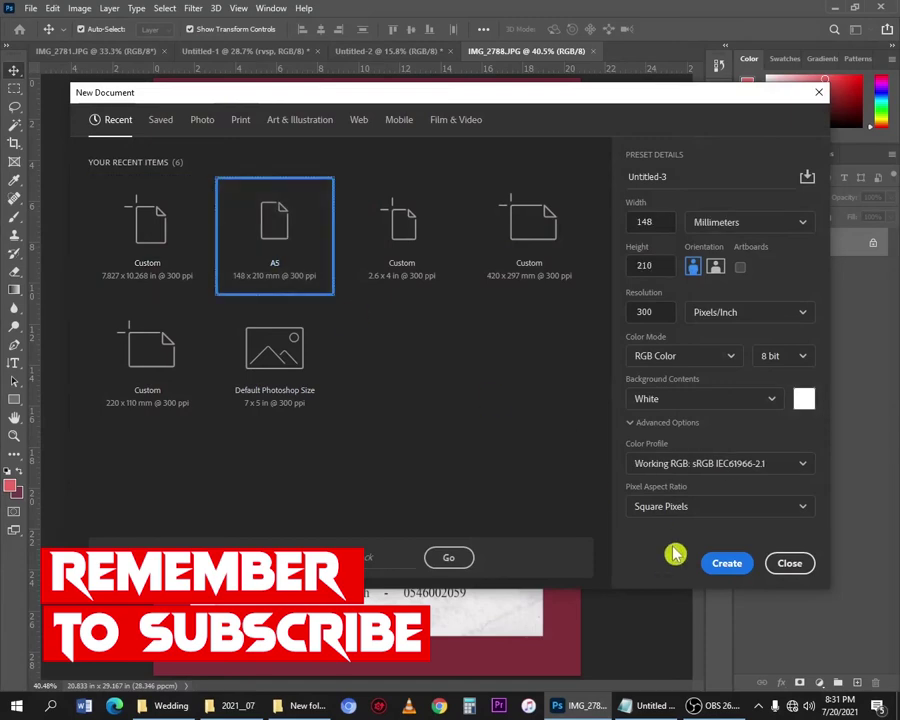
pyautogui.click(722, 563)
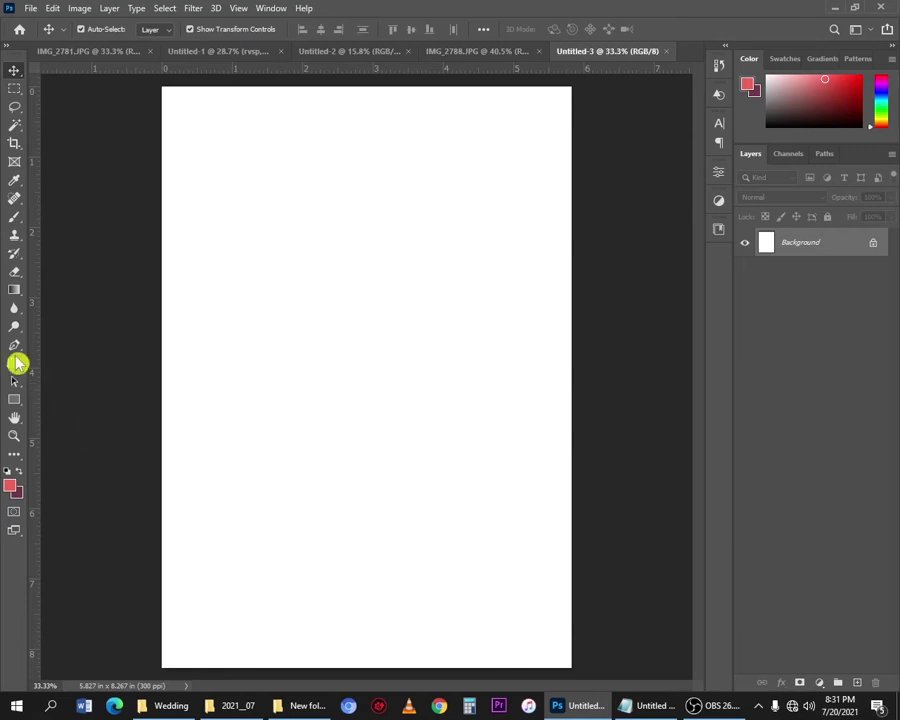
# - Type 'Please save the date' and 'FOR THE WEDDING OF' as lines near the top
pyautogui.click(15, 366)
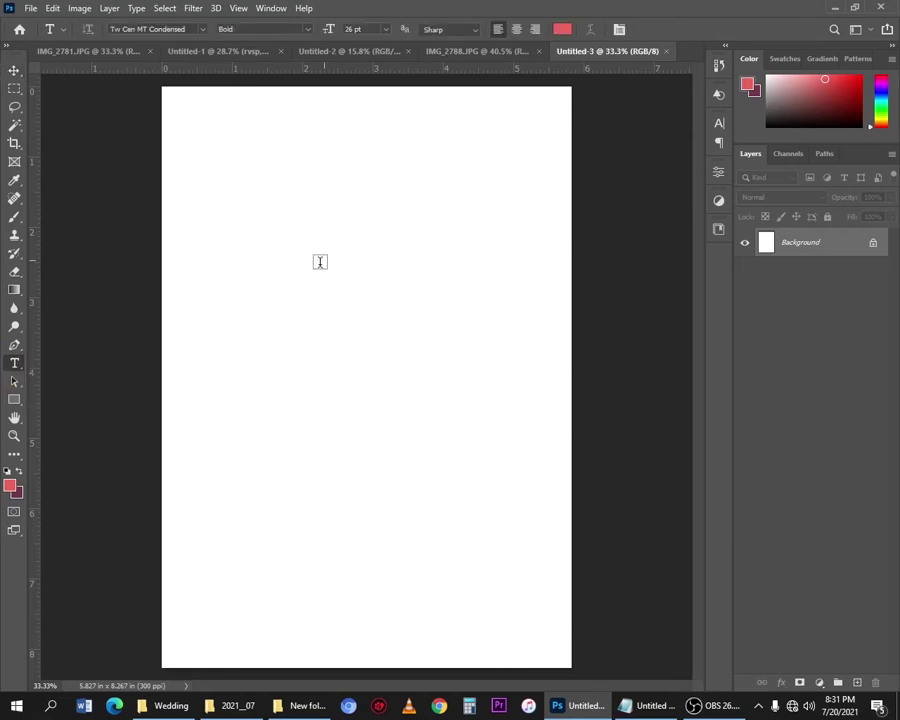
pyautogui.click(296, 234)
pyautogui.write('Please save the date')
pyautogui.click(294, 250)
pyautogui.write('FOR THE WEDDING')
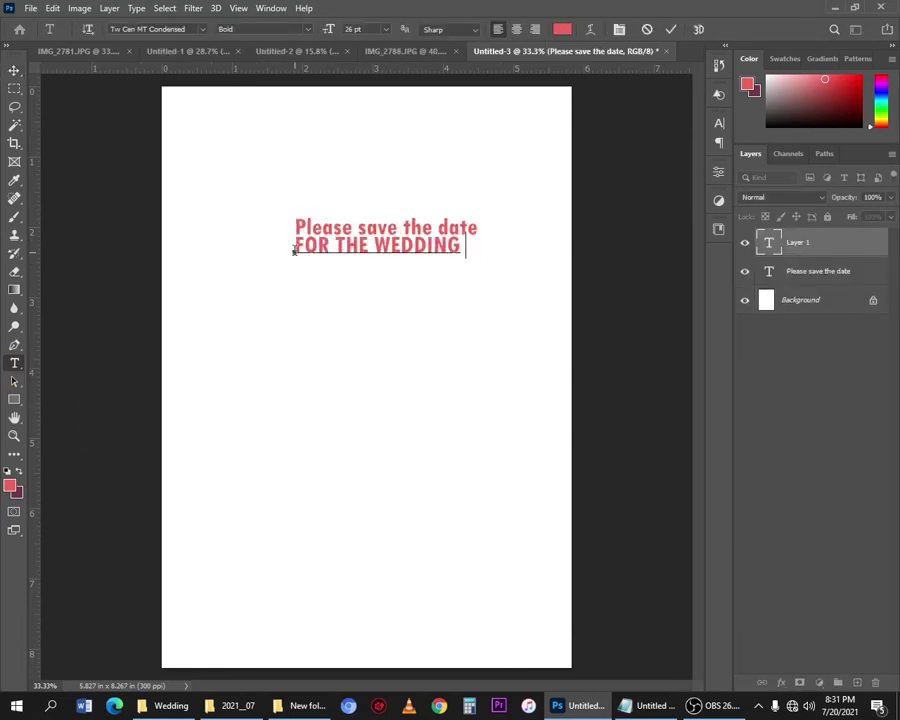
pyautogui.write(' OF')
# - Add the groom's name on two lines in a text block at lower left
pyautogui.click(242, 326)
pyautogui.press('Return')
pyautogui.scroll(2, 270, 340)
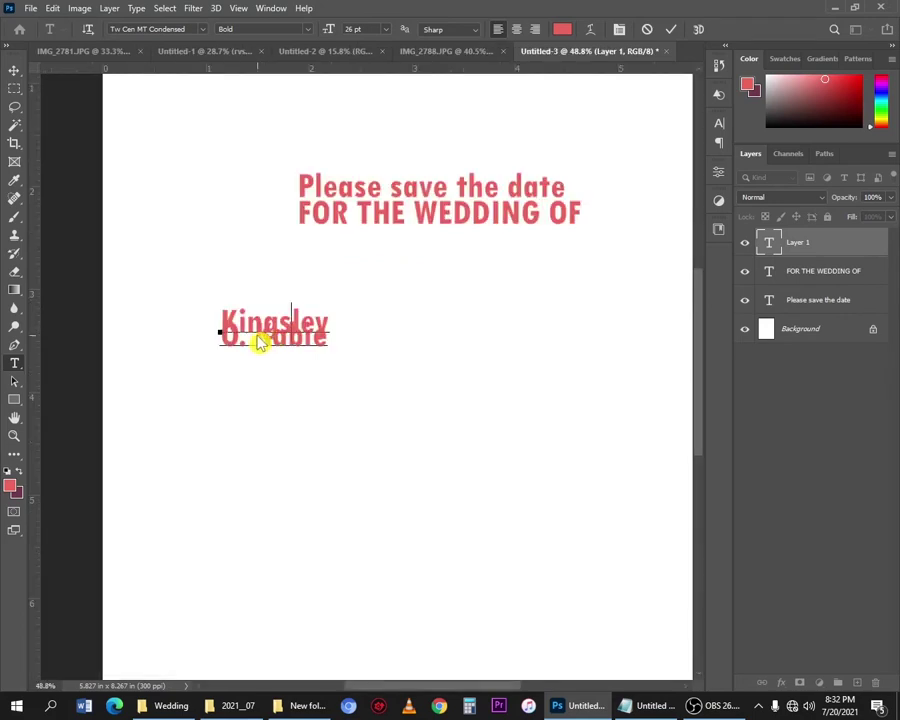
pyautogui.moveTo(260, 340)
pyautogui.mouseDown()
pyautogui.moveTo(325, 340)
pyautogui.moveTo(257, 343)
pyautogui.moveTo(277, 341)
pyautogui.mouseUp()
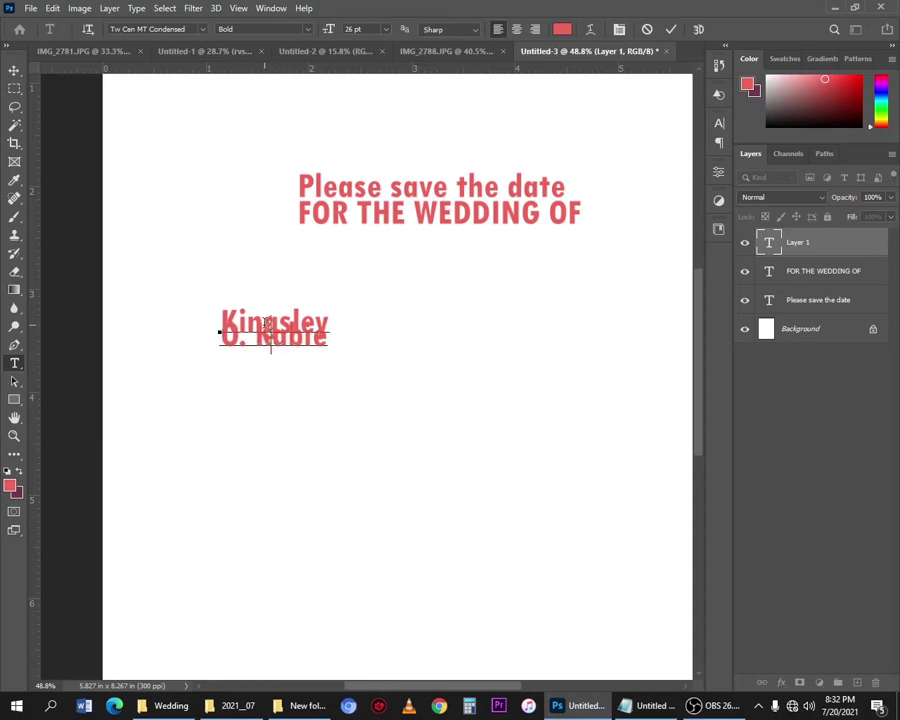
# - Set the groom's two-line name to 21 pt leading in the Character panel and commit
pyautogui.hotkey('ctrl', 'a')
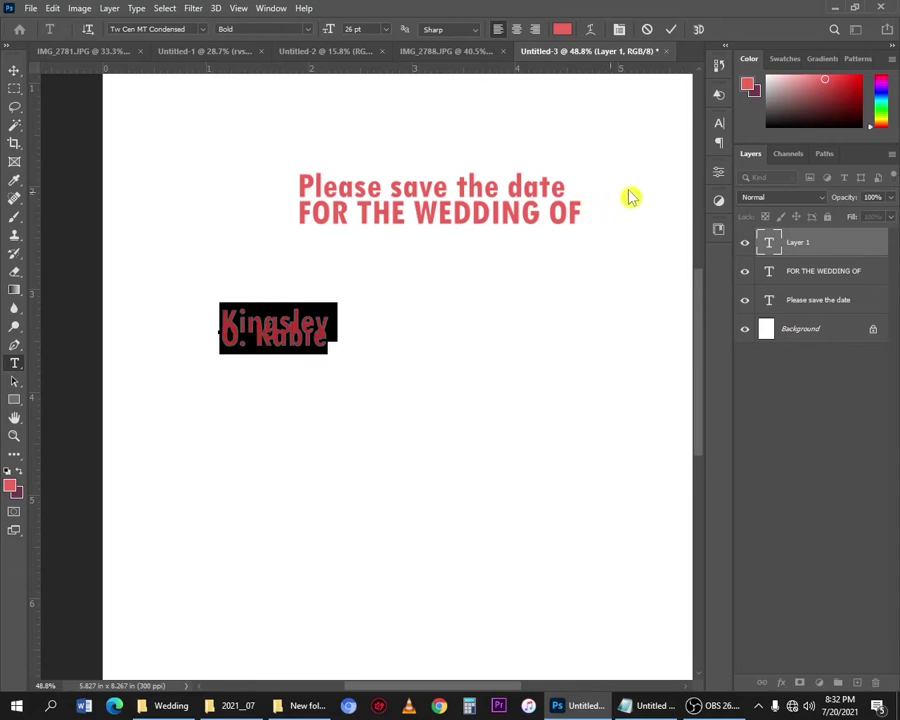
pyautogui.click(720, 127)
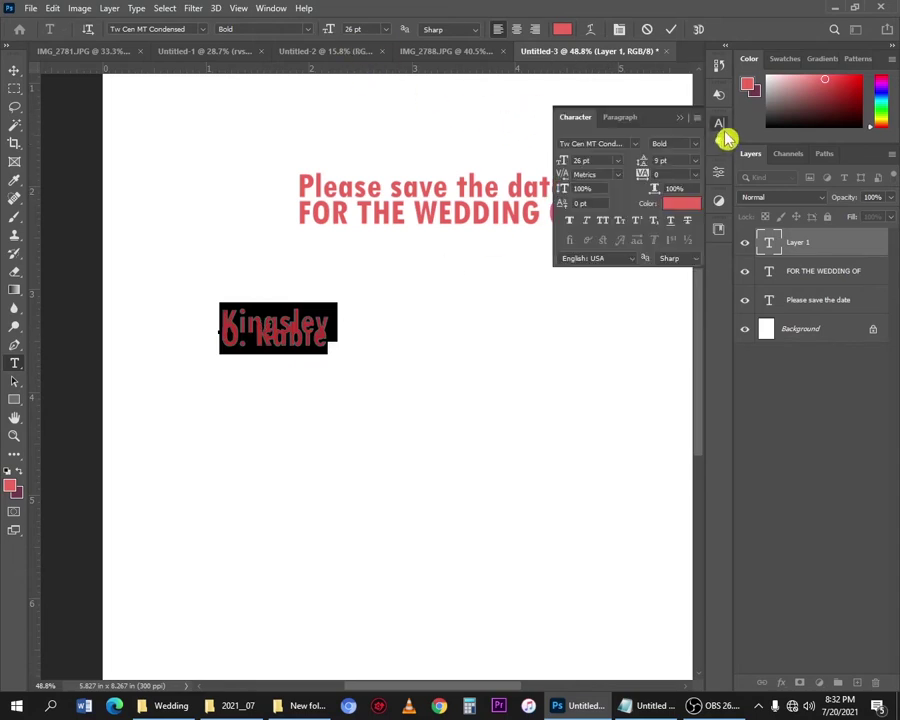
pyautogui.click(722, 130)
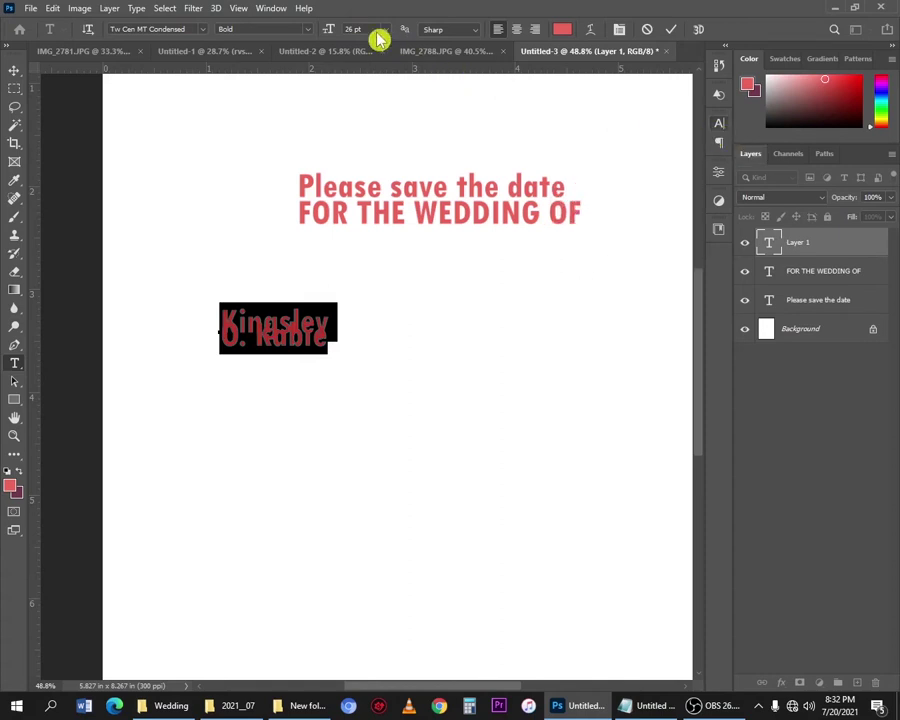
pyautogui.click(272, 8)
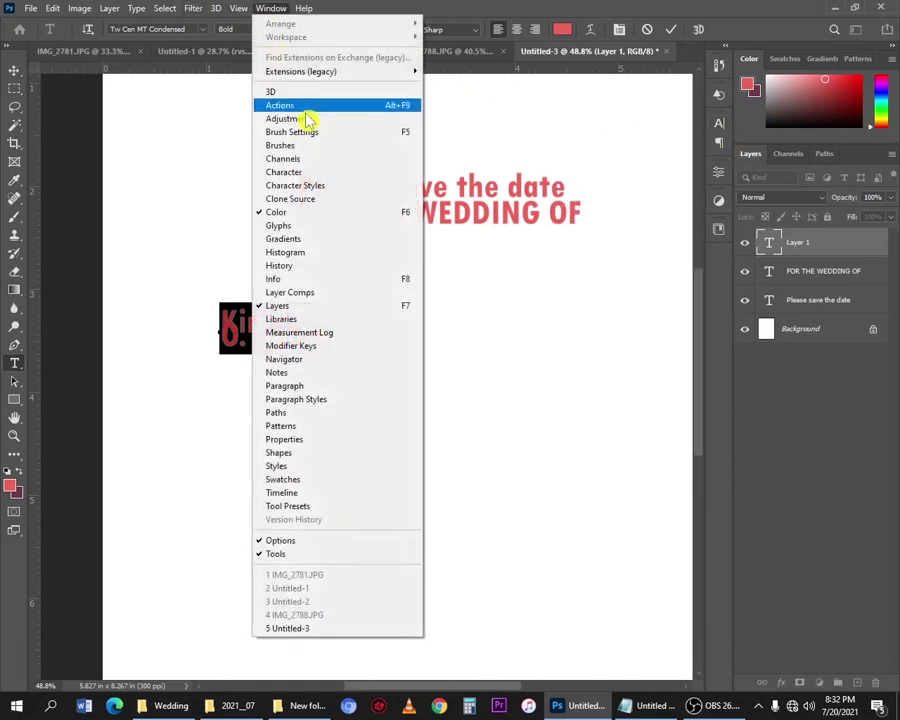
pyautogui.click(302, 173)
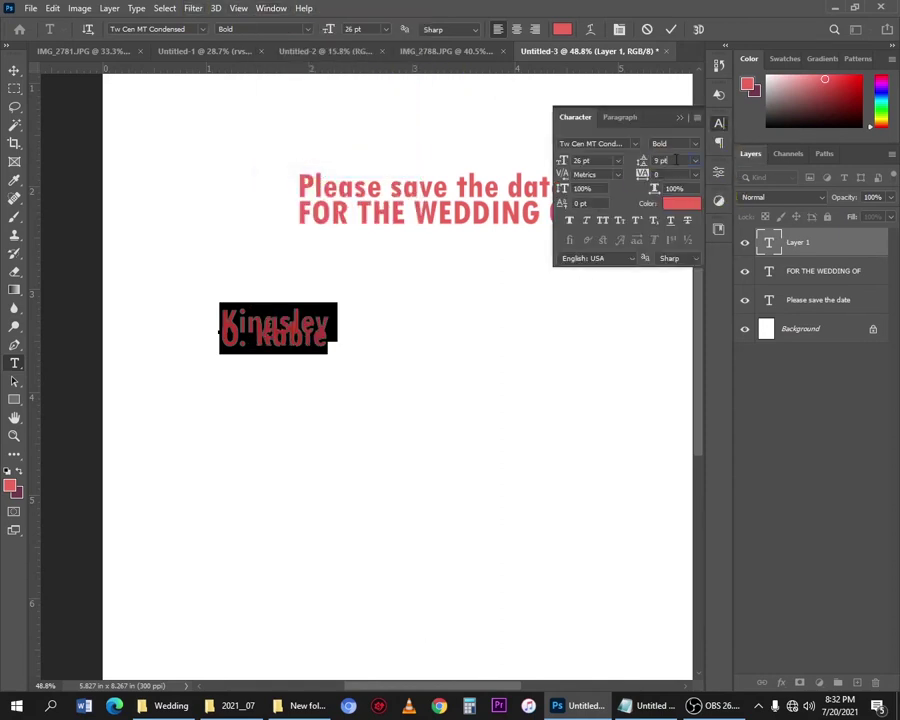
pyautogui.click(675, 160)
pyautogui.press('Up')
pyautogui.press('Up')
pyautogui.press('Up')
pyautogui.press('Up')
pyautogui.press('Up')
pyautogui.press('Up')
pyautogui.press('Up')
pyautogui.press('Up')
pyautogui.press('Up')
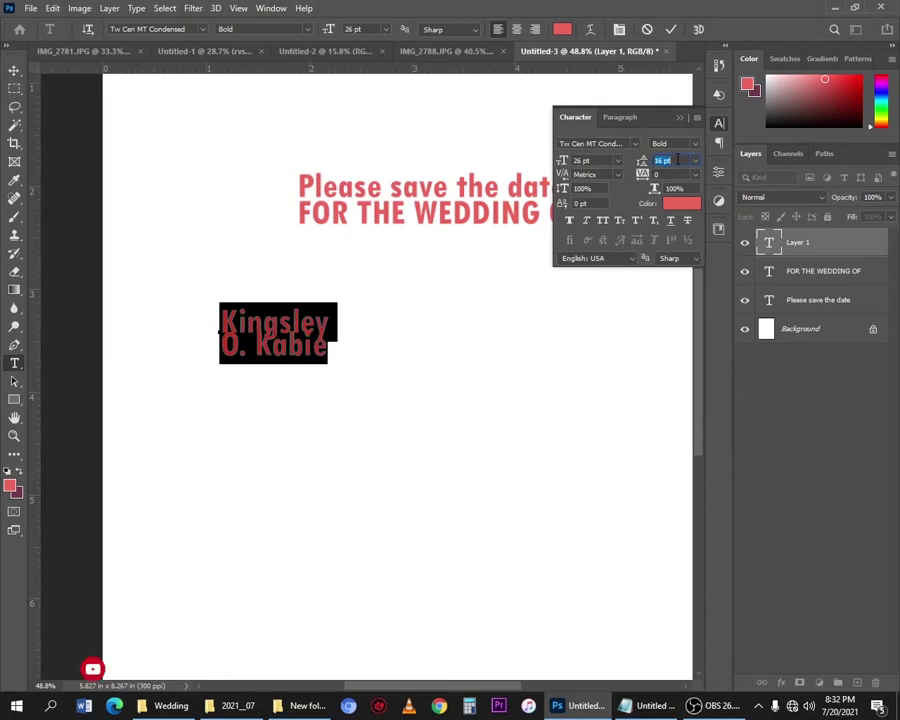
pyautogui.press('Up')
pyautogui.press('Up')
pyautogui.press('Up')
pyautogui.press('Up')
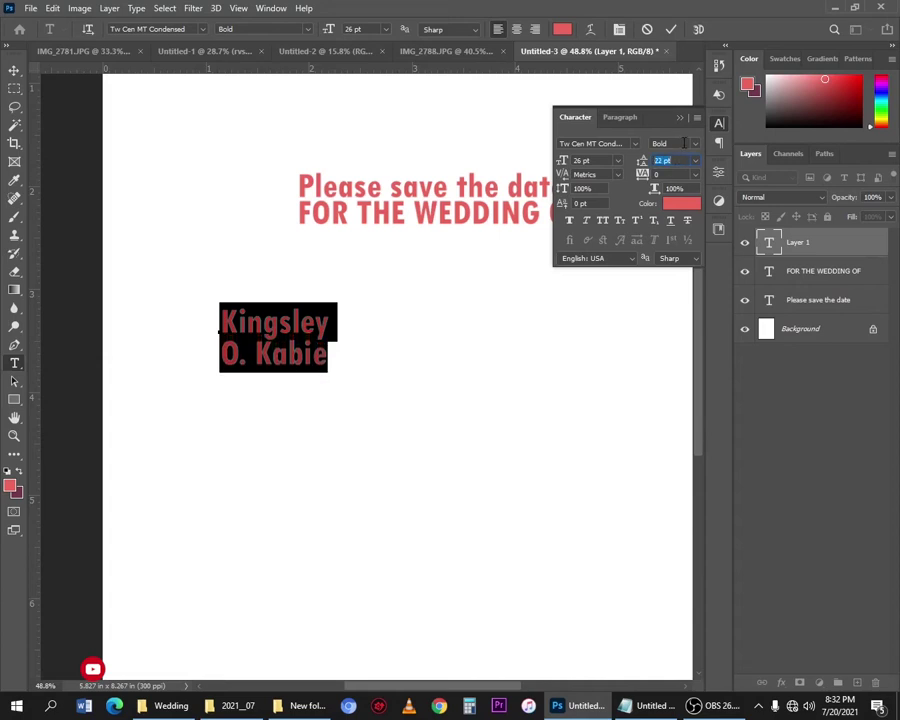
pyautogui.press('Down')
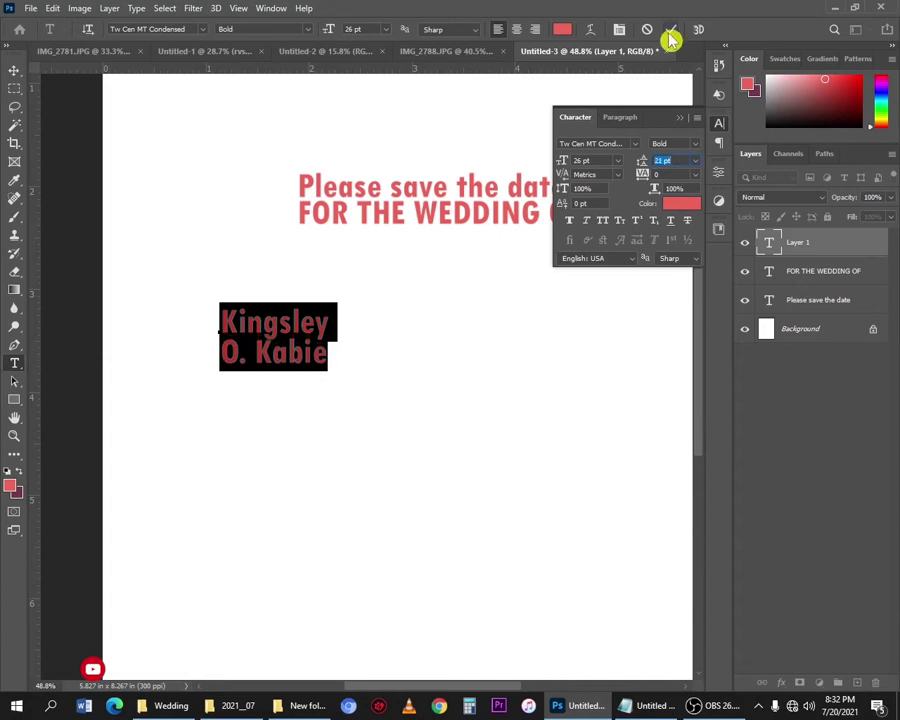
pyautogui.click(672, 31)
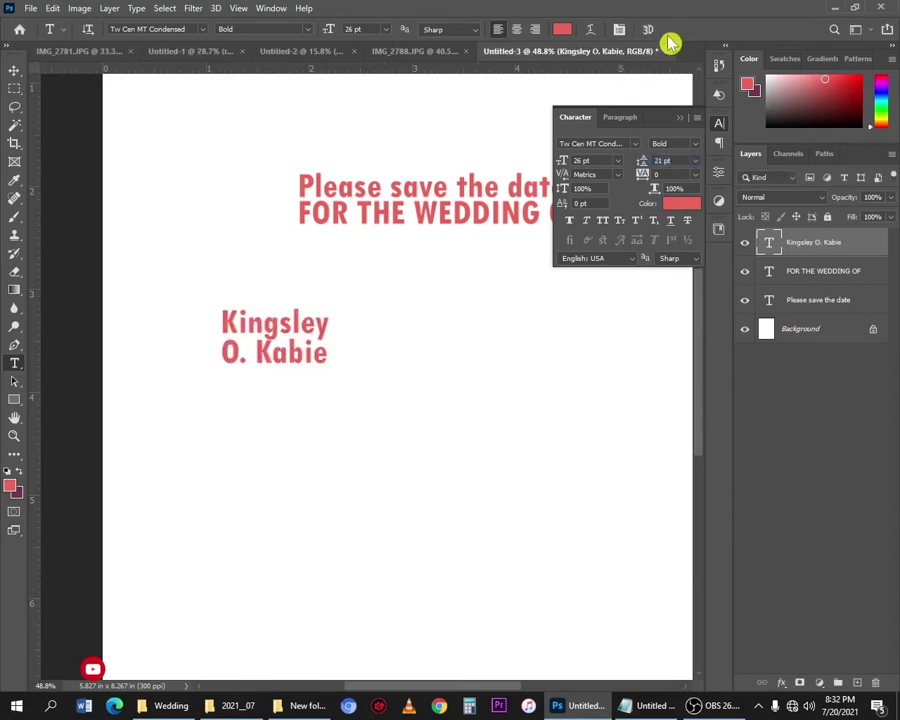
# - Copy the name to the right side and retype it as the bride's two-line name
pyautogui.press('v')
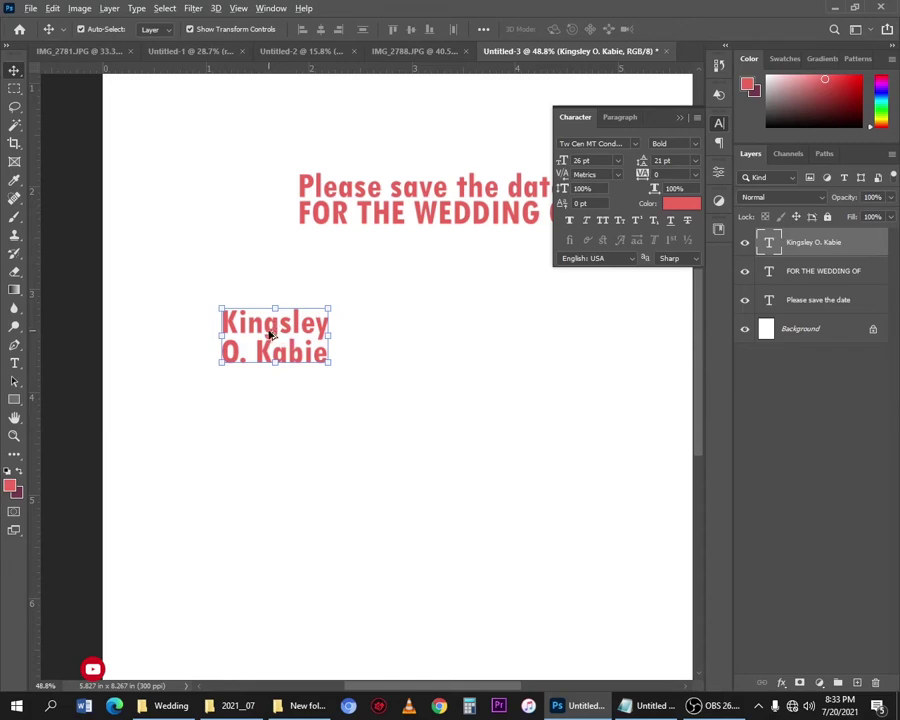
pyautogui.moveTo(271, 335); pyautogui.dragTo(563, 342)
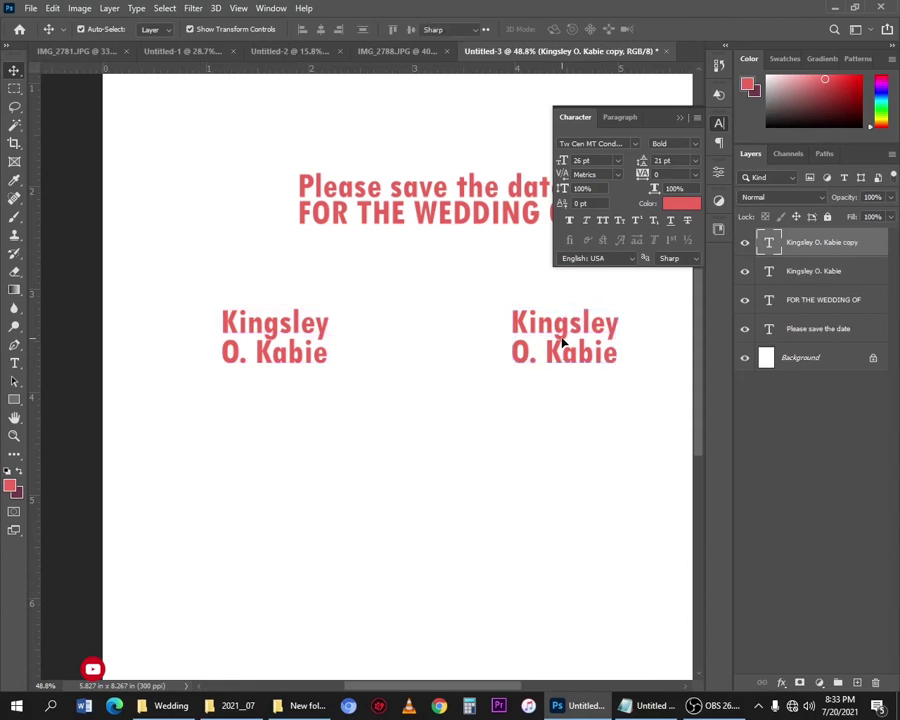
pyautogui.doubleClick(563, 342)
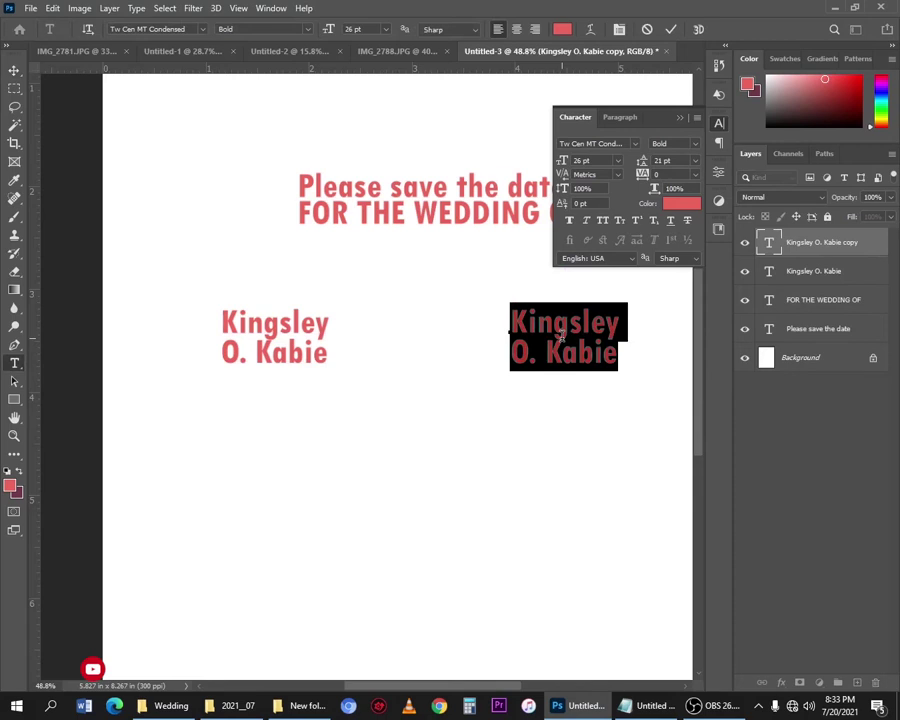
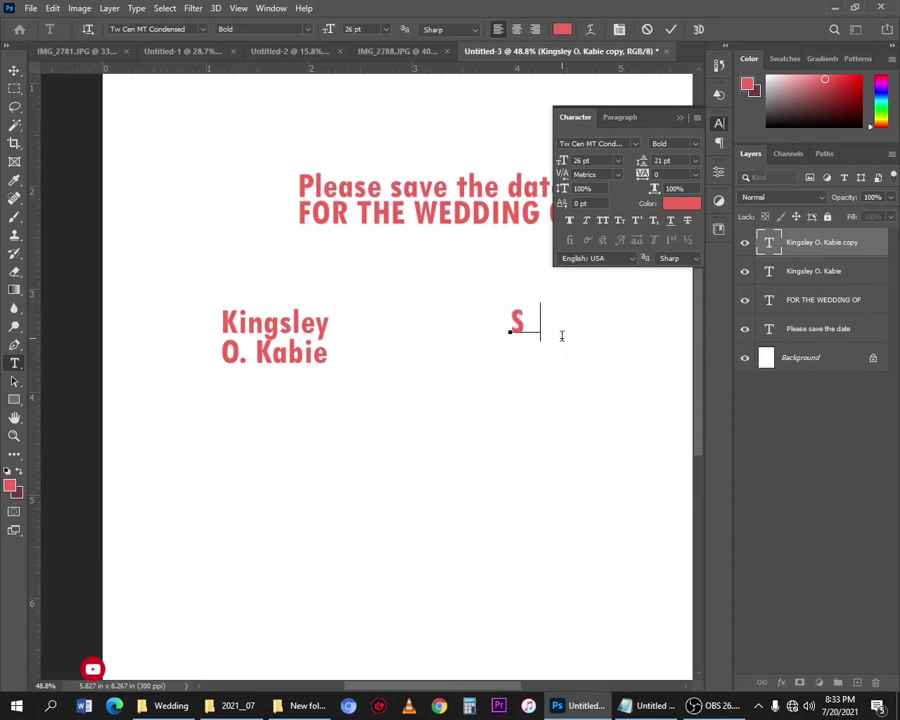
pyautogui.press('Return')
pyautogui.click(355, 342)
# - Add an enlarged '&' between the two names
pyautogui.click(398, 330)
pyautogui.write('&')
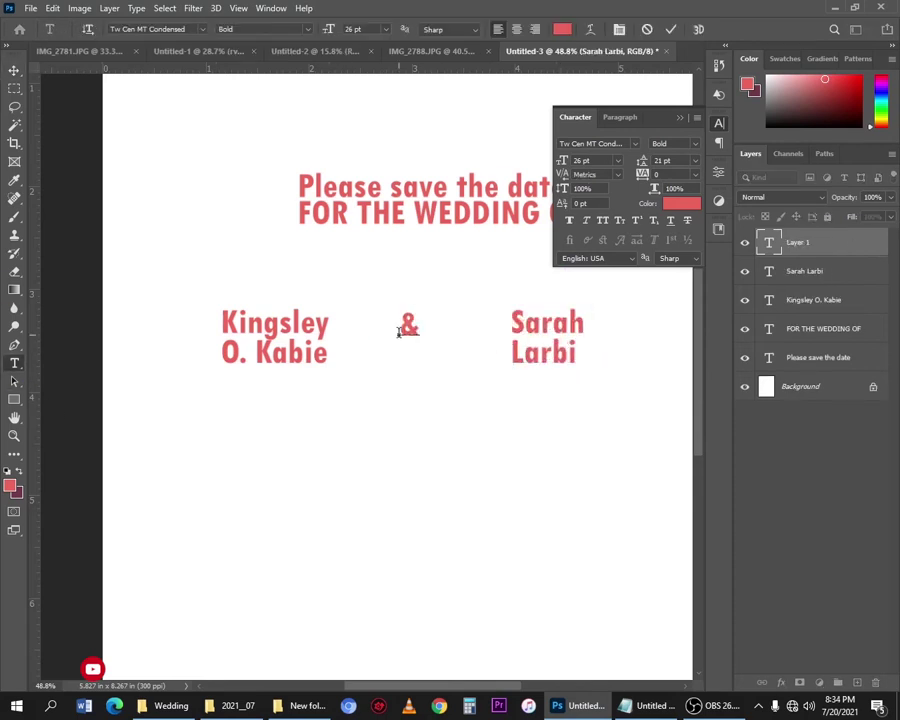
pyautogui.press('Escape')
pyautogui.press('v')
pyautogui.moveTo(412, 345); pyautogui.dragTo(428, 355)
# - Move both names closer to the ampersand and duplicate 'FOR THE WEDDING OF' below them
pyautogui.scroll(-2, 560, 396)
pyautogui.moveTo(286, 304); pyautogui.dragTo(300, 304)
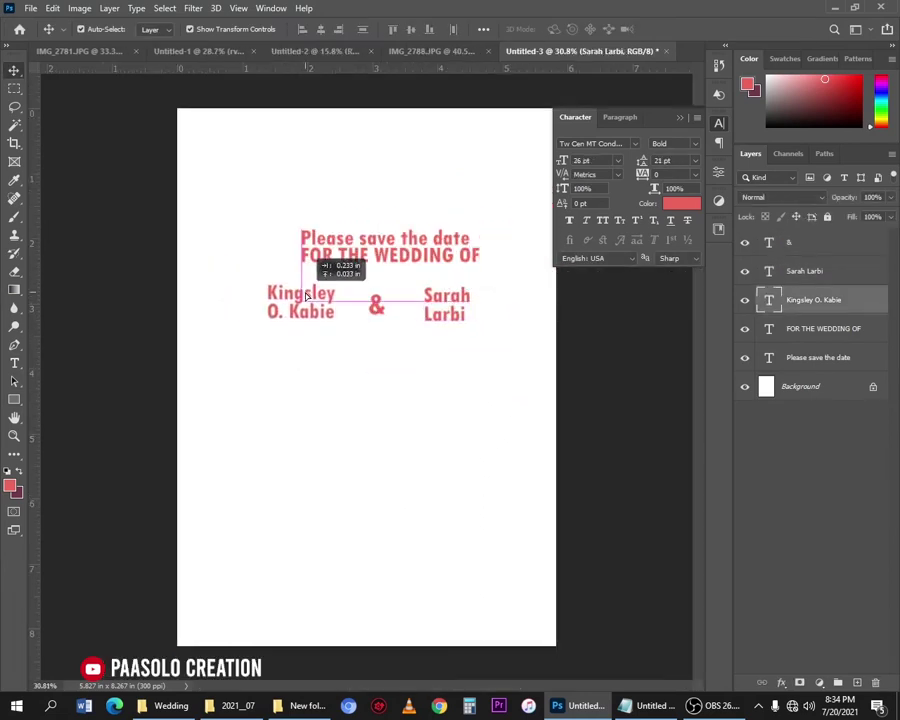
pyautogui.moveTo(456, 304); pyautogui.dragTo(444, 304)
pyautogui.click(378, 305)
pyautogui.click(443, 256)
pyautogui.moveTo(443, 256); pyautogui.dragTo(433, 346)
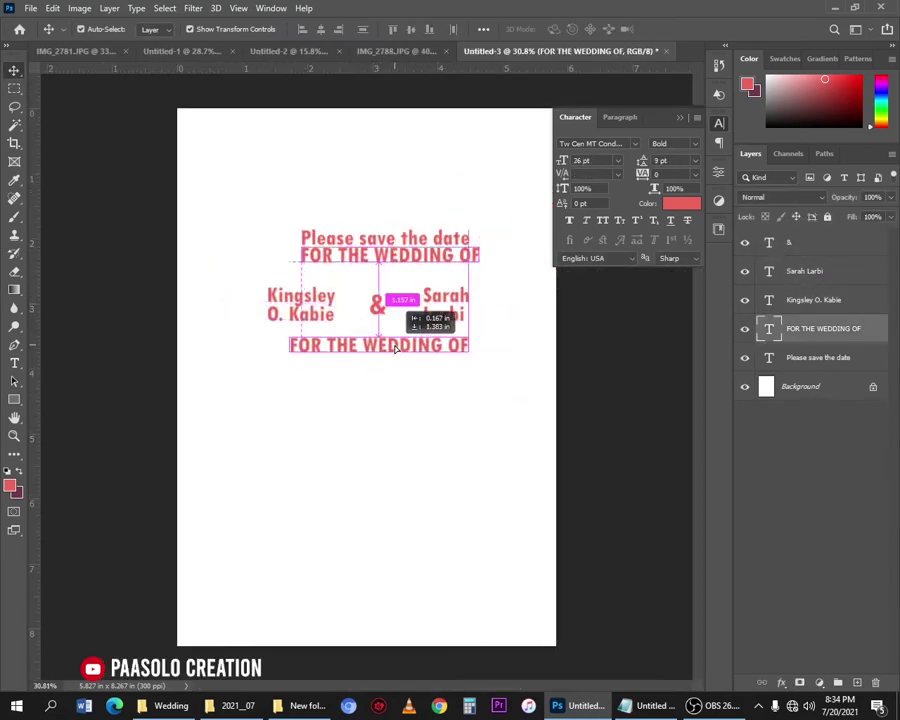
# - Retype the copy as 'AT 10 O'CLOCK IN THE MORNING' / 'SEPTEMBER 18TH, 2021'
pyautogui.doubleClick(412, 345)
pyautogui.press('Home')
pyautogui.write('at 10')
pyautogui.hotkey('ctrl', 'a')
pyautogui.write('AT ')
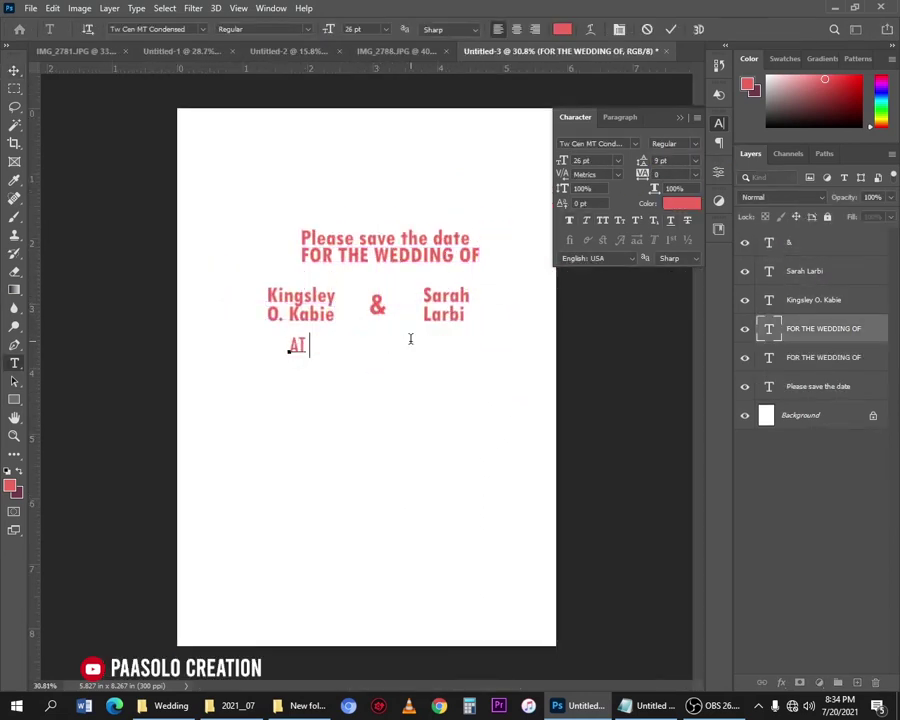
pyautogui.write("10 O'CLOCK IN THE MORNING")
pyautogui.press('Return')
pyautogui.write('SEPTEMBER 18TH, 2021')
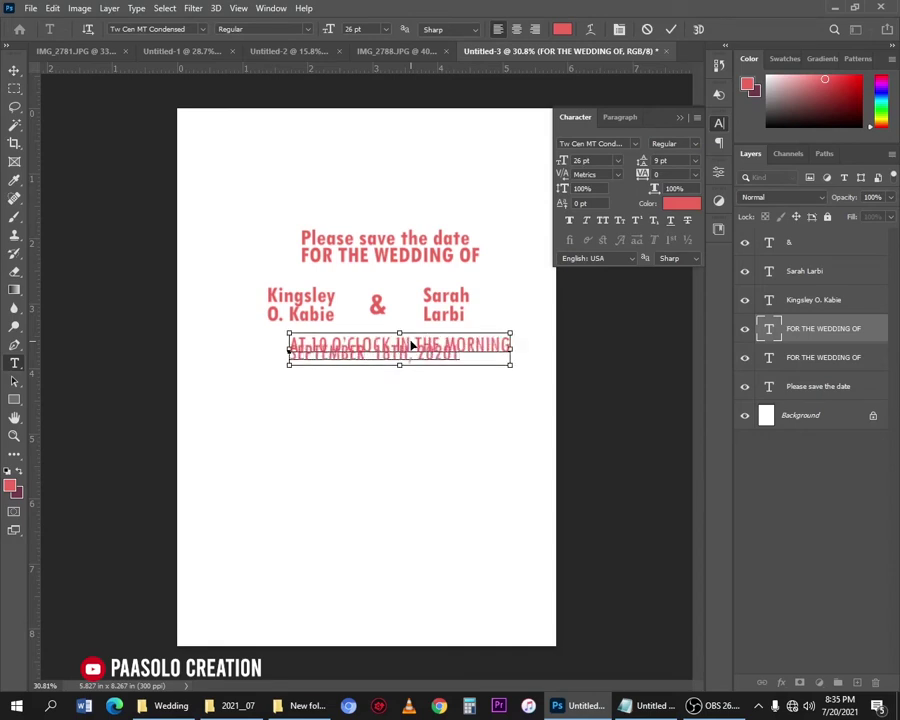
# - Widen the leading to 19 pt, centre-align both lines, commit, and move the block to page centre
pyautogui.hotkey('ctrl', 'a')
pyautogui.hotkey('alt', 'Down')
pyautogui.hotkey('alt', 'Down')
pyautogui.hotkey('alt', 'Down')
pyautogui.hotkey('alt', 'Down')
pyautogui.hotkey('alt', 'Down')
pyautogui.click(516, 29)
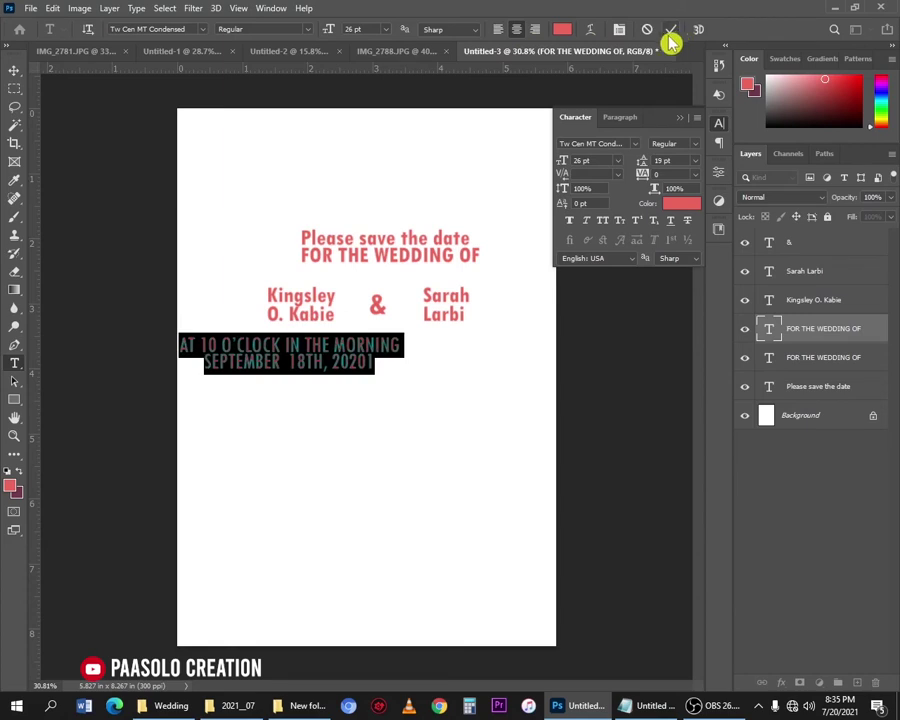
pyautogui.moveTo(183, 362); pyautogui.dragTo(293, 362)
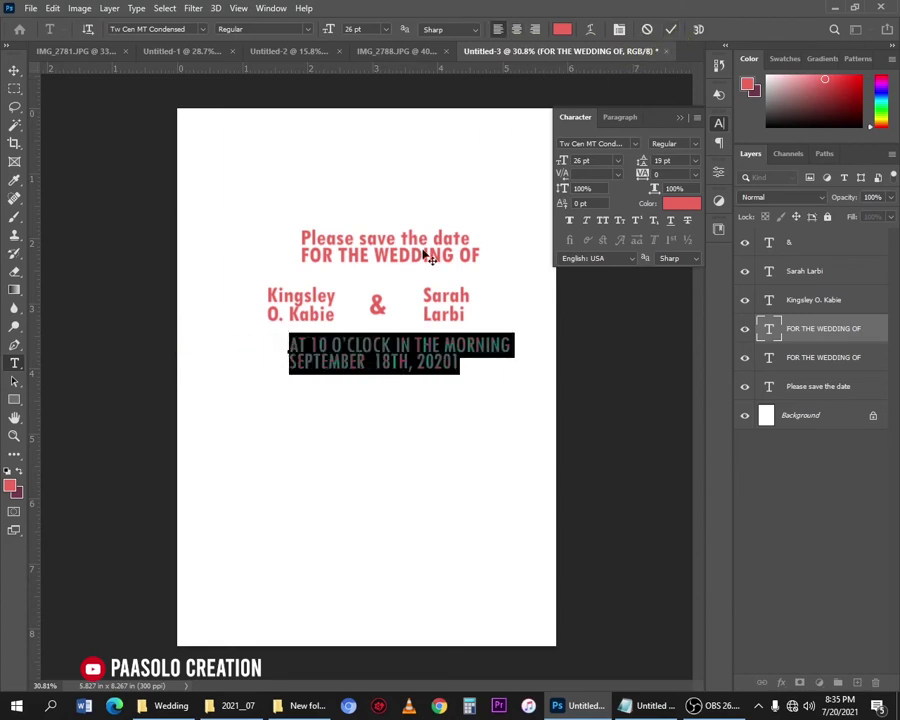
pyautogui.click(397, 363)
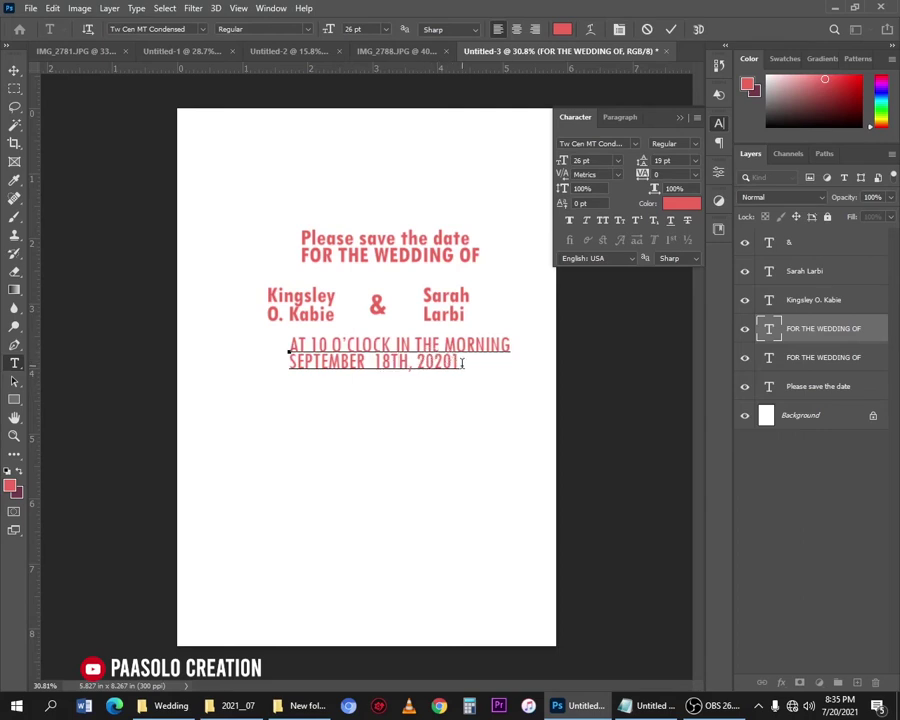
pyautogui.moveTo(461, 362); pyautogui.dragTo(229, 349)
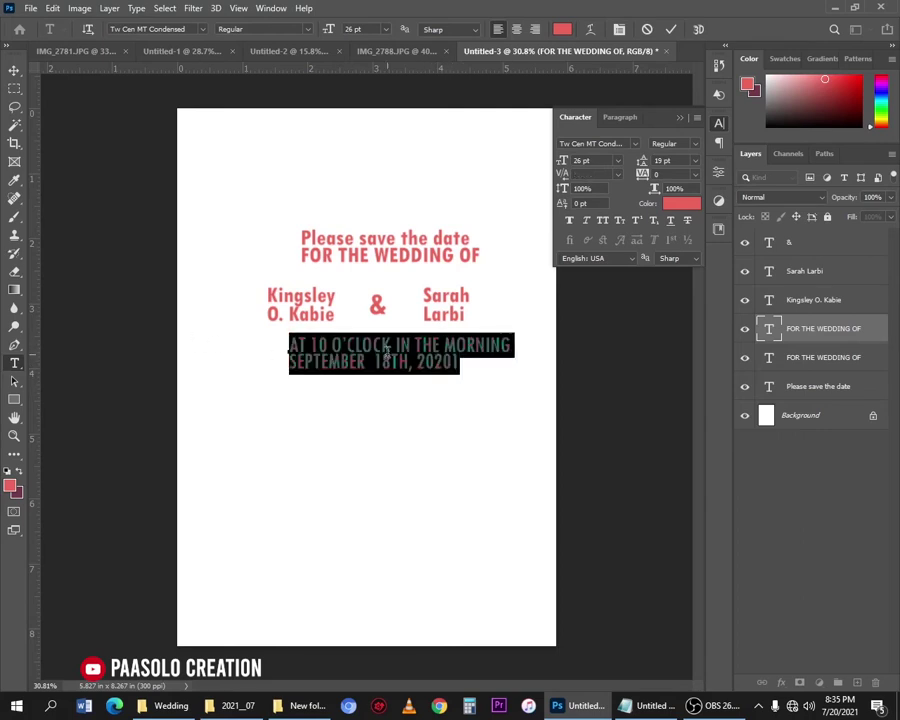
pyautogui.click(521, 30)
pyautogui.click(670, 29)
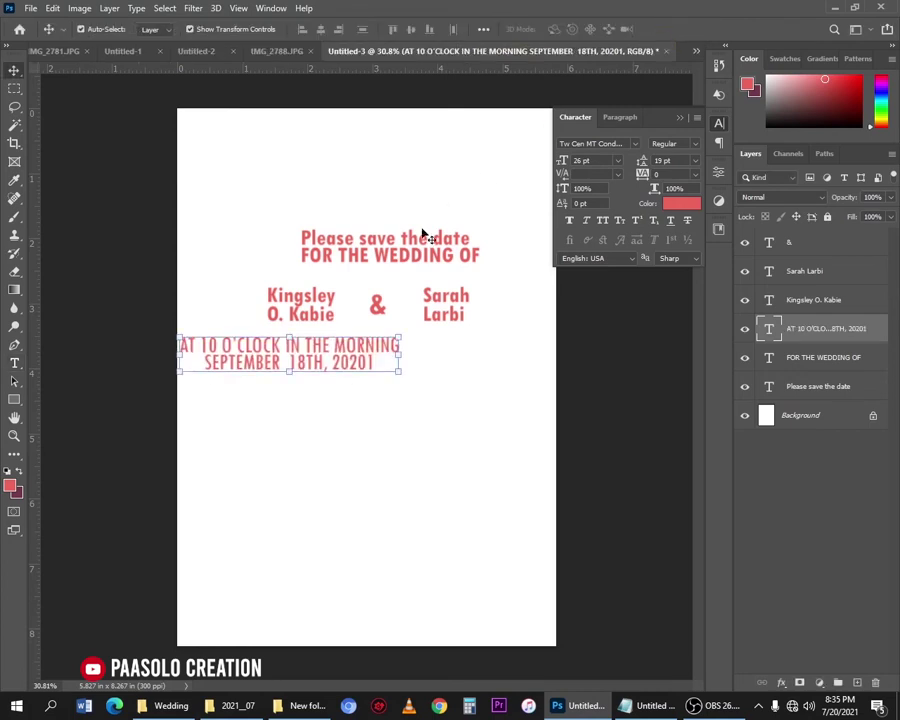
pyautogui.moveTo(331, 350); pyautogui.dragTo(411, 418)
# - Duplicate the date layer and retype it as the venue line with '10:00a.m. sharp'
pyautogui.hotkey('ctrl', 'j')
pyautogui.press('t')
pyautogui.click(340, 409)
pyautogui.hotkey('ctrl', 'a')
pyautogui.write('At Asikum')
pyautogui.write('a Junction')
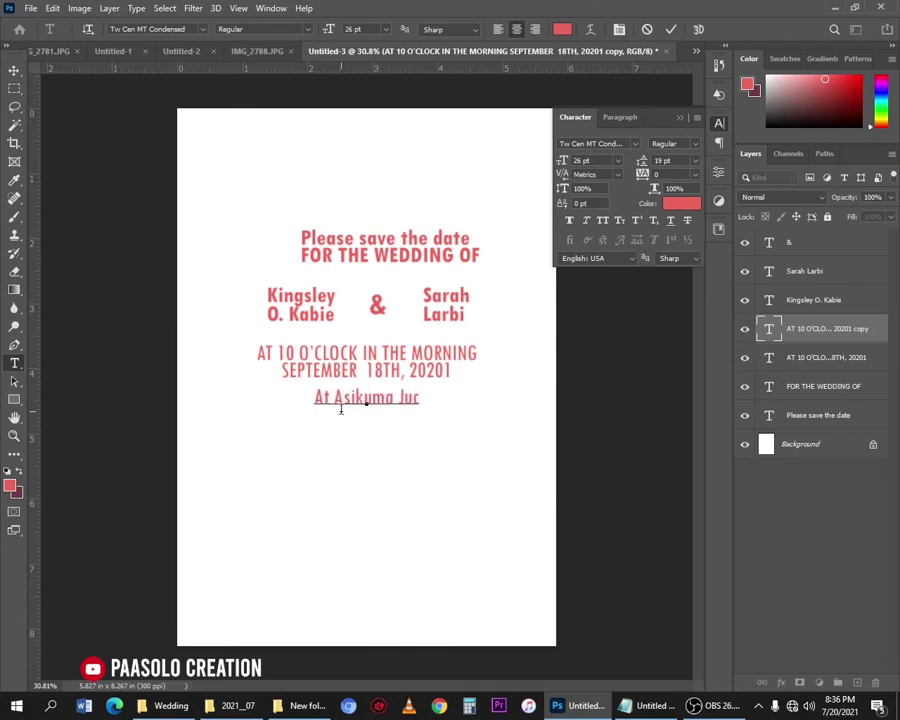
pyautogui.press('Return')
pyautogui.write('10:00a.m. sharp')
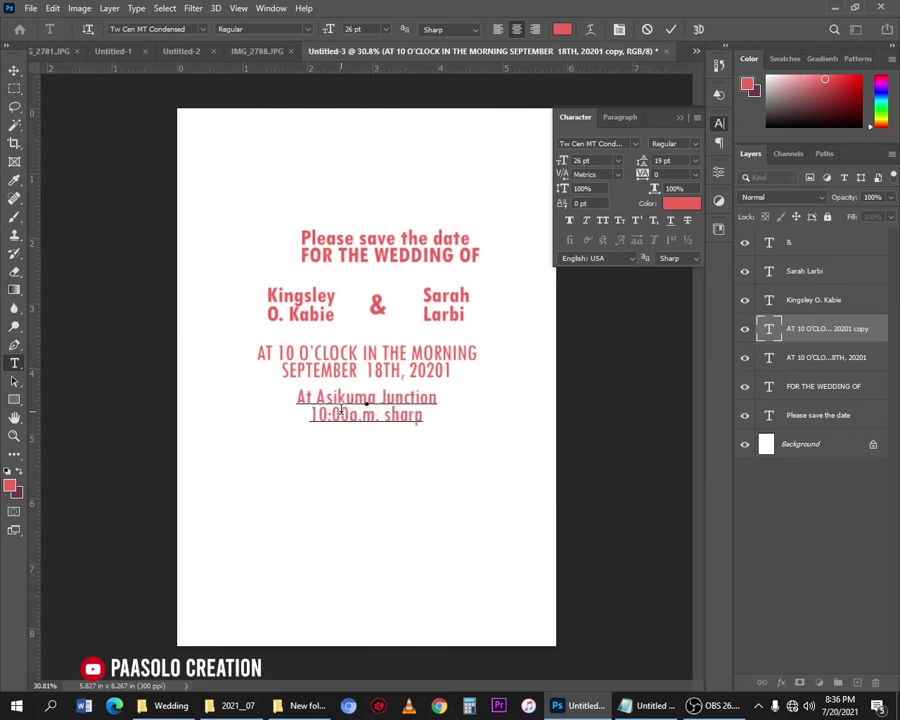
pyautogui.hotkey('ctrl', 'Return')
# - Copy the venue text below and turn it into an all-caps 'RVSP' heading
pyautogui.moveTo(341, 412); pyautogui.dragTo(354, 467)
pyautogui.write('sp')
pyautogui.hotkey('ctrl', 'a')
pyautogui.hotkey('ctrl', 'shift', 'k')
pyautogui.hotkey('ctrl', 'Return')
pyautogui.press('v')
# - Duplicate RVSP, turn off all caps, and type both contacts' names and phone numbers
pyautogui.hotkey('ctrl', 'j')
pyautogui.scroll(1, 354, 467)
pyautogui.scroll(1, 350, 480)
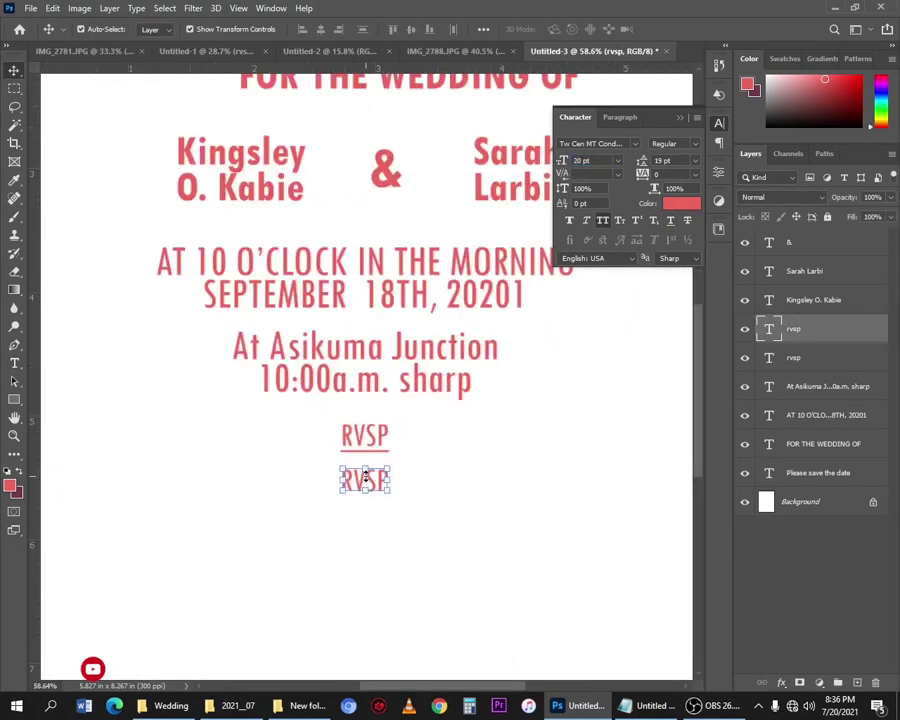
pyautogui.doubleClick(355, 478)
pyautogui.click(604, 221)
pyautogui.write('Gloria      ')
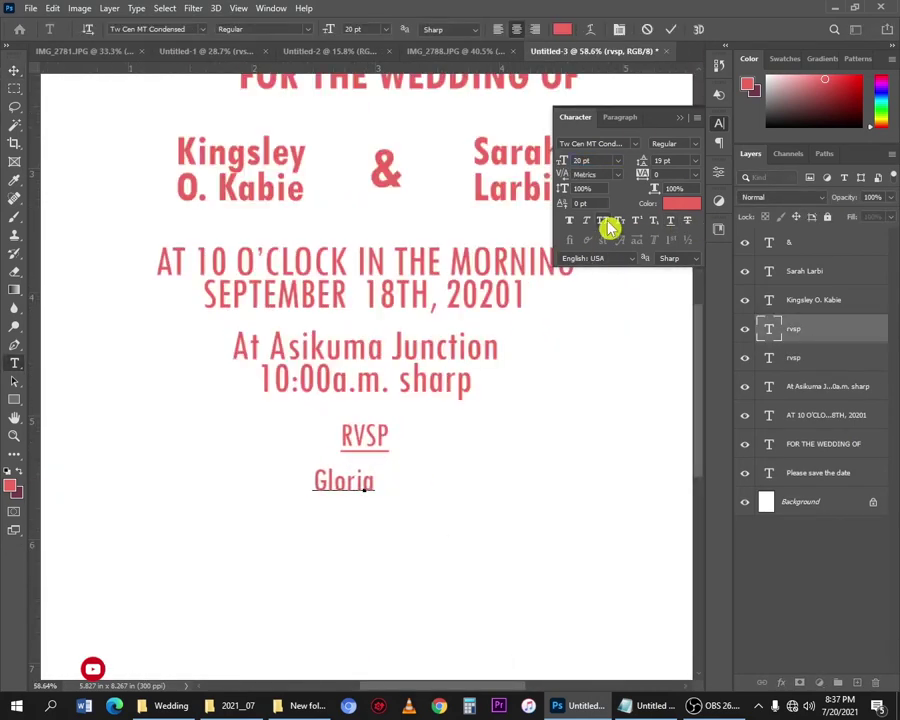
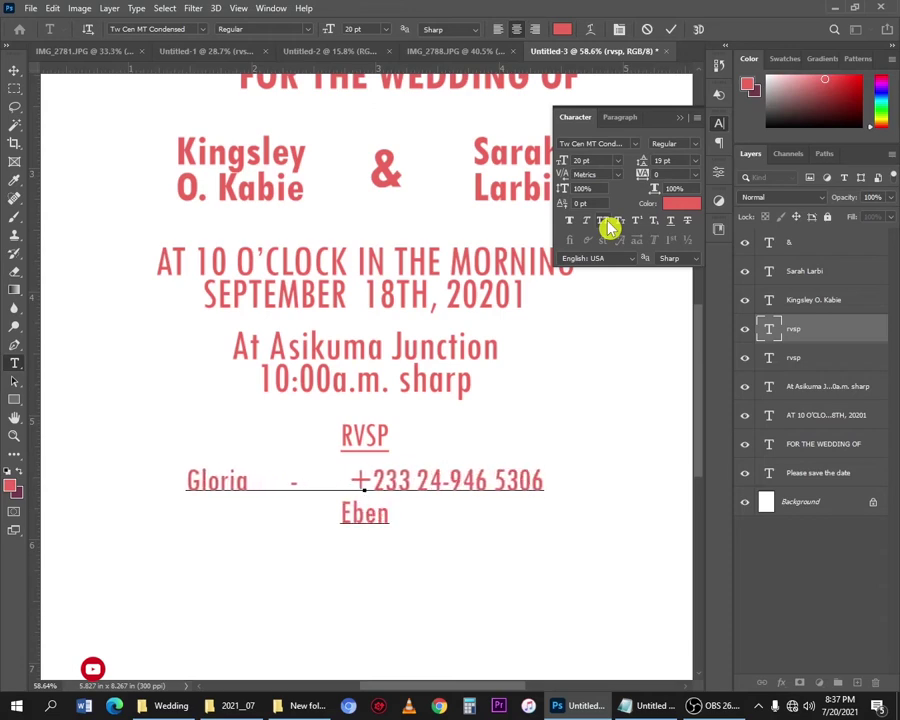
# - Complete the second contact's phone number, commit the contact lines, and fit the card in view
pyautogui.press('Left')
pyautogui.press('Left')
pyautogui.press('Left')
pyautogui.press('End')
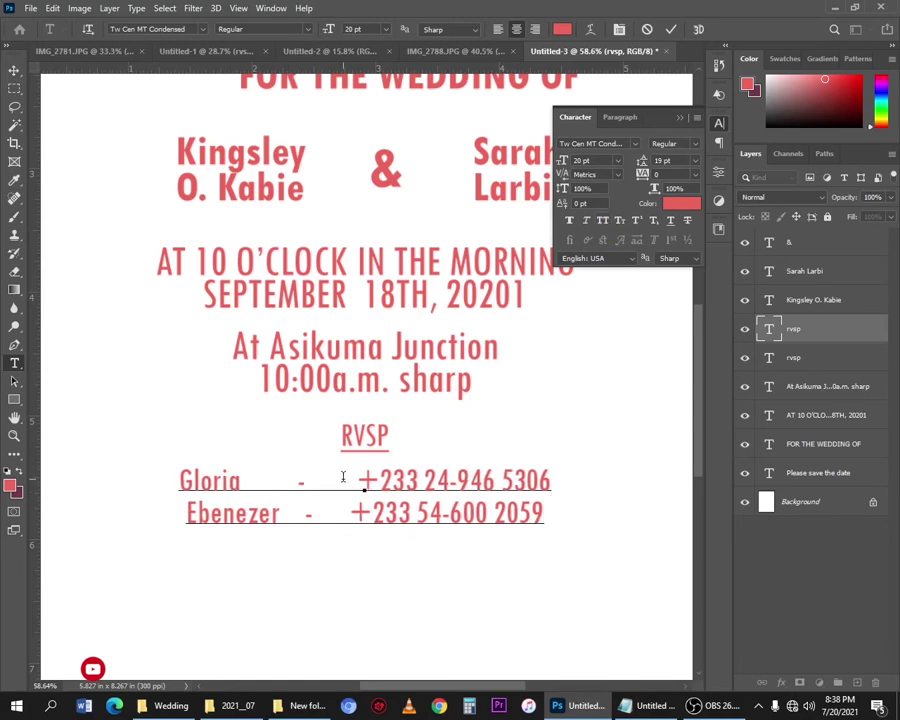
pyautogui.hotkey('ctrl', 'Return')
pyautogui.press('v')
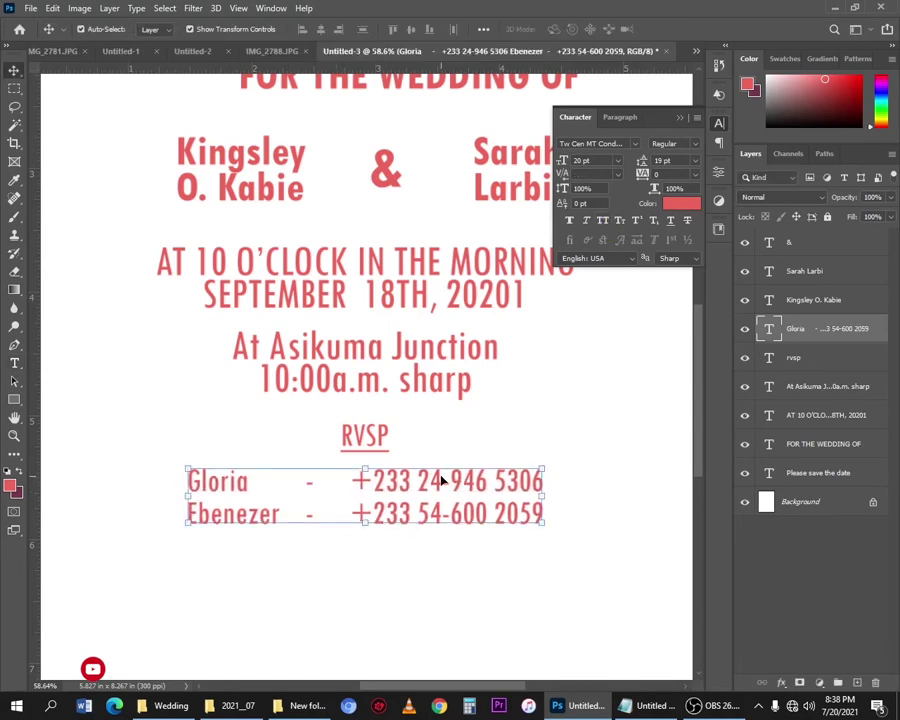
pyautogui.hotkey('ctrl', '0')
pyautogui.moveTo(500, 205); pyautogui.dragTo(220, 263)
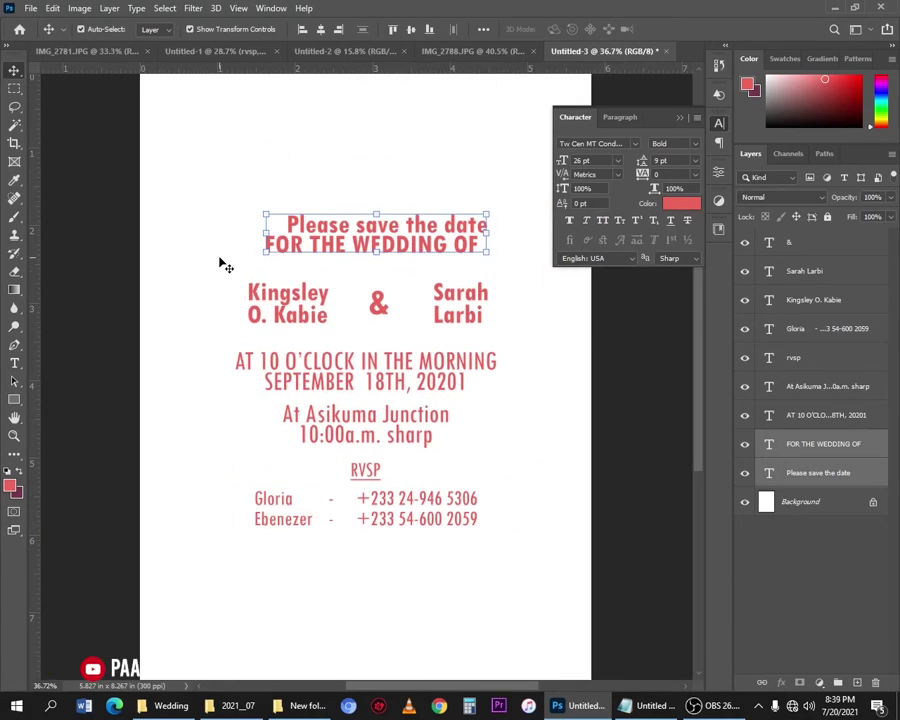
# - Set 'Please save the date' in Allegratta Personal Use and nudge it slightly left
pyautogui.click(296, 158)
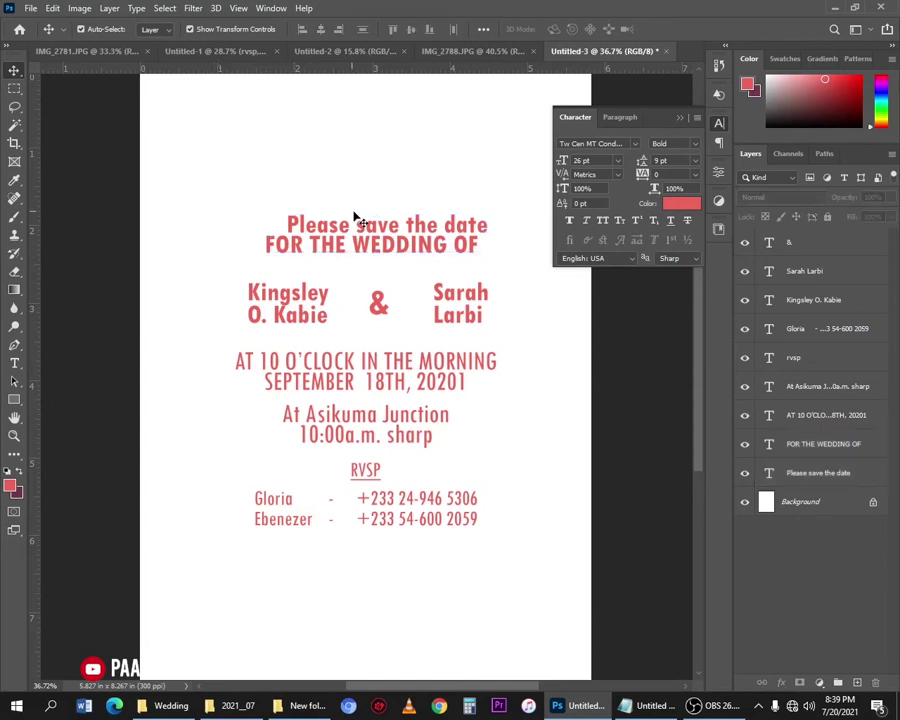
pyautogui.click(367, 233)
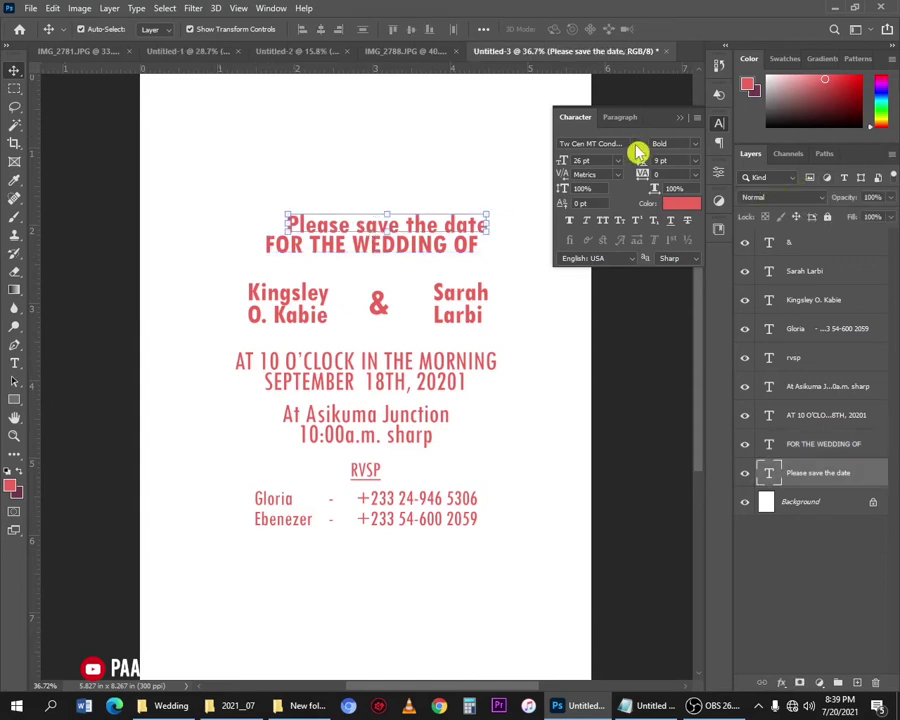
pyautogui.click(635, 146)
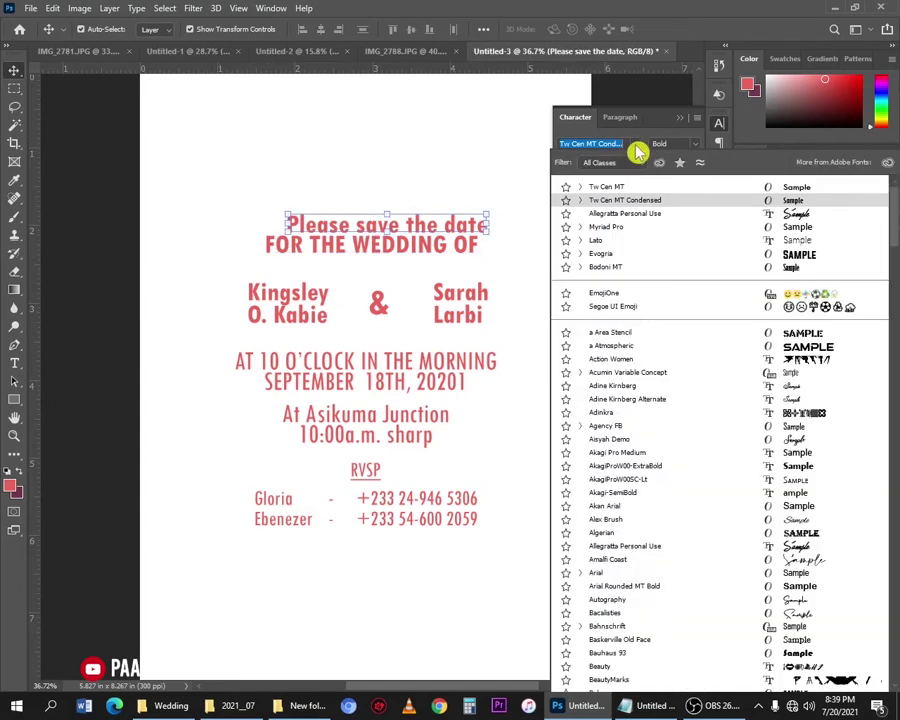
pyautogui.click(677, 213)
pyautogui.moveTo(408, 232); pyautogui.dragTo(391, 228)
# - Select the lower text blocks together with the two heading lines
pyautogui.moveTo(520, 345); pyautogui.dragTo(433, 597)
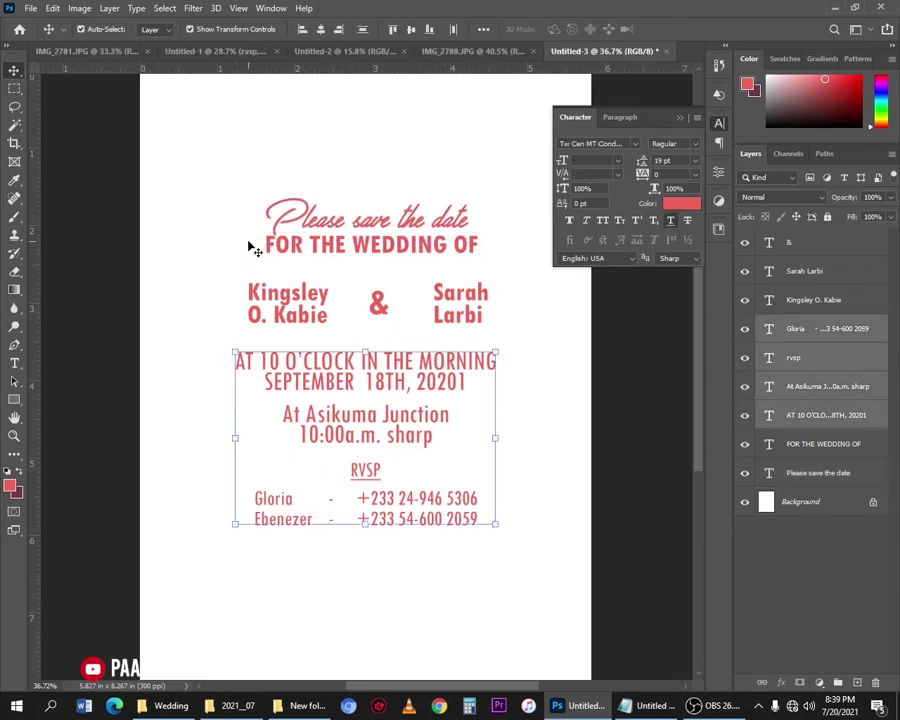
pyautogui.moveTo(191, 338); pyautogui.dragTo(605, 635)
pyautogui.moveTo(222, 201); pyautogui.dragTo(516, 266)
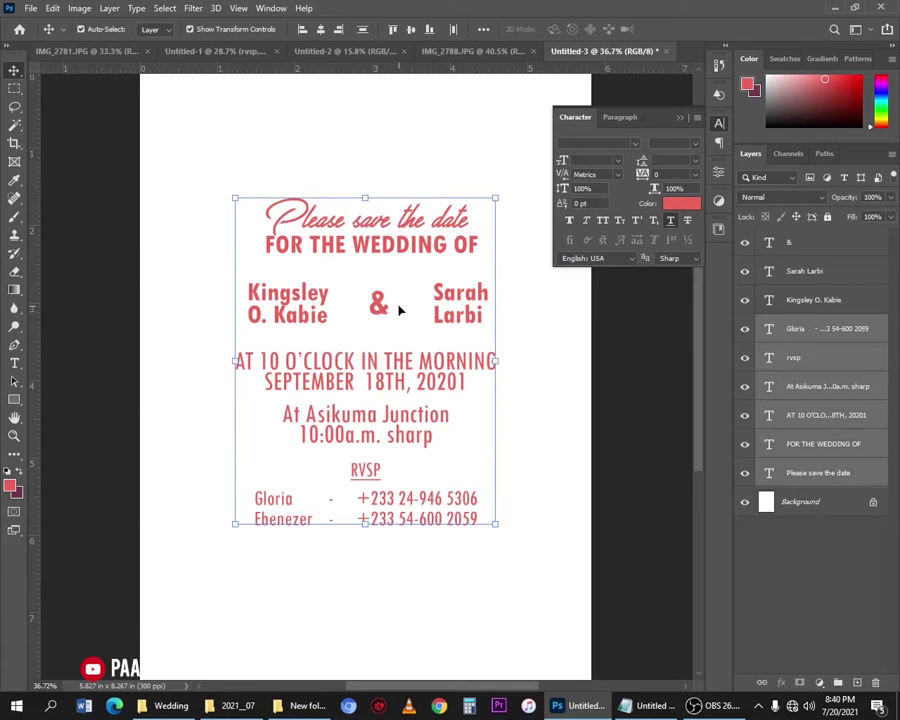
# - Centre the selected text layers horizontally on the whole canvas, nudge them down, then deselect
pyautogui.click(170, 10)
pyautogui.click(208, 26)
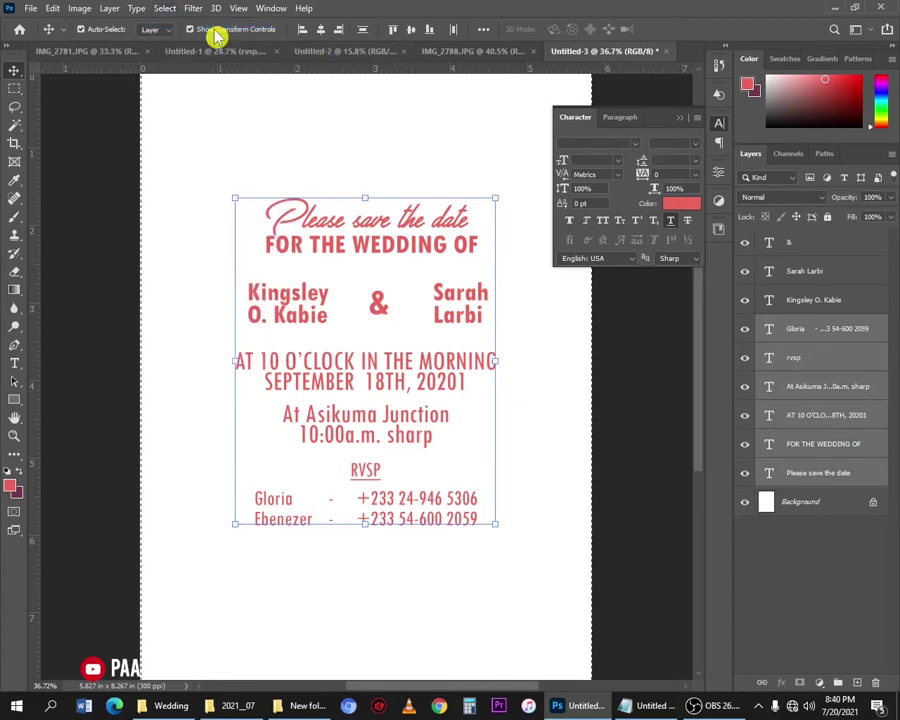
pyautogui.click(321, 37)
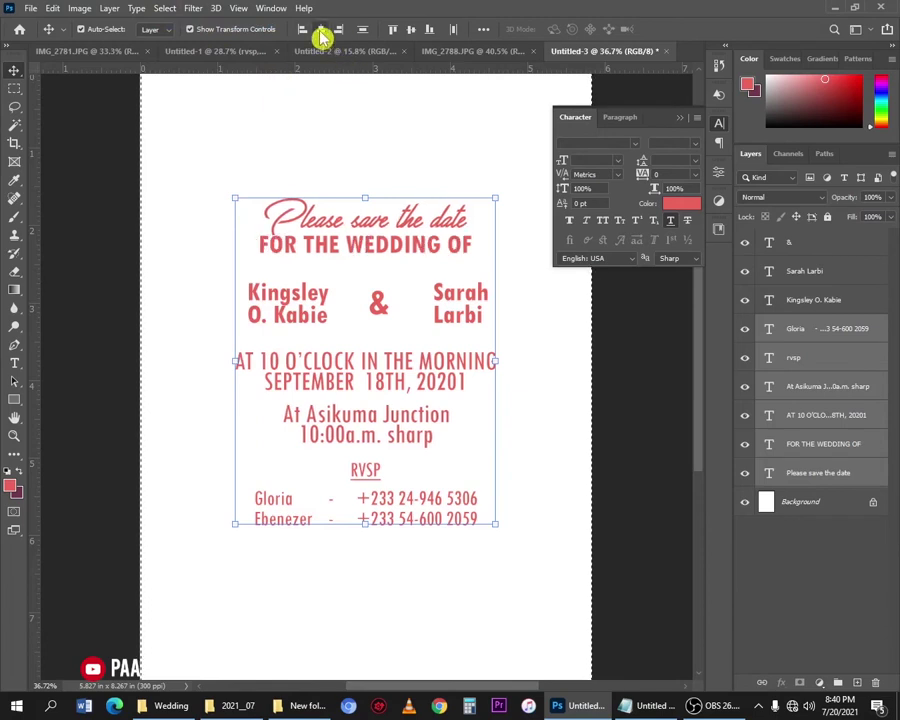
pyautogui.hotkey('shift', 'Down')
pyautogui.click(165, 8)
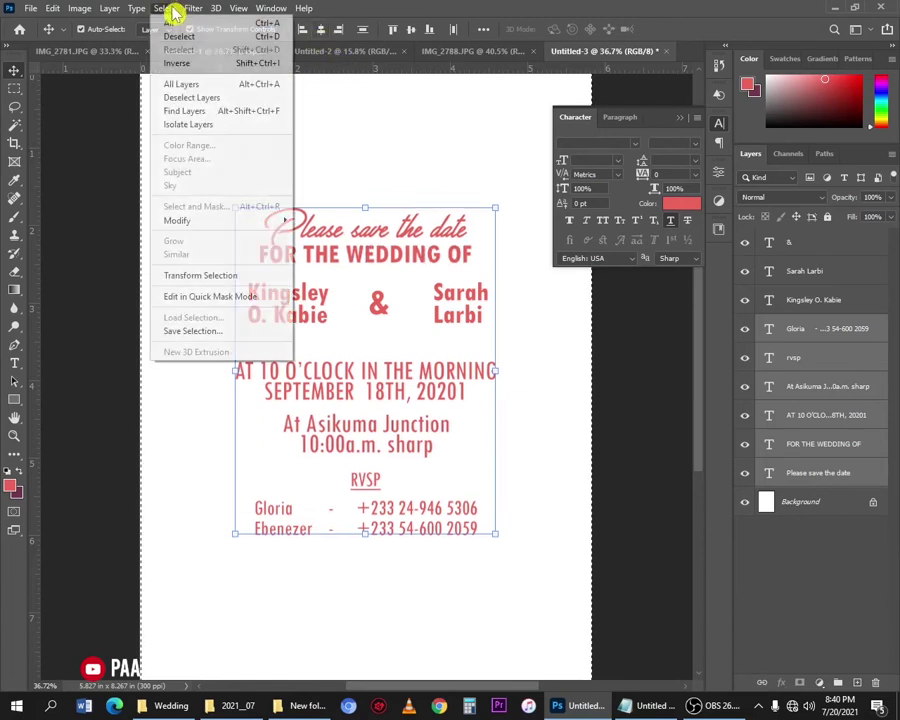
pyautogui.click(179, 40)
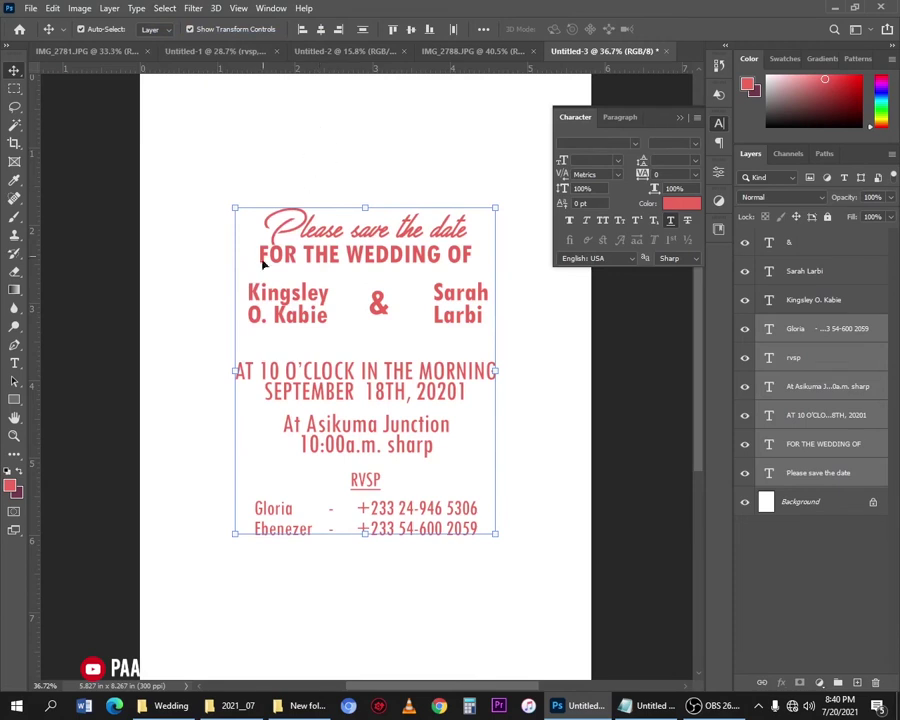
# - Group the three name lines into Group 1
pyautogui.moveTo(148, 295); pyautogui.dragTo(520, 318)
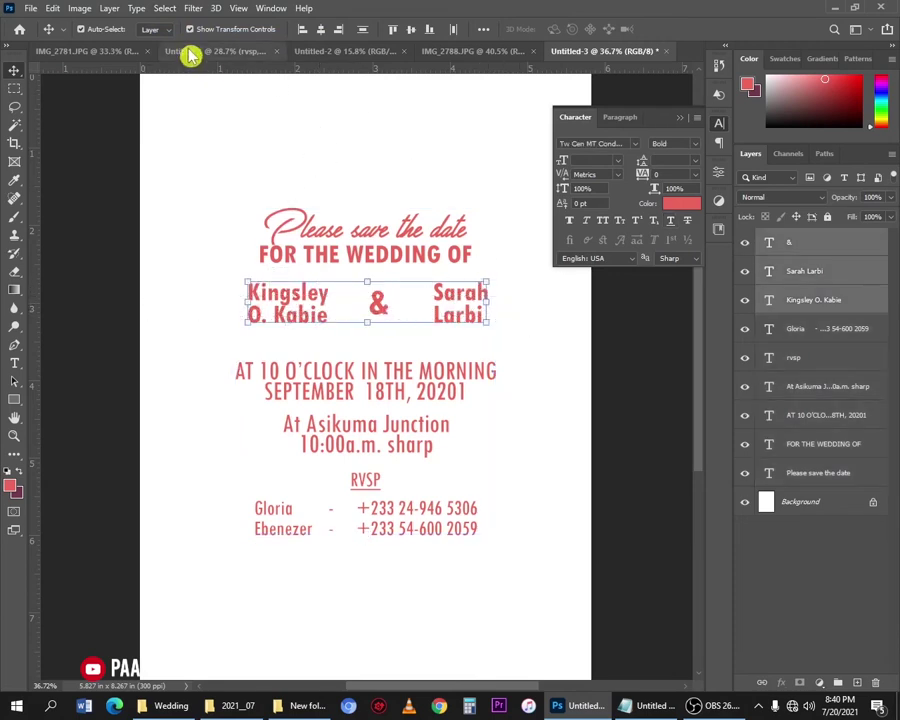
pyautogui.click(320, 36)
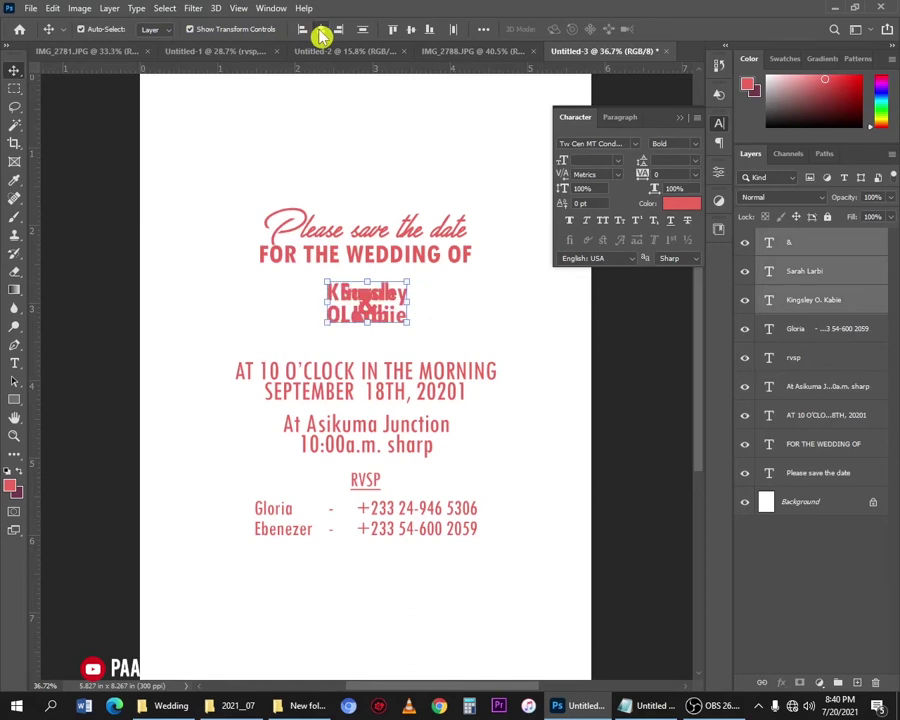
pyautogui.hotkey('ctrl', 'z')
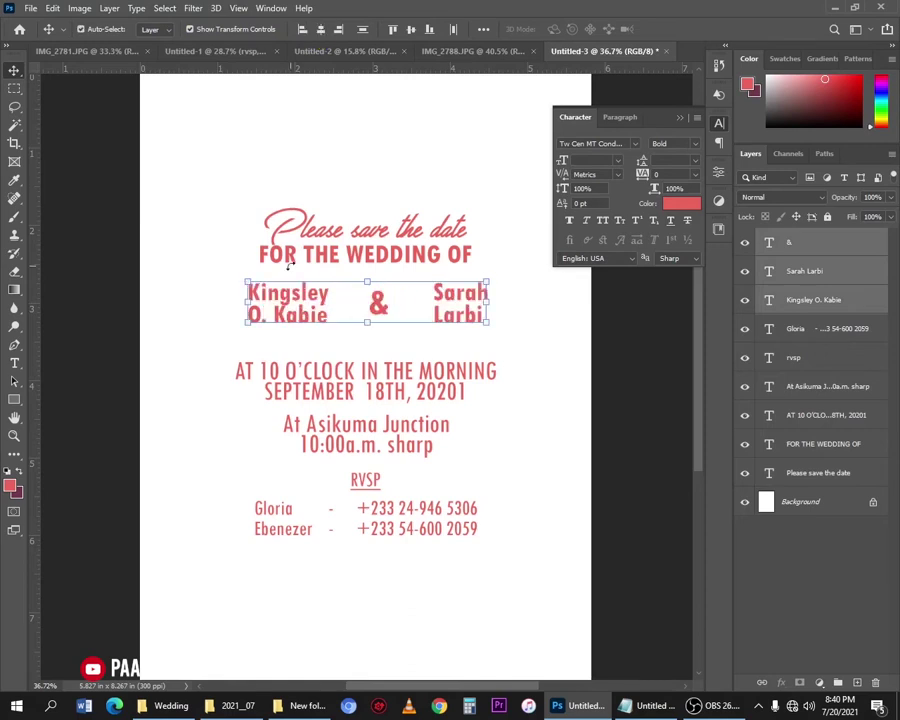
pyautogui.hotkey('ctrl', 'g')
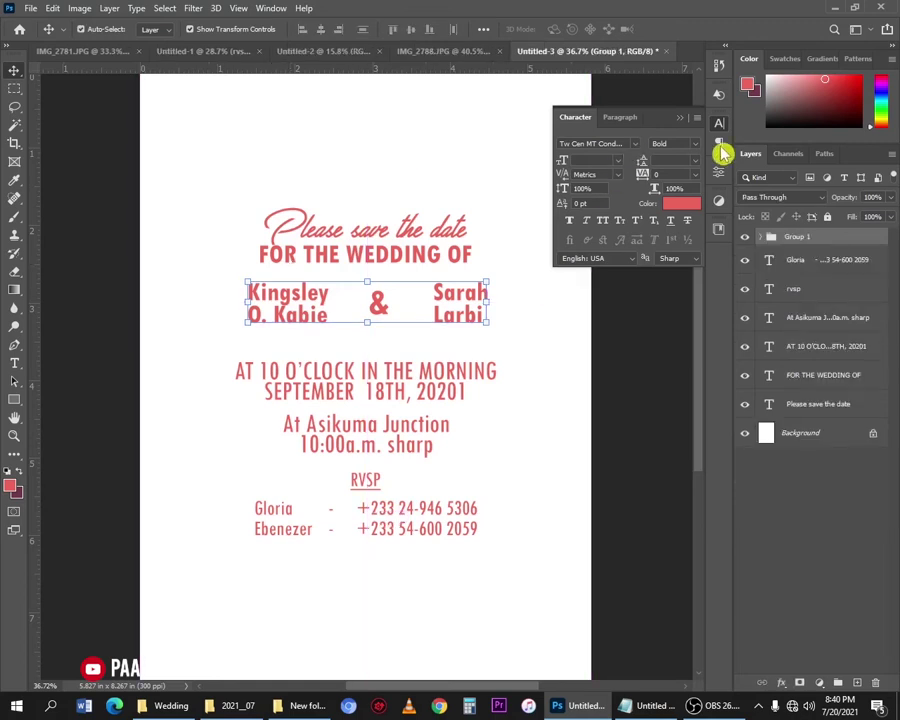
pyautogui.click(745, 241)
pyautogui.click(745, 241)
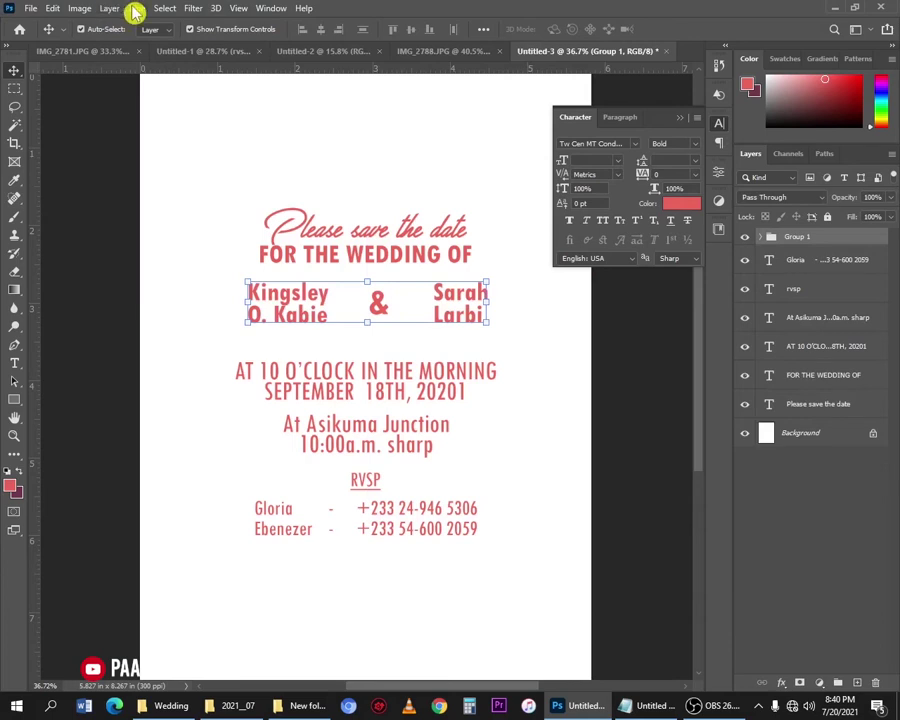
# - Centre the name group horizontally on the card, then clear all selections
pyautogui.click(162, 8)
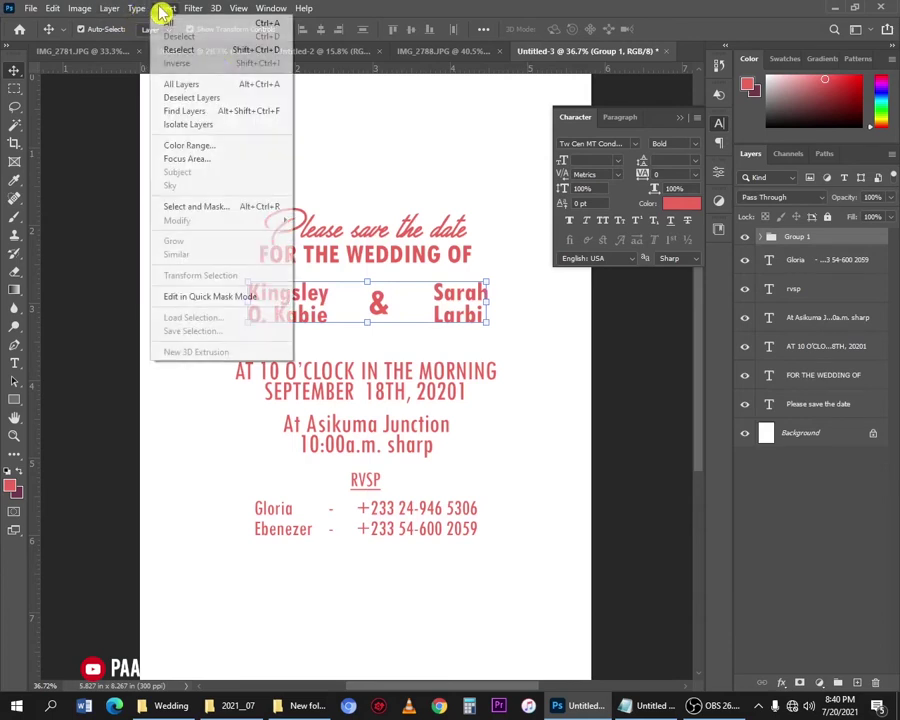
pyautogui.click(217, 22)
pyautogui.click(320, 30)
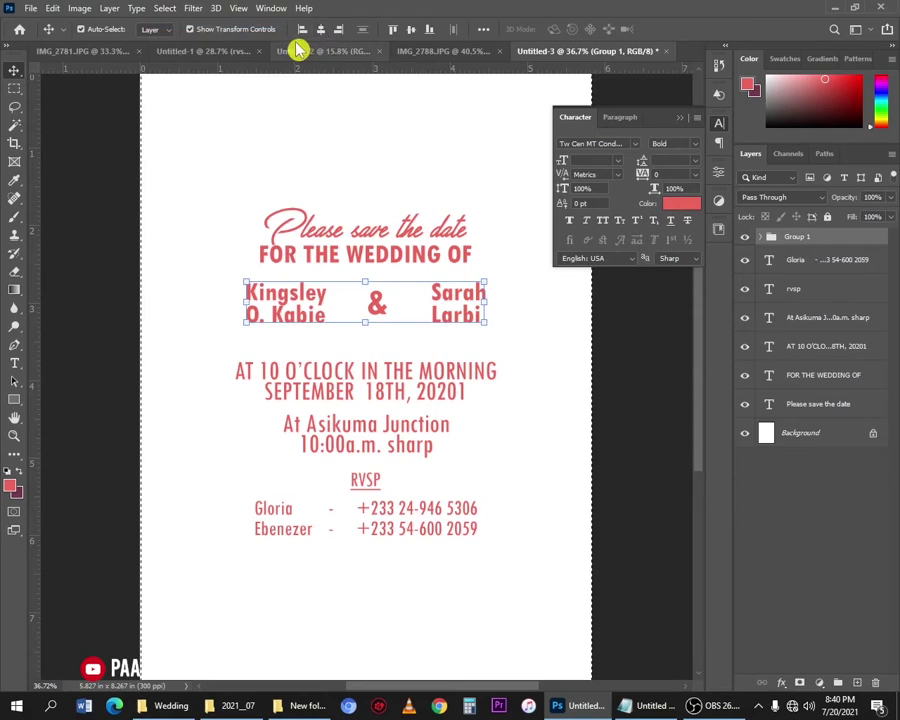
pyautogui.click(164, 8)
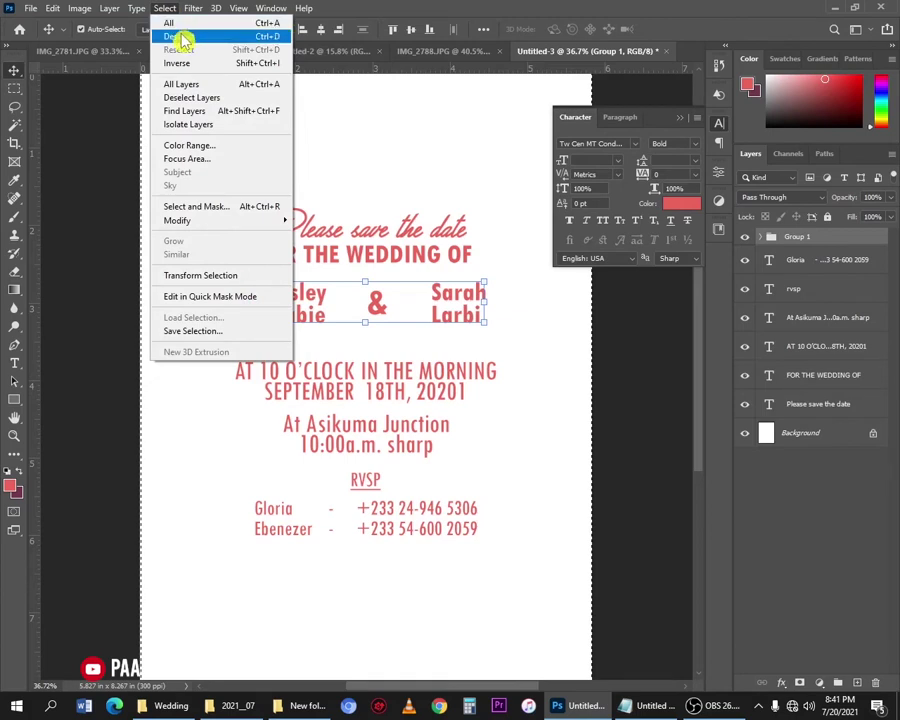
pyautogui.click(184, 35)
pyautogui.click(490, 300)
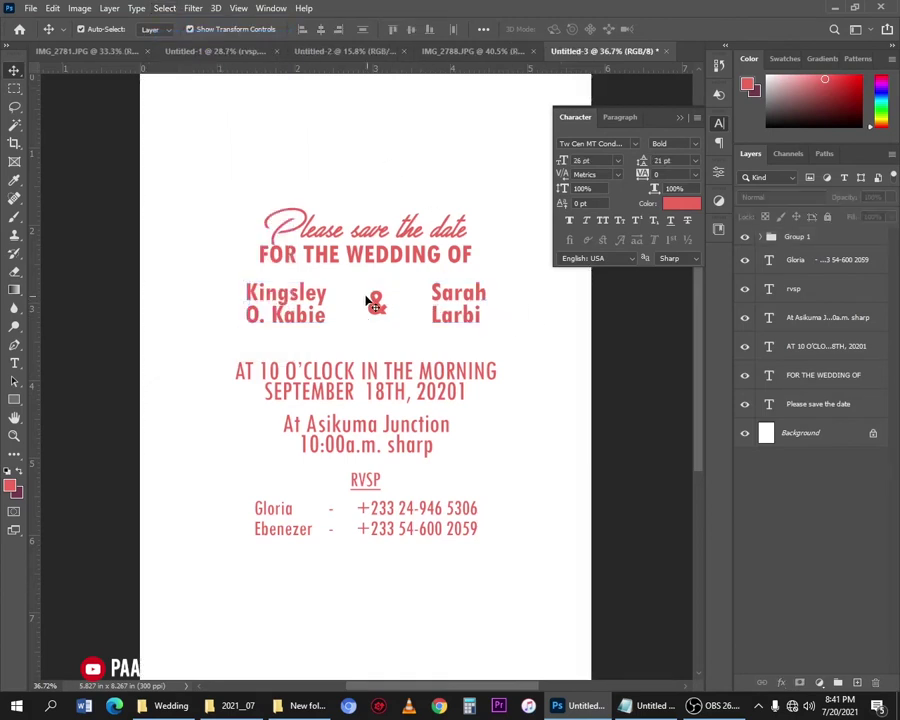
# - Drag the backround image from the New folder (2) window onto the Photoshop card
pyautogui.click(302, 708)
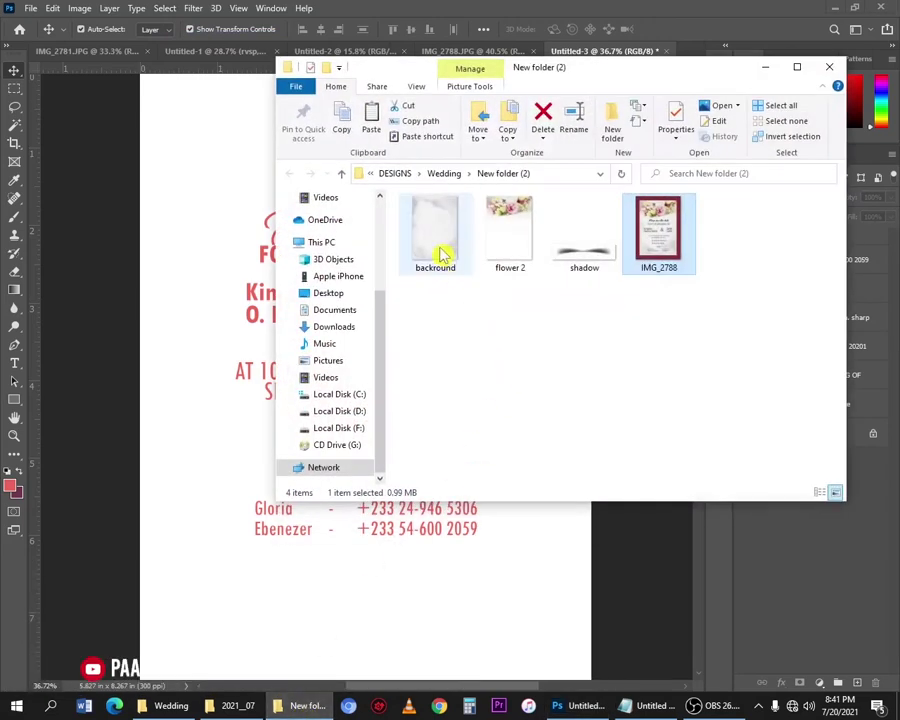
pyautogui.click(437, 258)
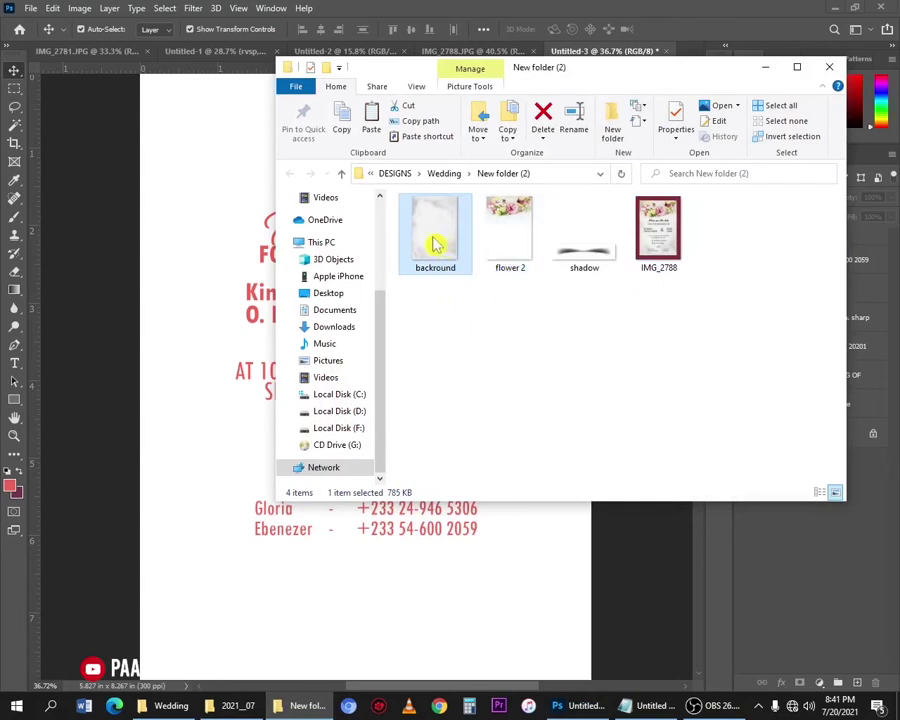
pyautogui.moveTo(444, 239); pyautogui.dragTo(410, 630)
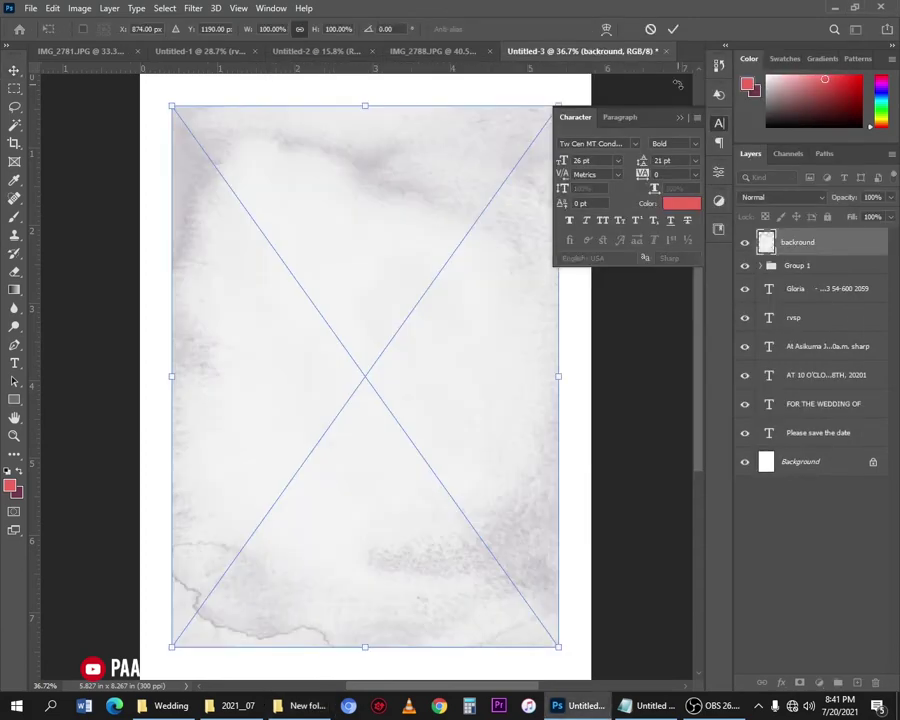
# - Place the backround texture beneath all the text layers and scale it to fill the card
pyautogui.press('Return')
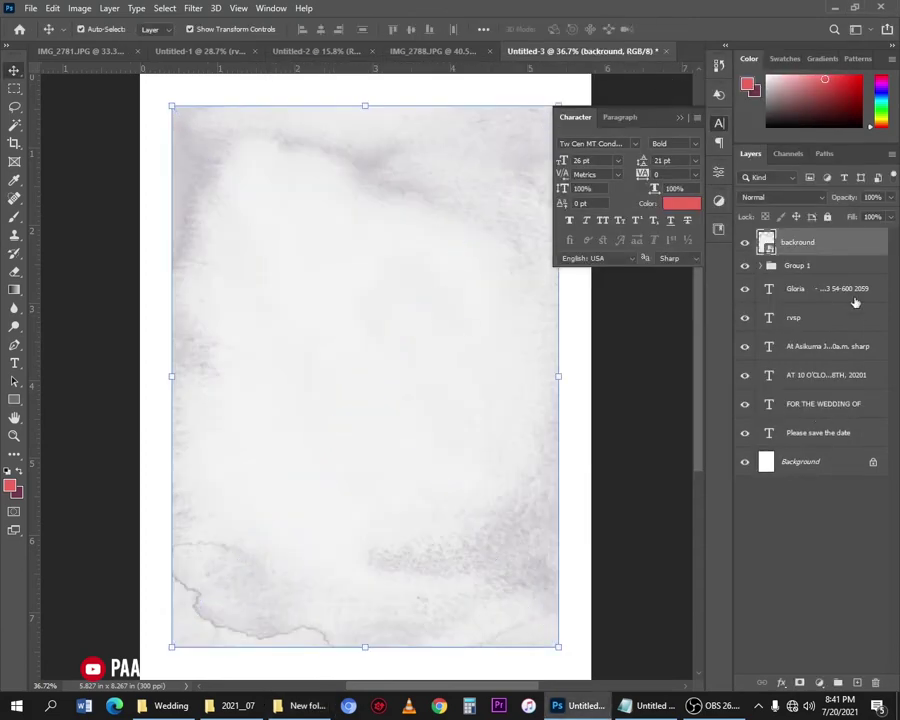
pyautogui.moveTo(820, 252); pyautogui.dragTo(797, 446)
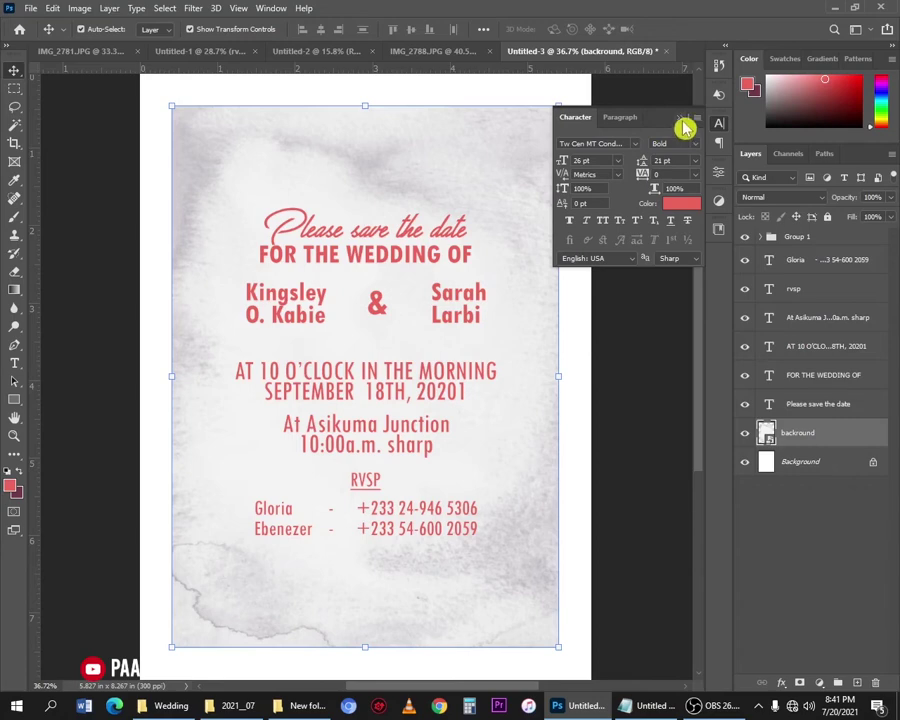
pyautogui.click(684, 127)
pyautogui.moveTo(558, 106); pyautogui.dragTo(574, 150)
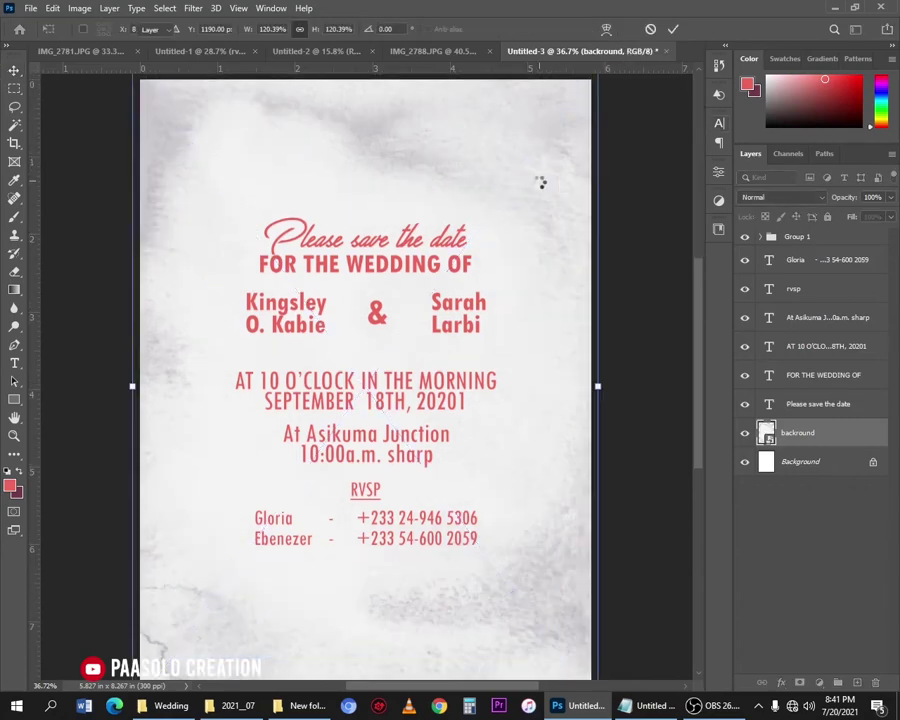
pyautogui.press('Return')
# - Lock the backround texture layer and marquee-select the invitation text to shift it down
pyautogui.hotkey('ctrl', '0')
pyautogui.scroll(1, 443, 295)
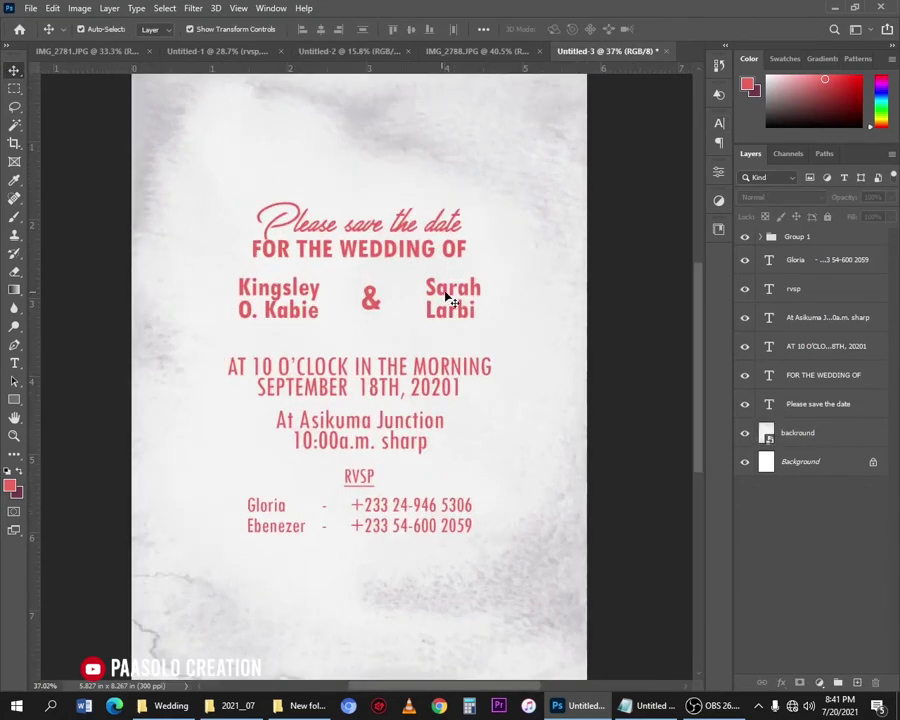
pyautogui.click(797, 443)
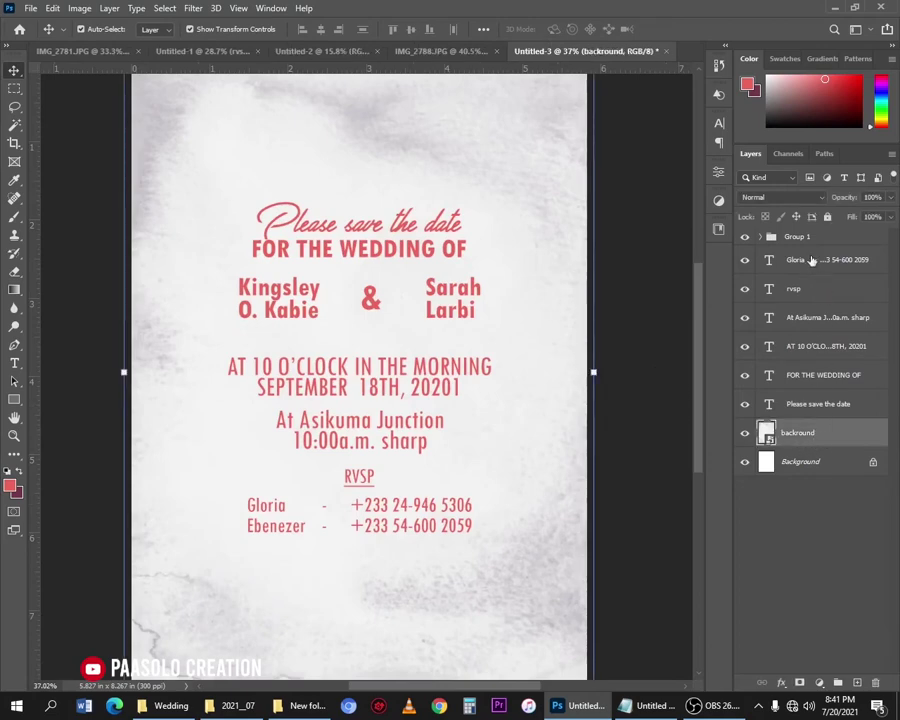
pyautogui.click(826, 216)
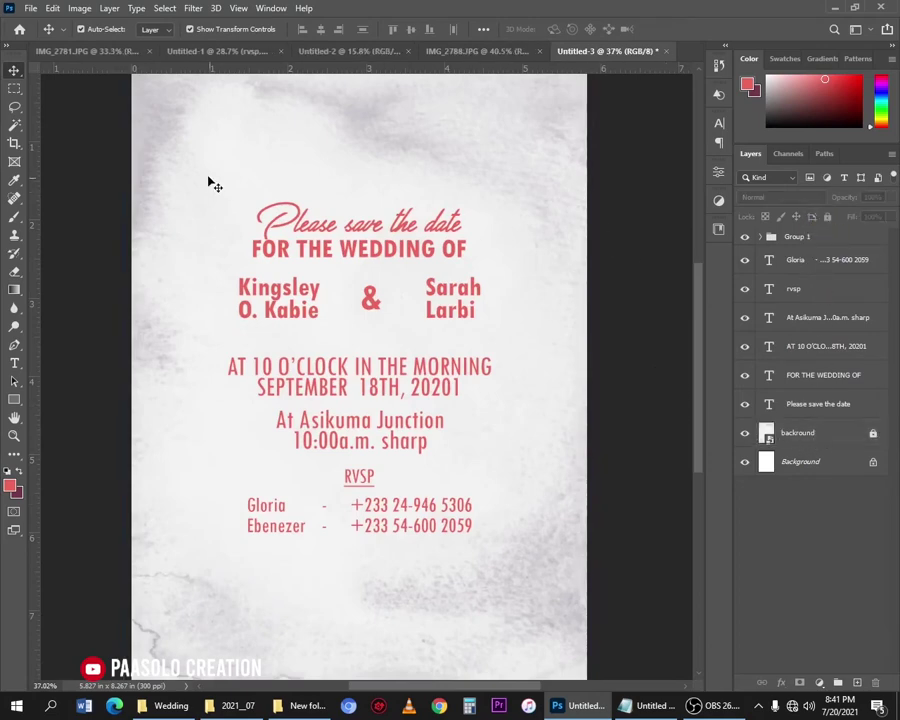
pyautogui.moveTo(188, 187); pyautogui.dragTo(448, 565)
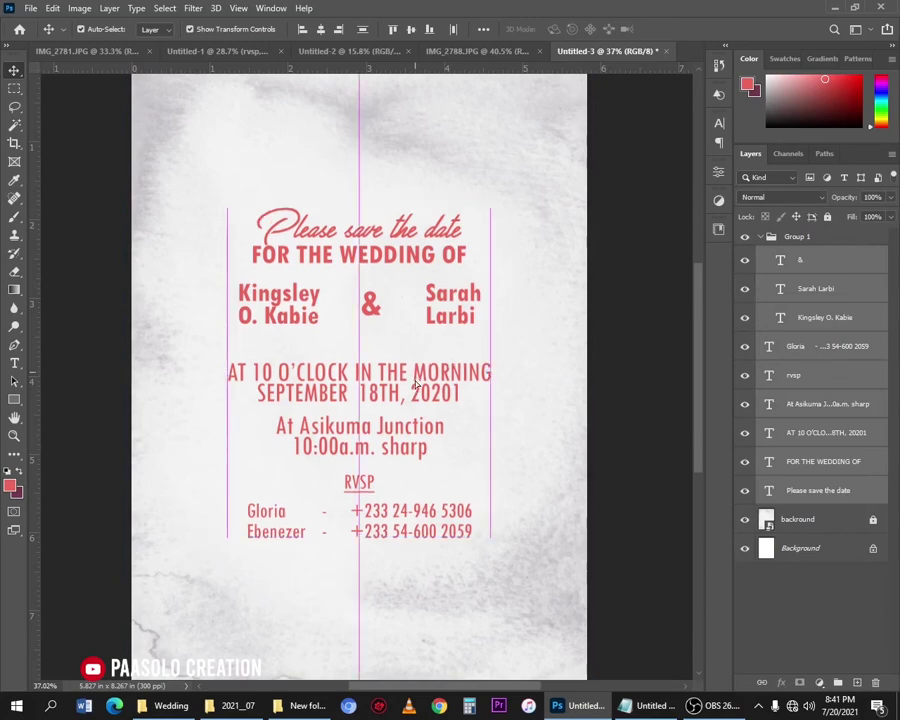
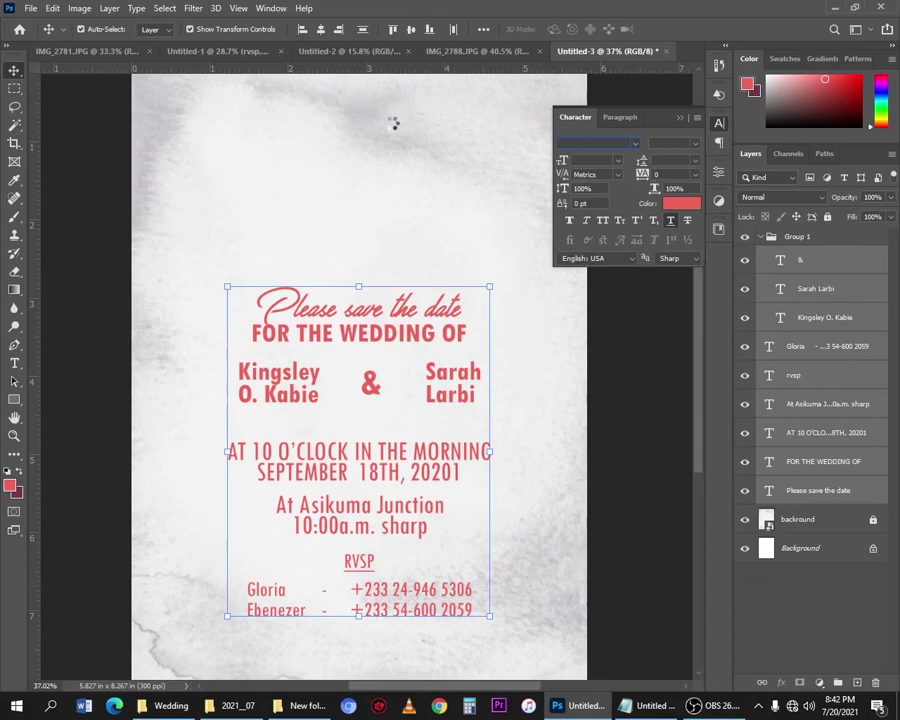
# - Recolour all the invitation text from pinkish red to dark grey 4d4d4d
pyautogui.moveTo(170, 266); pyautogui.dragTo(545, 650)
pyautogui.click(681, 203)
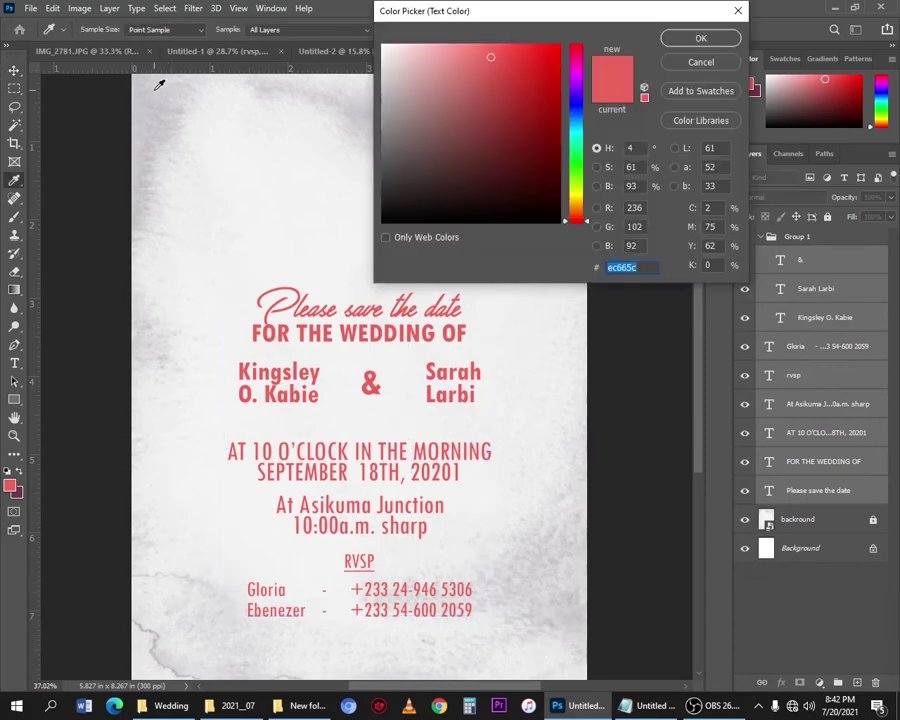
pyautogui.click(158, 85)
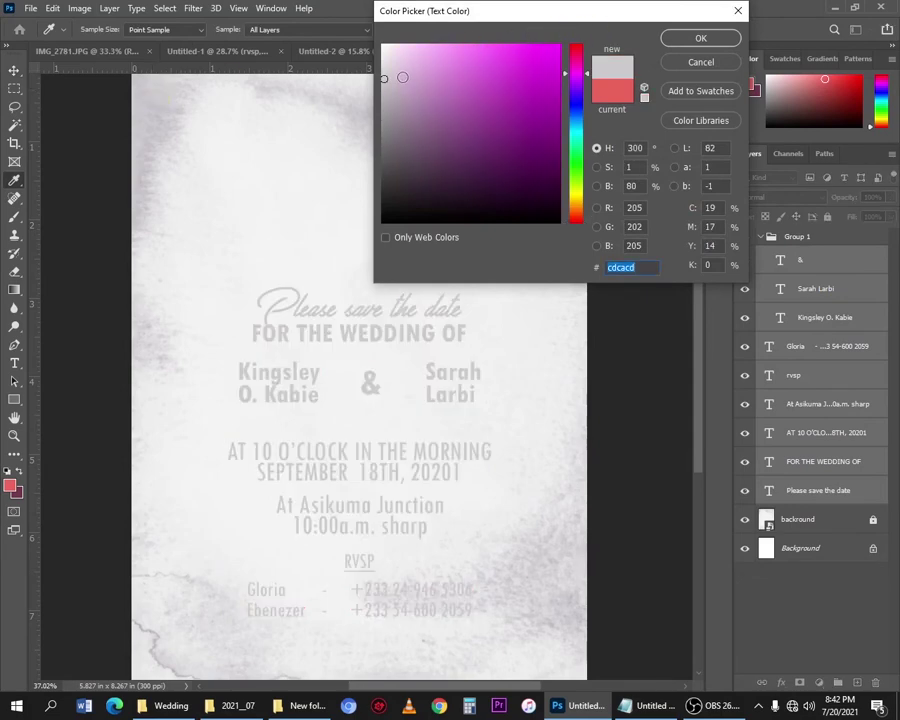
pyautogui.moveTo(384, 78)
pyautogui.mouseDown()
pyautogui.moveTo(370, 120)
pyautogui.moveTo(416, 125)
pyautogui.moveTo(376, 146)
pyautogui.moveTo(380, 168)
pyautogui.mouseUp()
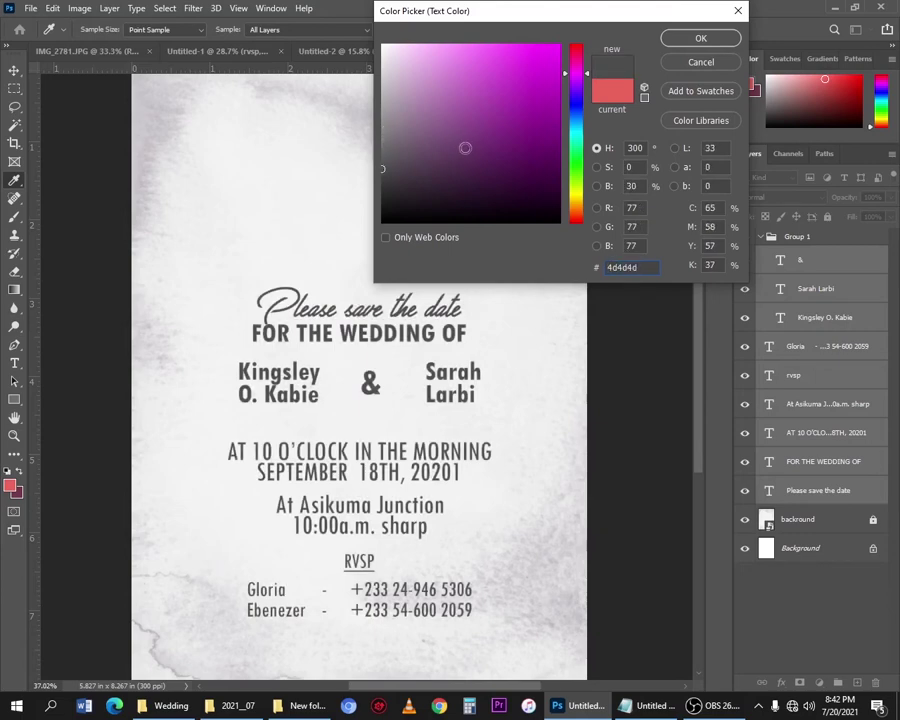
pyautogui.click(694, 43)
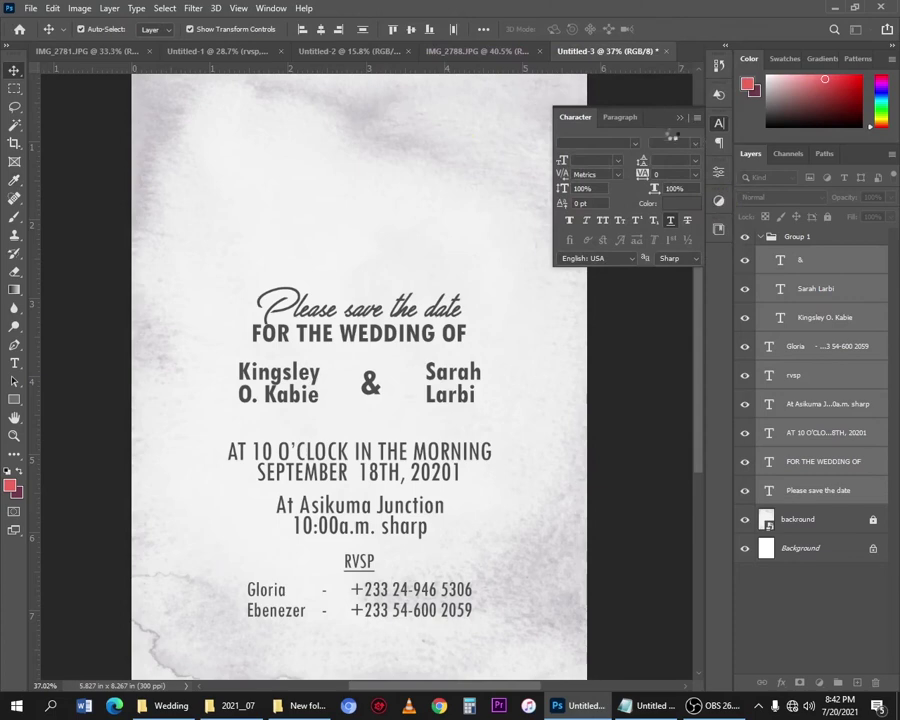
pyautogui.click(681, 118)
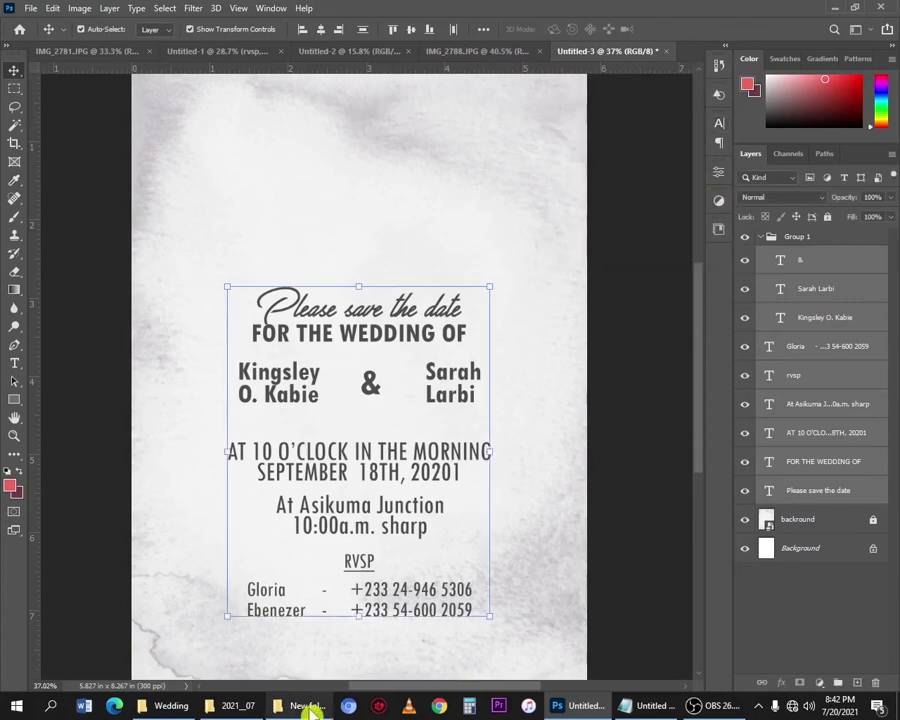
# - Place the flower 2 image at the top of the card, scaled to 120%
pyautogui.click(301, 706)
pyautogui.click(518, 240)
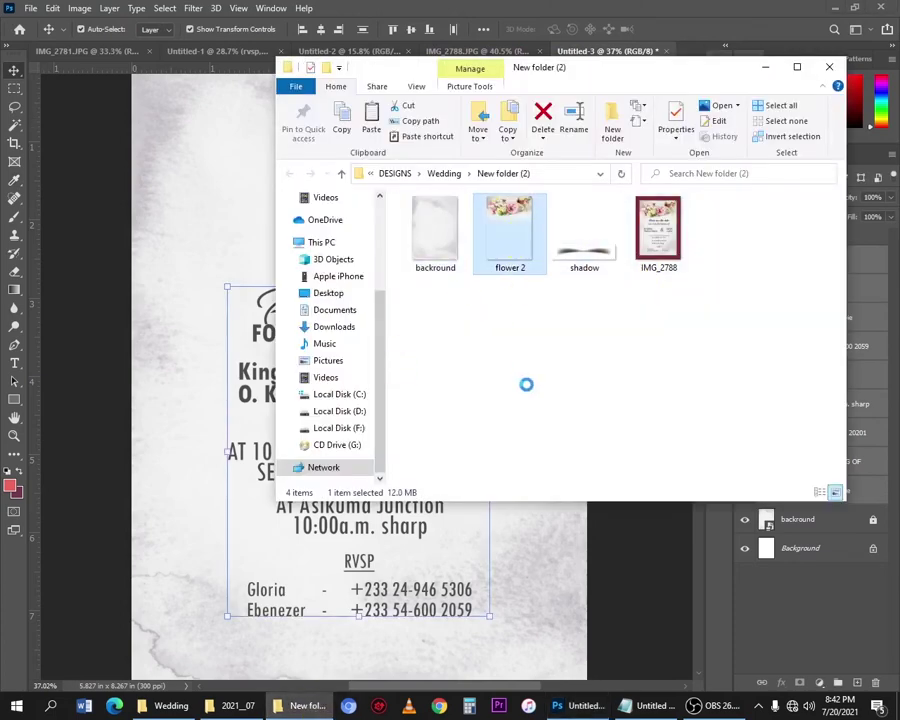
pyautogui.moveTo(526, 384); pyautogui.dragTo(300, 218)
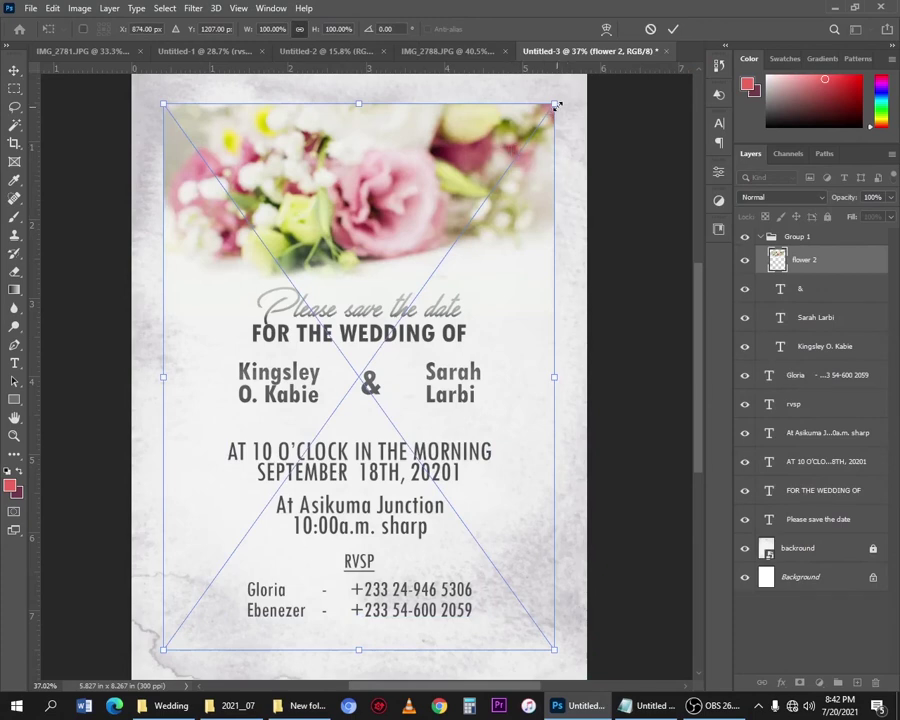
pyautogui.moveTo(558, 103); pyautogui.dragTo(594, 52)
pyautogui.moveTo(513, 129); pyautogui.dragTo(524, 148)
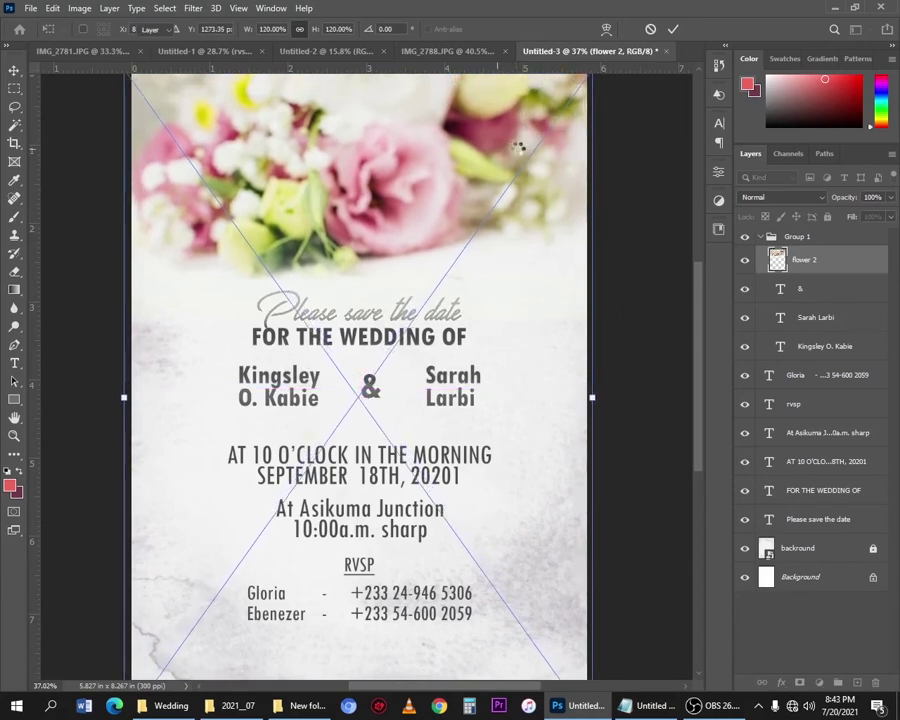
pyautogui.press('Return')
# - Move the flower layer beneath the text layers and add a Hue/Saturation adjustment above it
pyautogui.click(661, 144)
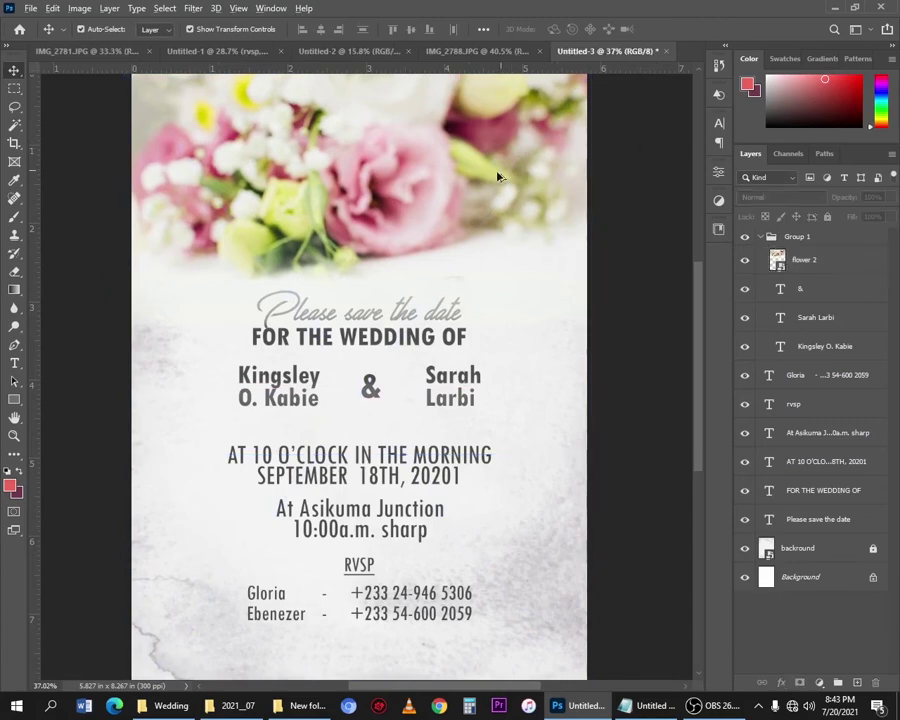
pyautogui.scroll(-3, 482, 182)
pyautogui.scroll(2, 482, 182)
pyautogui.scroll(1, 435, 188)
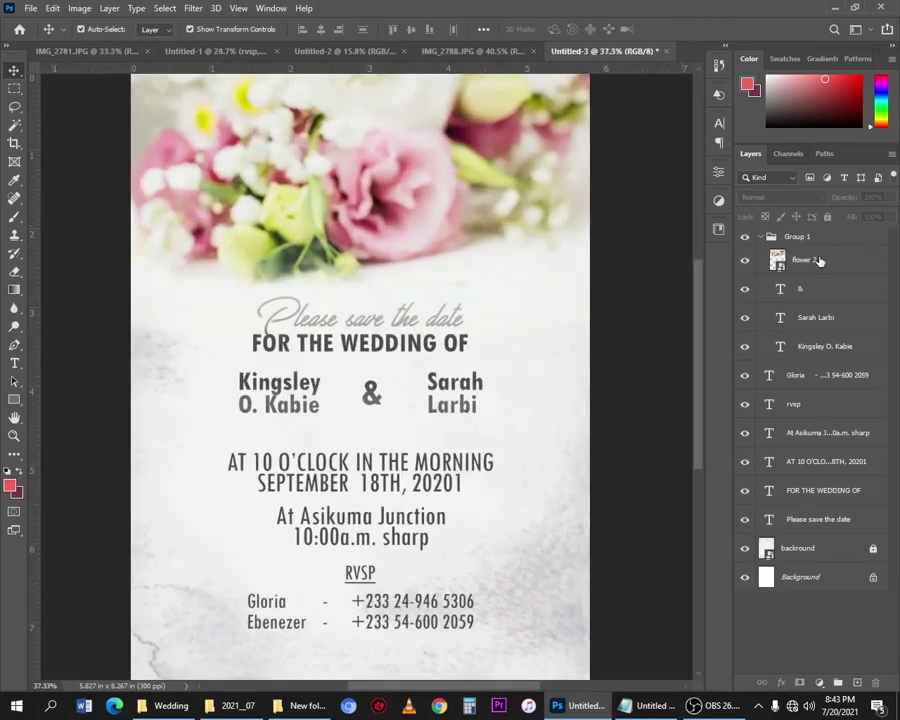
pyautogui.moveTo(810, 262); pyautogui.dragTo(820, 558)
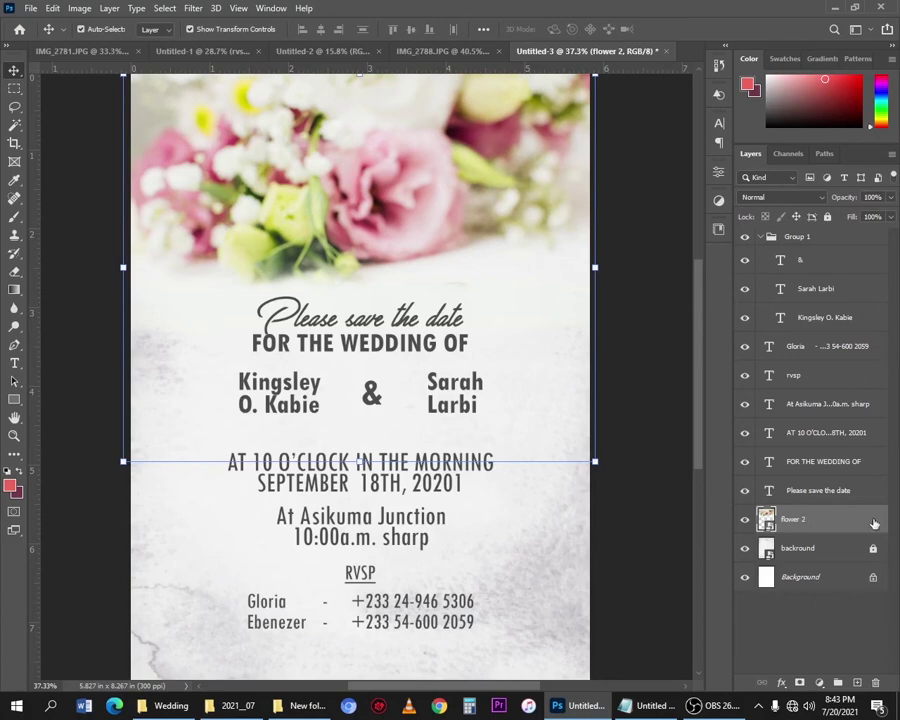
pyautogui.click(819, 682)
pyautogui.click(838, 547)
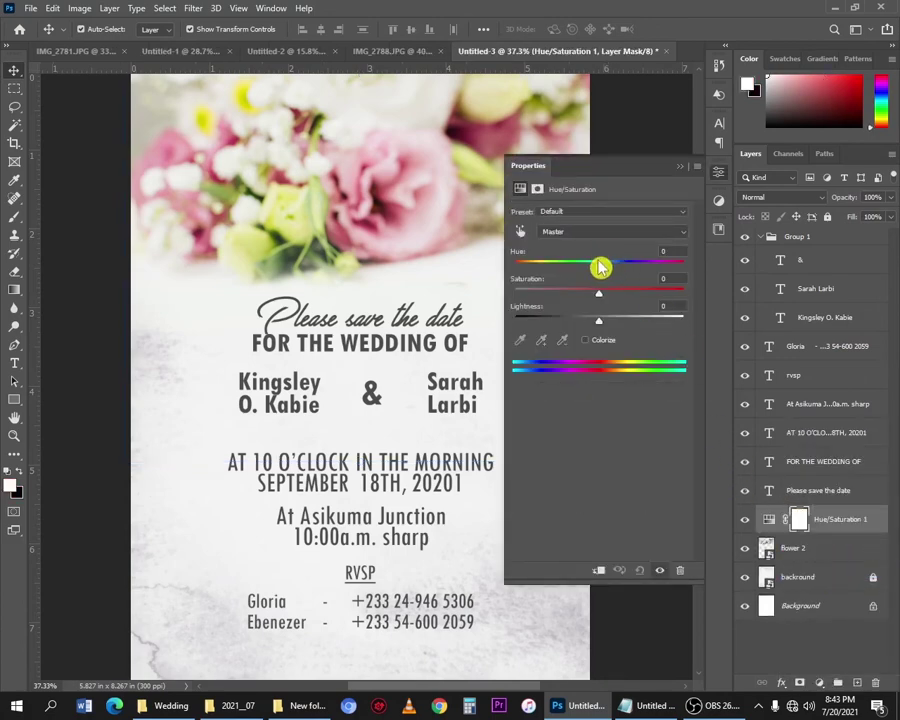
# - Try shifting the flowers' hue, then reset Hue back to 0
pyautogui.moveTo(601, 272)
pyautogui.mouseDown()
pyautogui.moveTo(639, 269)
pyautogui.moveTo(516, 258)
pyautogui.moveTo(669, 255)
pyautogui.moveTo(557, 274)
pyautogui.moveTo(617, 261)
pyautogui.moveTo(613, 270)
pyautogui.mouseUp()
pyautogui.click(617, 261)
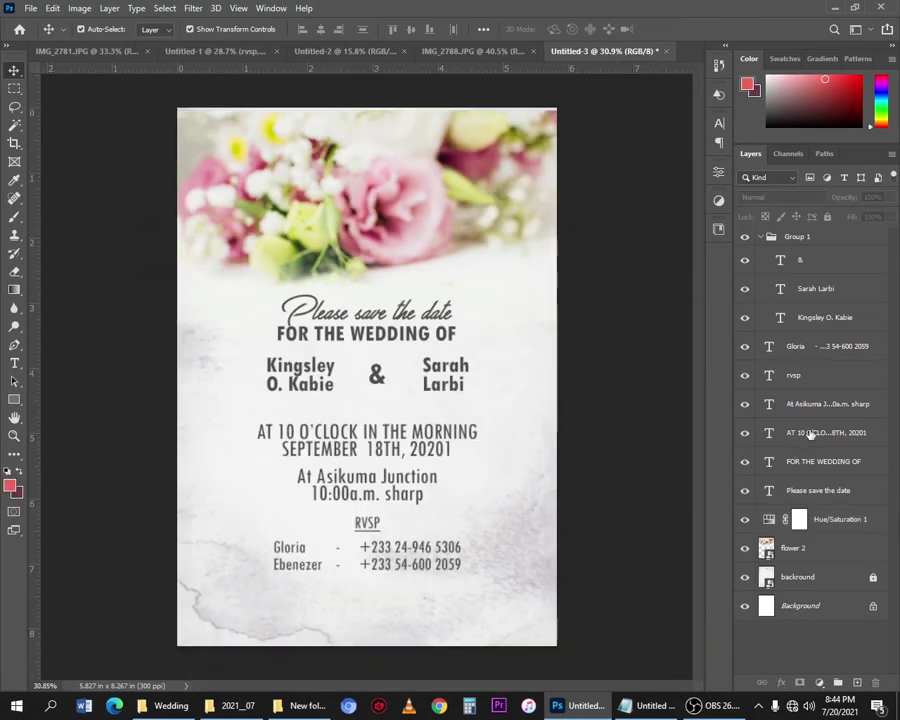
# - Enlarge the whole invitation text block slightly and move it lower on the card
pyautogui.click(803, 242)
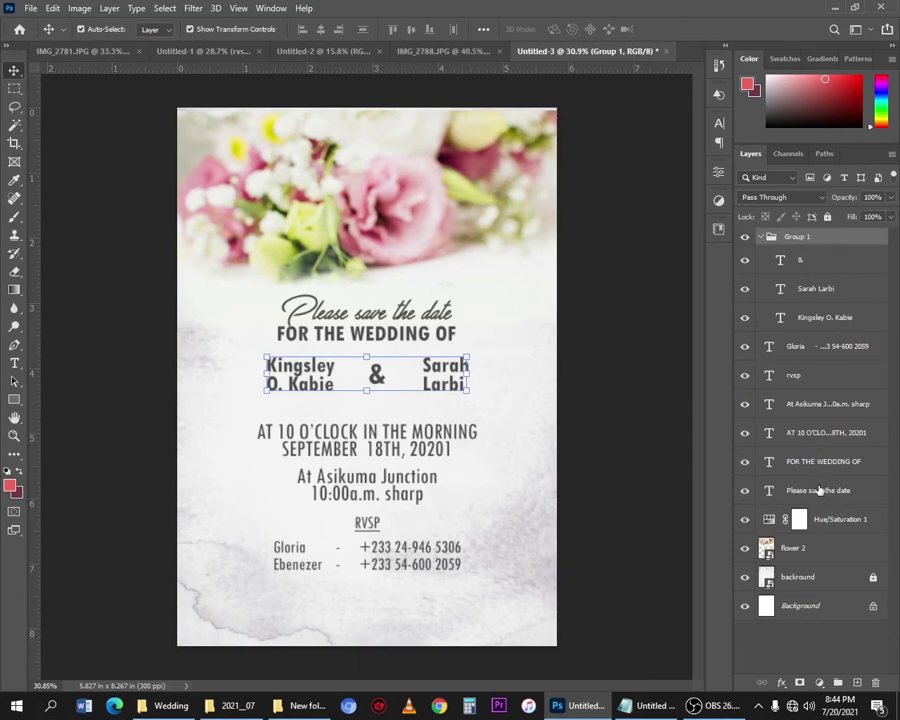
pyautogui.keyDown('shift'); pyautogui.click(820, 491); pyautogui.keyUp('shift')
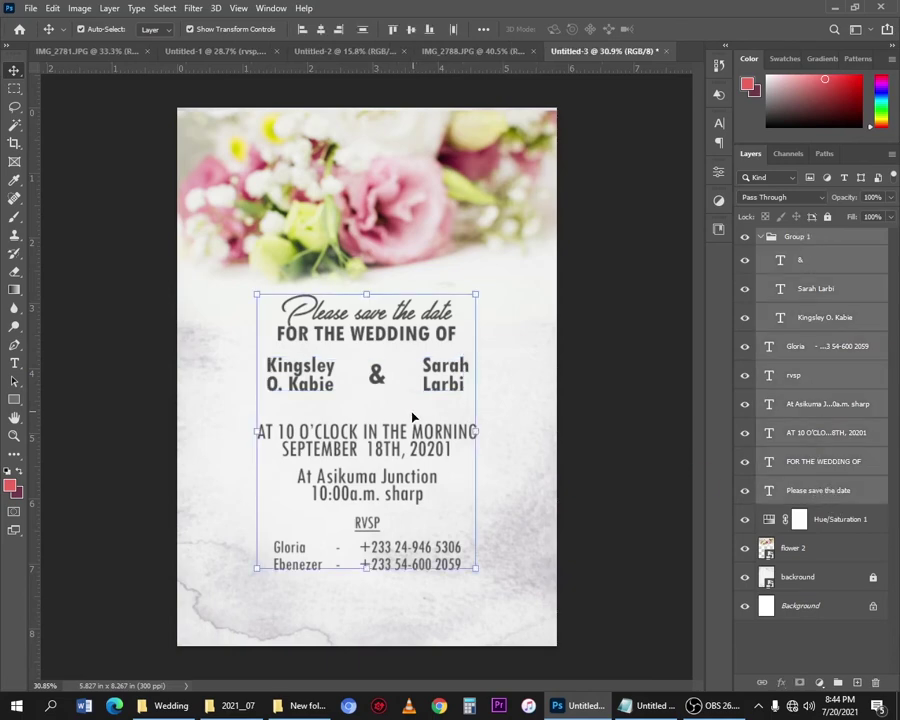
pyautogui.moveTo(480, 568); pyautogui.dragTo(489, 582)
pyautogui.moveTo(430, 443)
pyautogui.mouseDown()
pyautogui.moveTo(434, 470)
pyautogui.moveTo(434, 456)
pyautogui.mouseUp()
pyautogui.press('Return')
# - Enlarge and lower the names, nudge 'FOR THE WEDDING OF' down, and start a new document
pyautogui.hotkey('ctrl', '0')
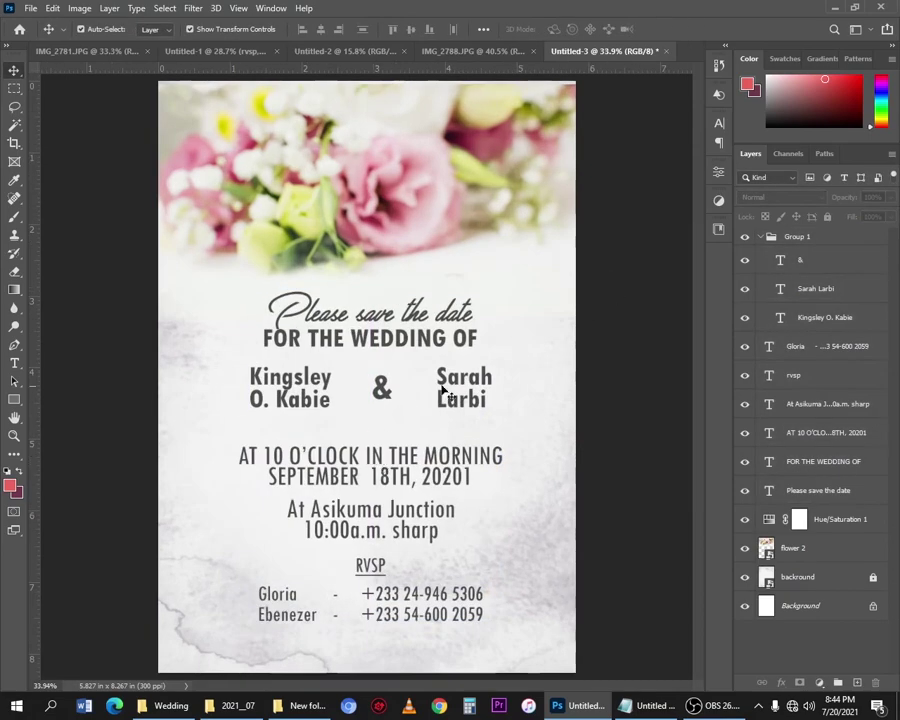
pyautogui.hotkey('ctrl', 't')
pyautogui.moveTo(482, 369); pyautogui.dragTo(492, 362)
pyautogui.press('Return')
pyautogui.scroll(-1, 388, 385)
pyautogui.moveTo(410, 326); pyautogui.dragTo(410, 334)
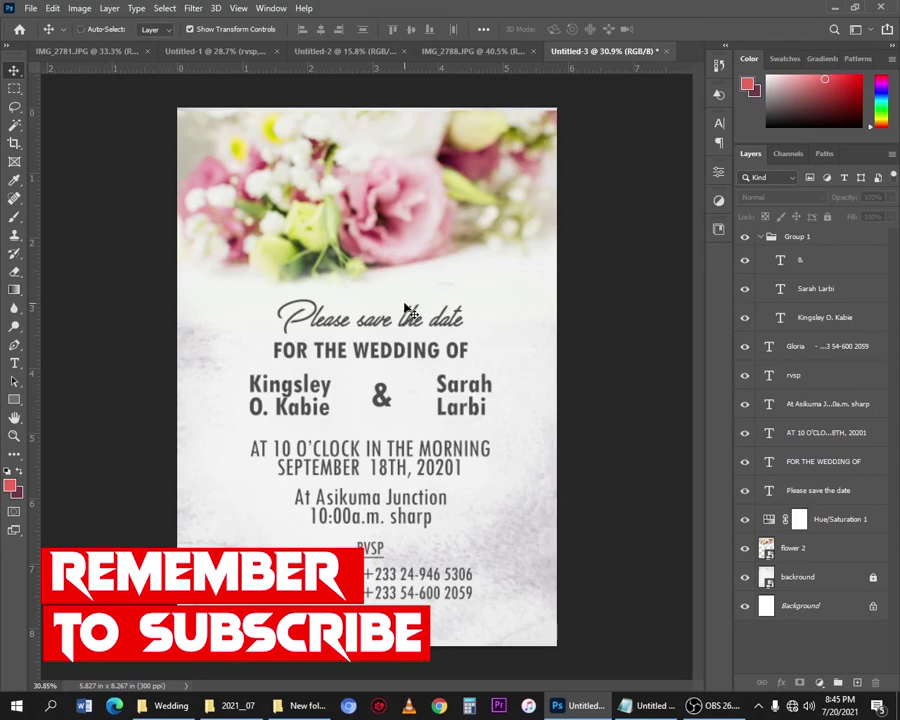
pyautogui.hotkey('ctrl', 'n')
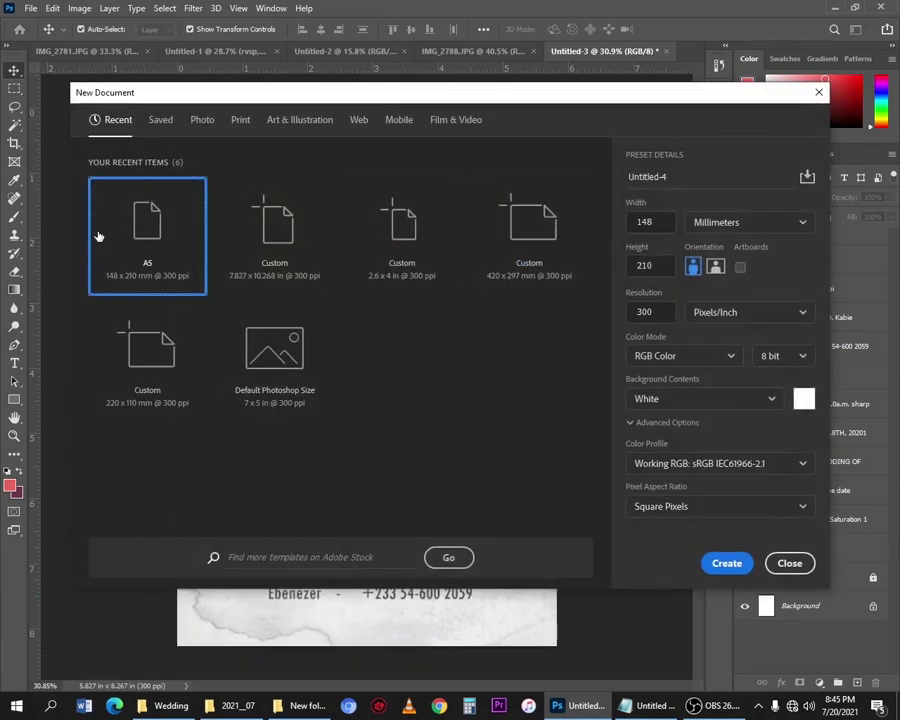
# - Create a new blank document at 7.827 × 10.268 inches, 300 ppi
pyautogui.click(712, 226)
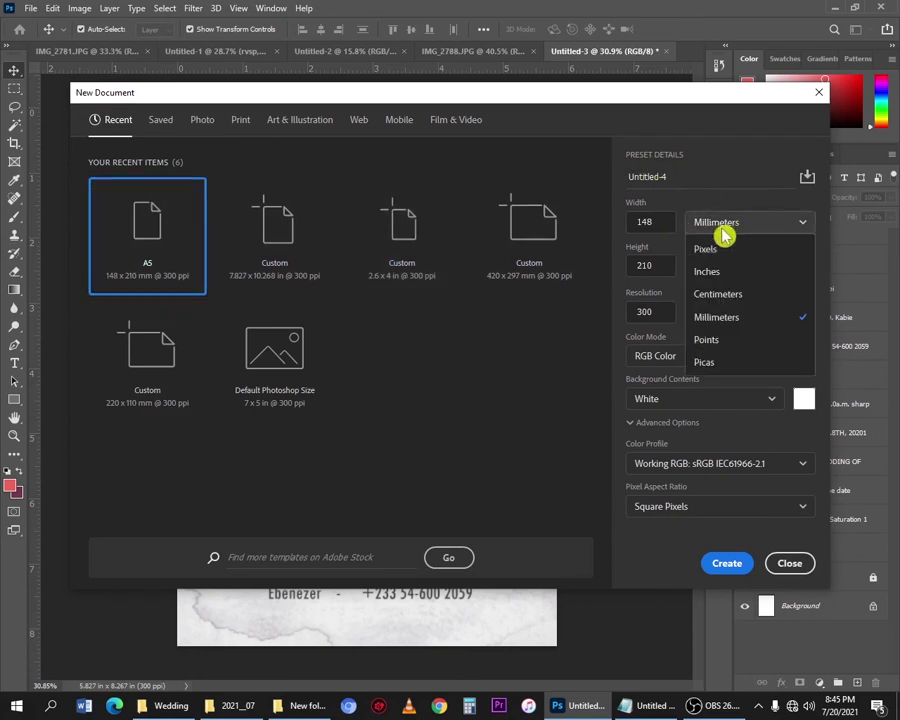
pyautogui.click(717, 272)
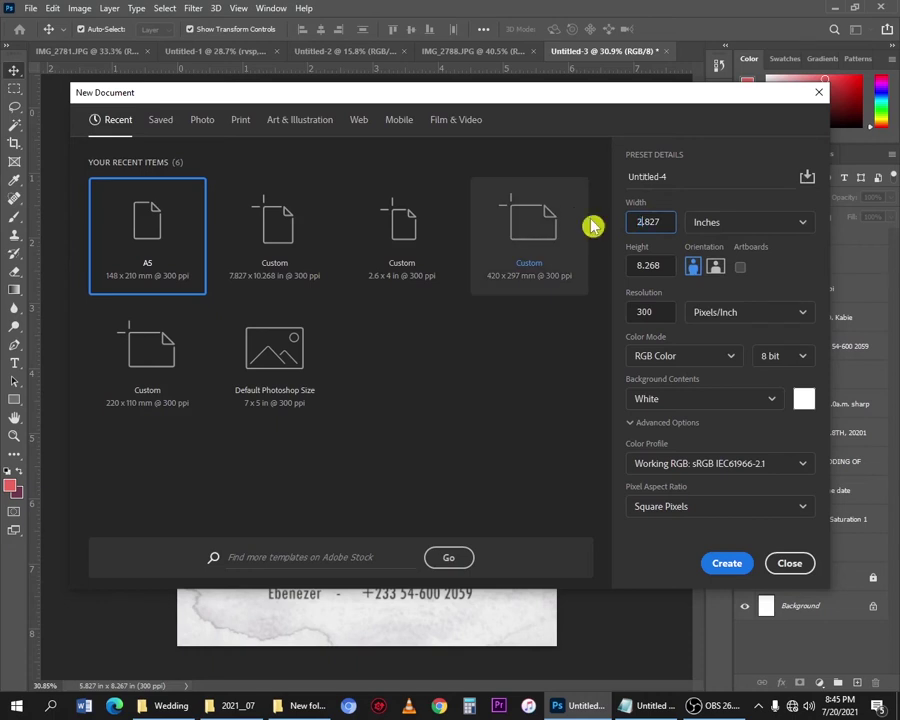
pyautogui.write('2')
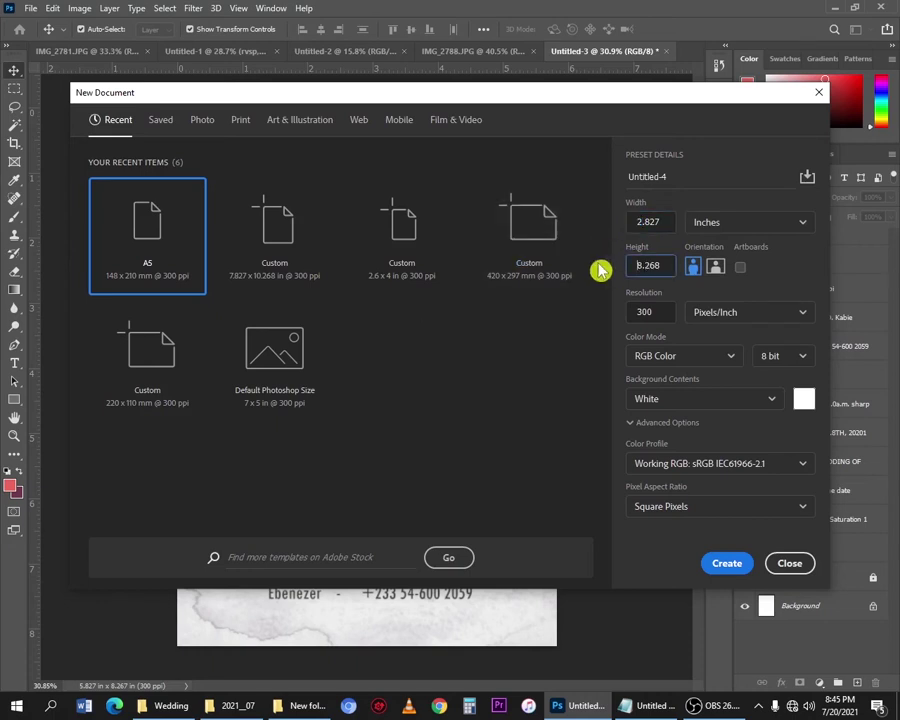
pyautogui.press('Tab')
pyautogui.write('10.268')
pyautogui.click(668, 231)
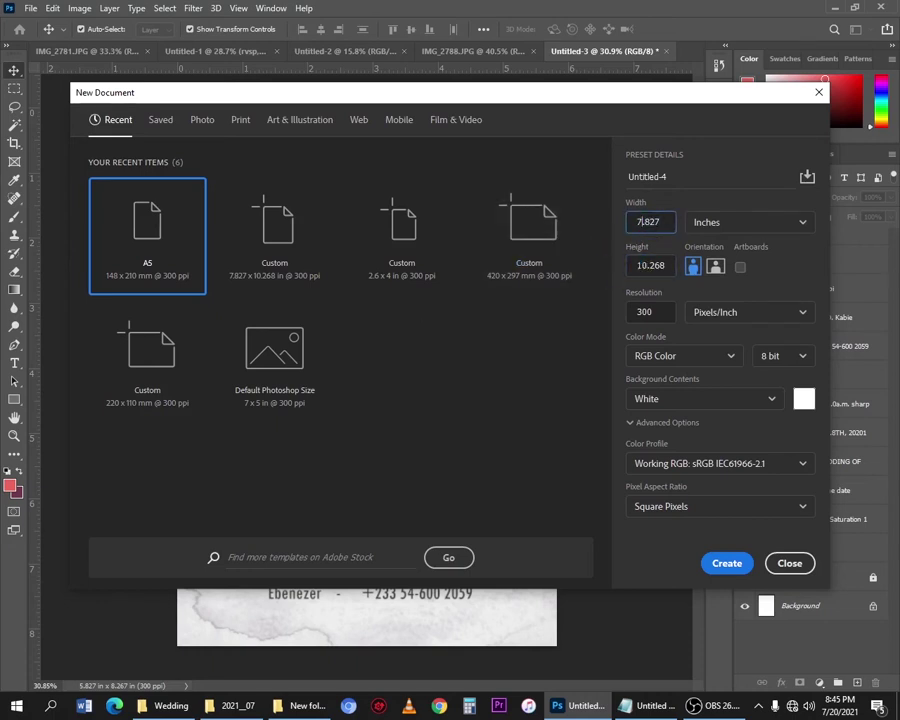
pyautogui.click(730, 562)
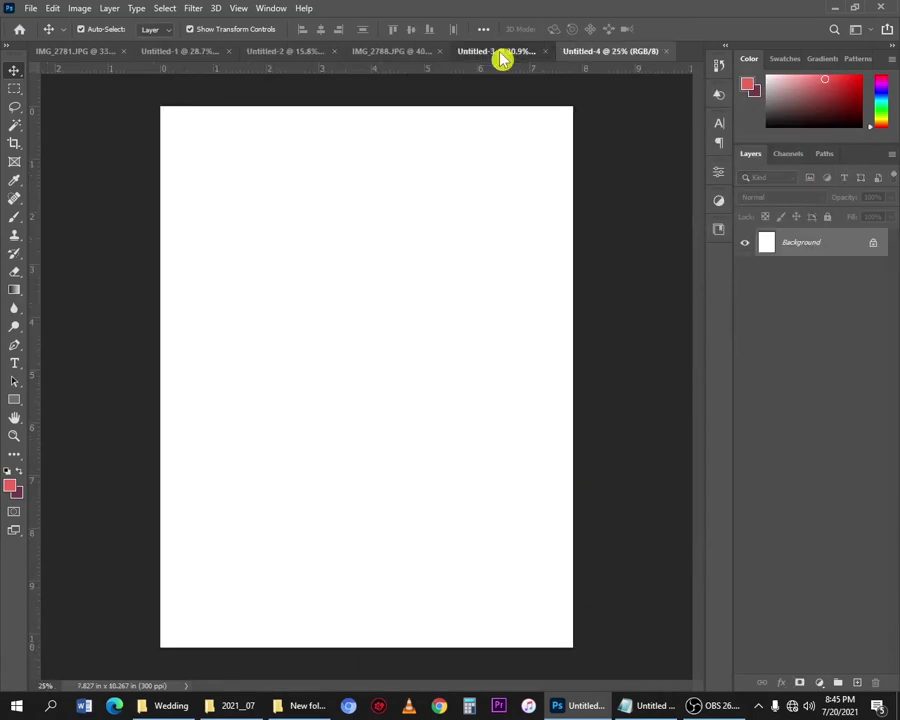
pyautogui.click(500, 51)
# - Merge all visible invitation layers into one and bring it into Untitled-4
pyautogui.click(800, 238)
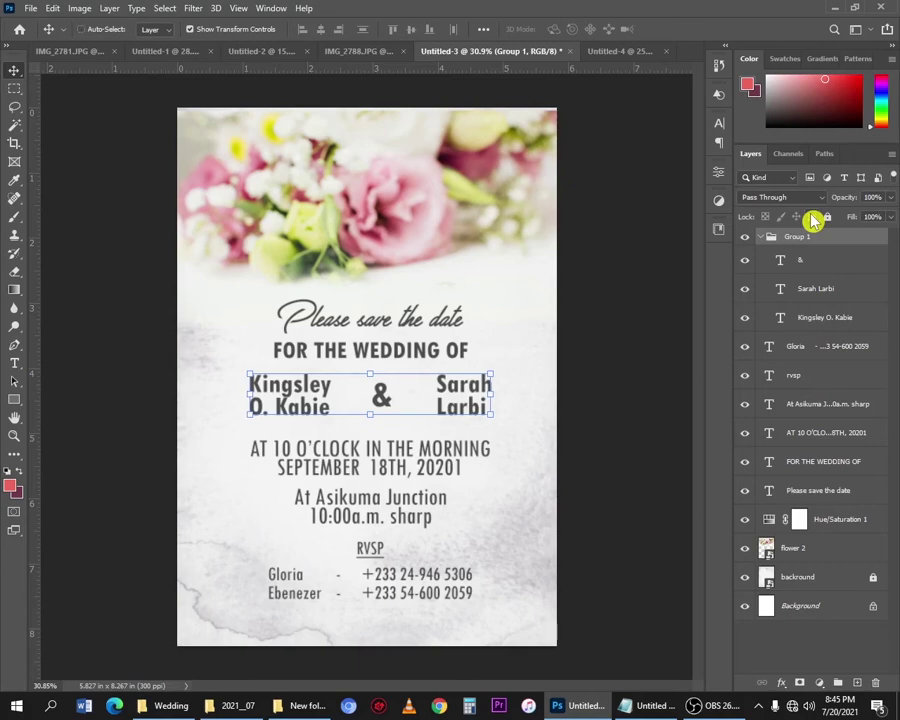
pyautogui.hotkey('ctrl', 'shift', 'alt', 'e')
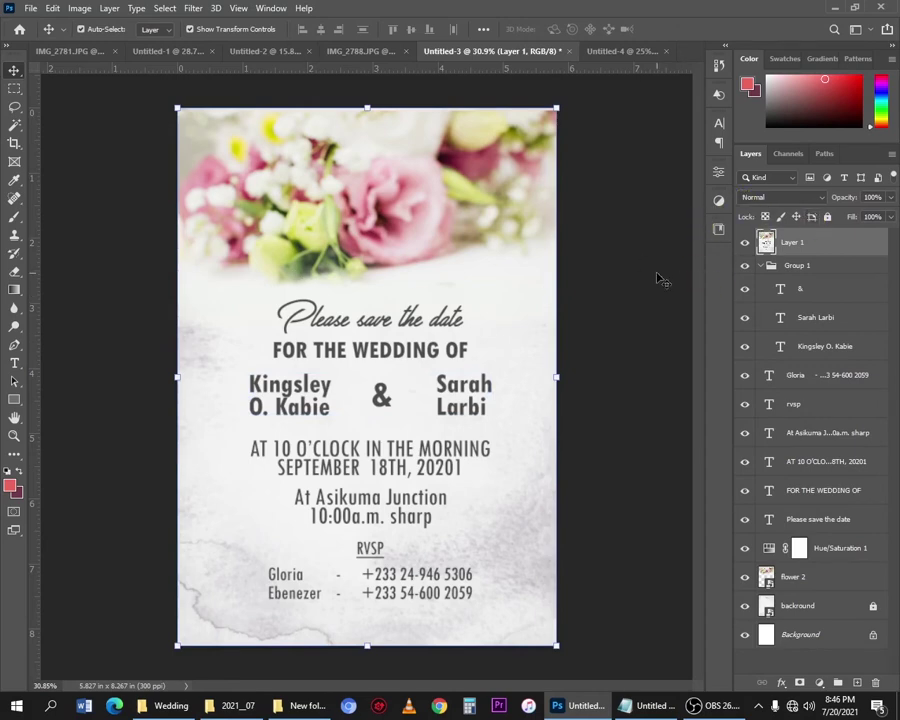
pyautogui.moveTo(398, 255); pyautogui.dragTo(372, 365)
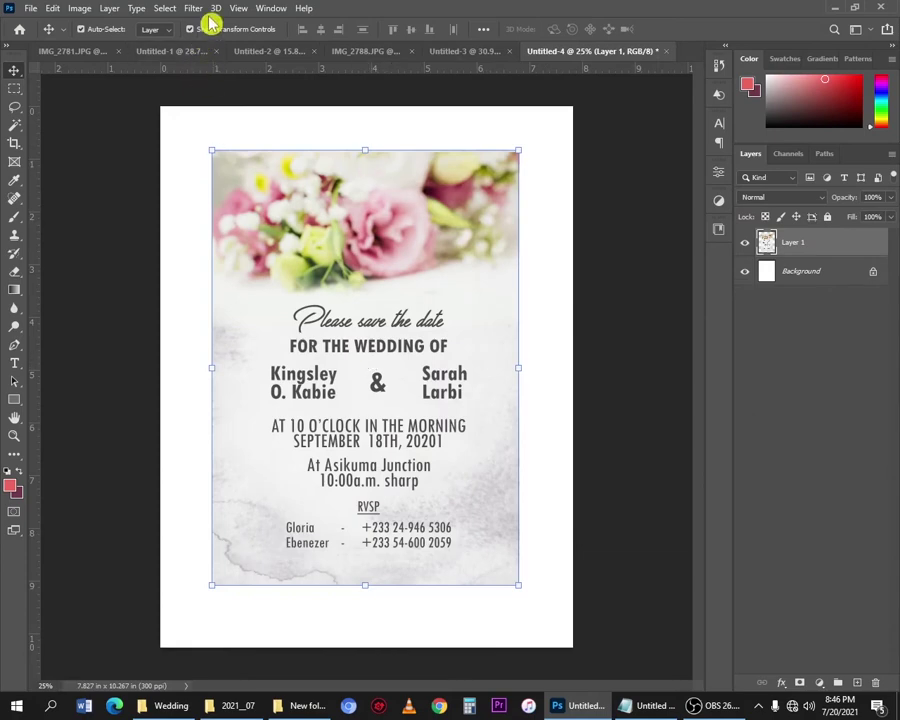
# - Centre the card horizontally and vertically on the canvas and sample maroon from the rose
pyautogui.hotkey('ctrl', 'a')
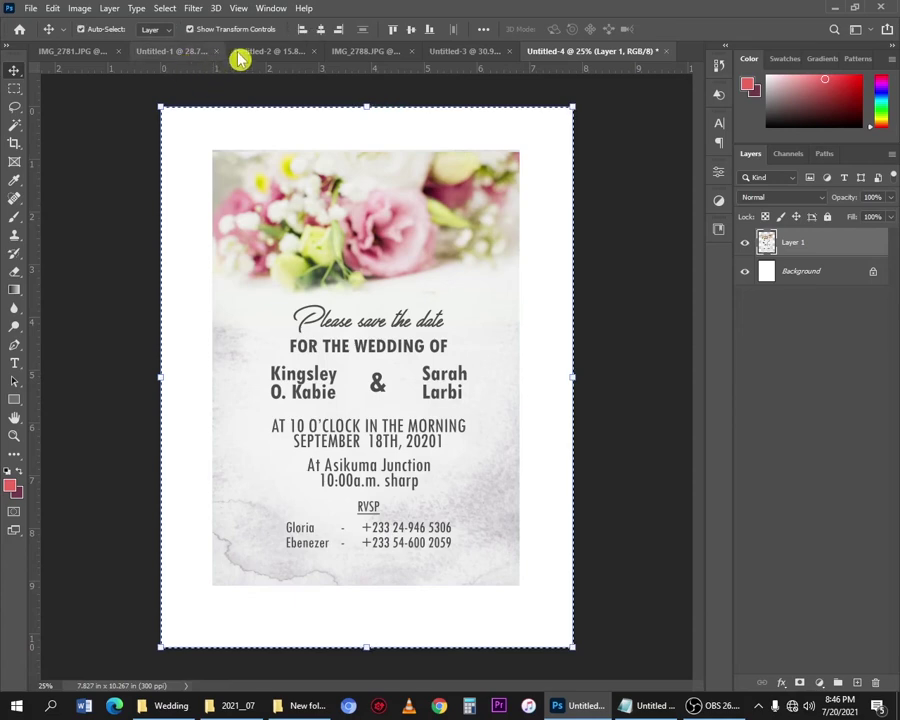
pyautogui.click(320, 31)
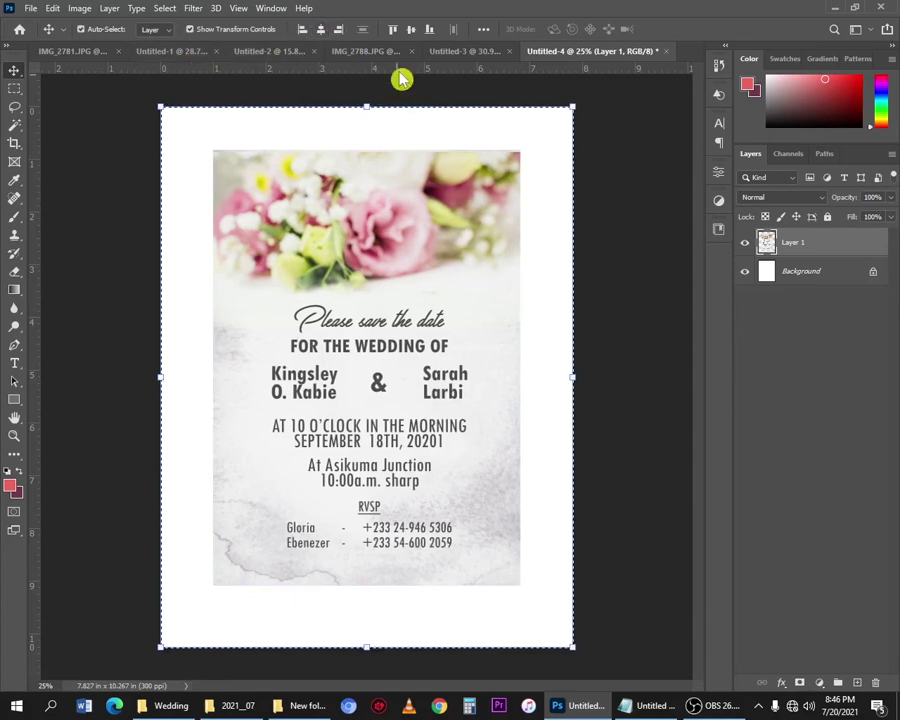
pyautogui.click(410, 30)
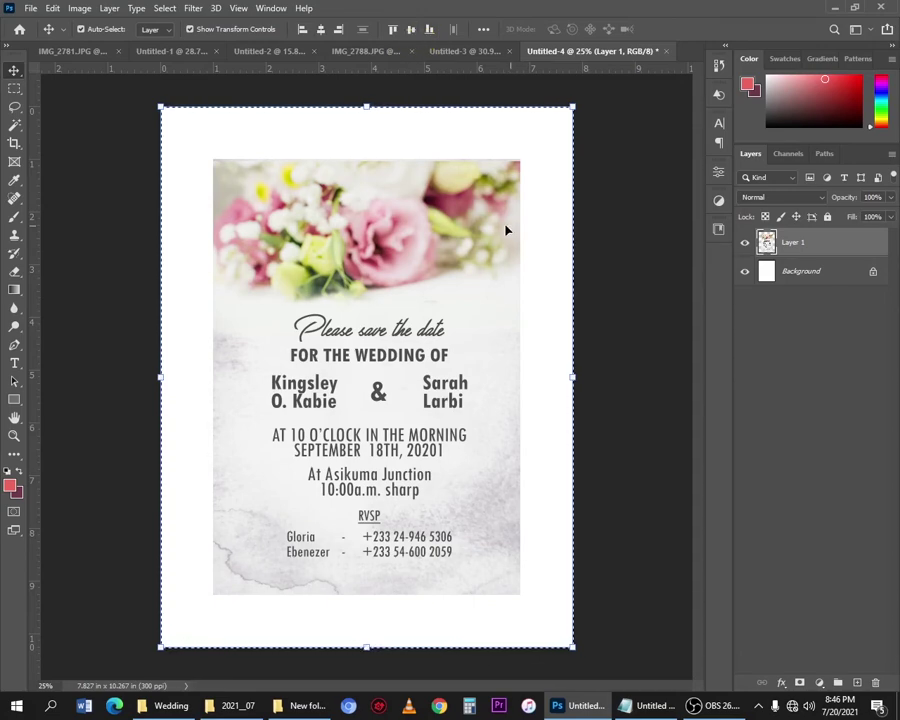
pyautogui.hotkey('ctrl', 'd')
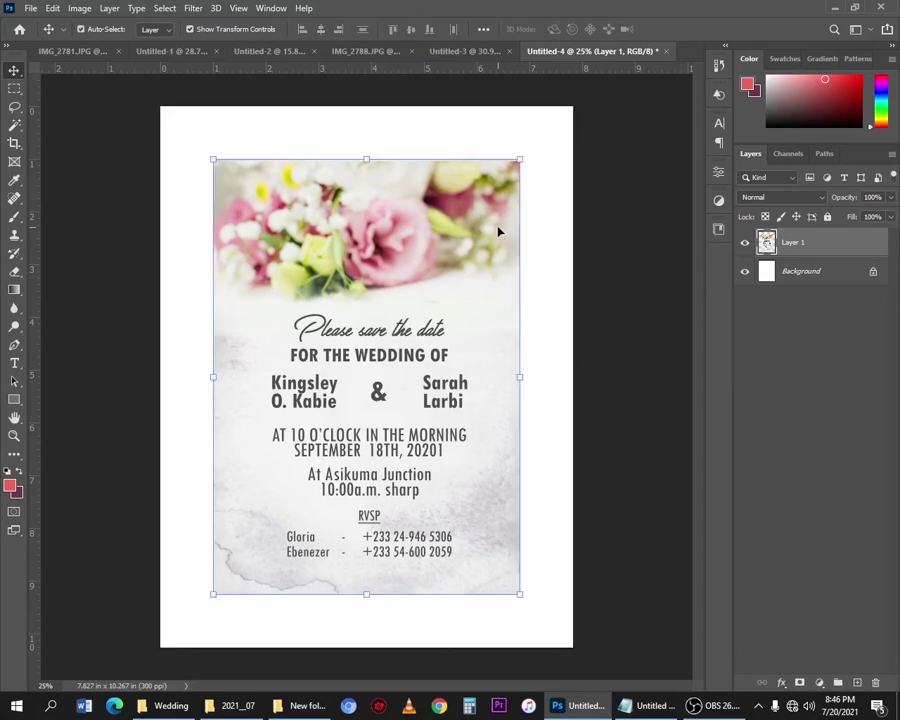
pyautogui.click(645, 272)
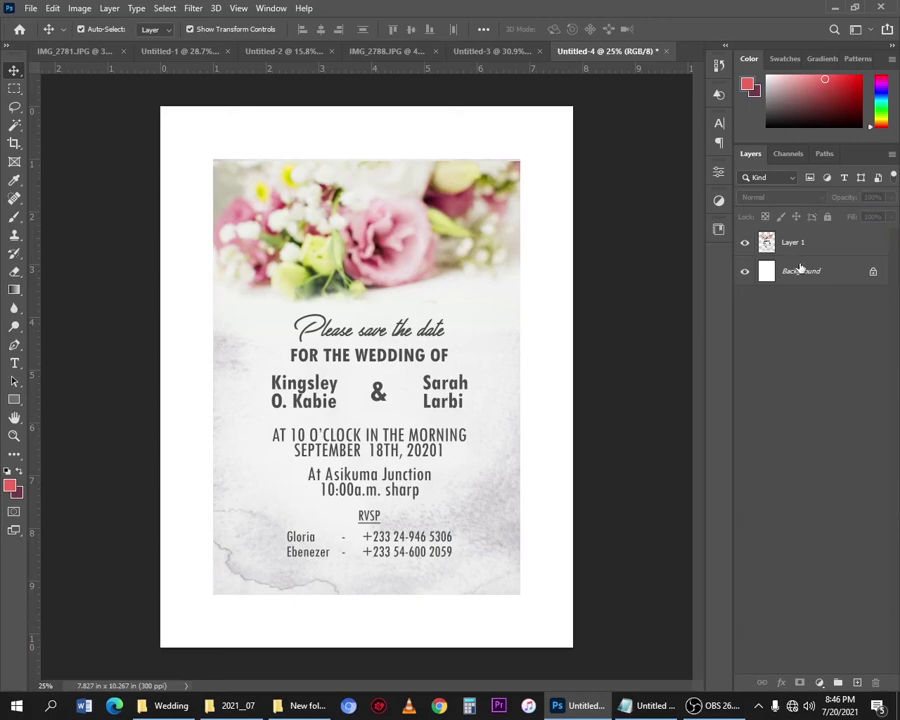
pyautogui.click(396, 241)
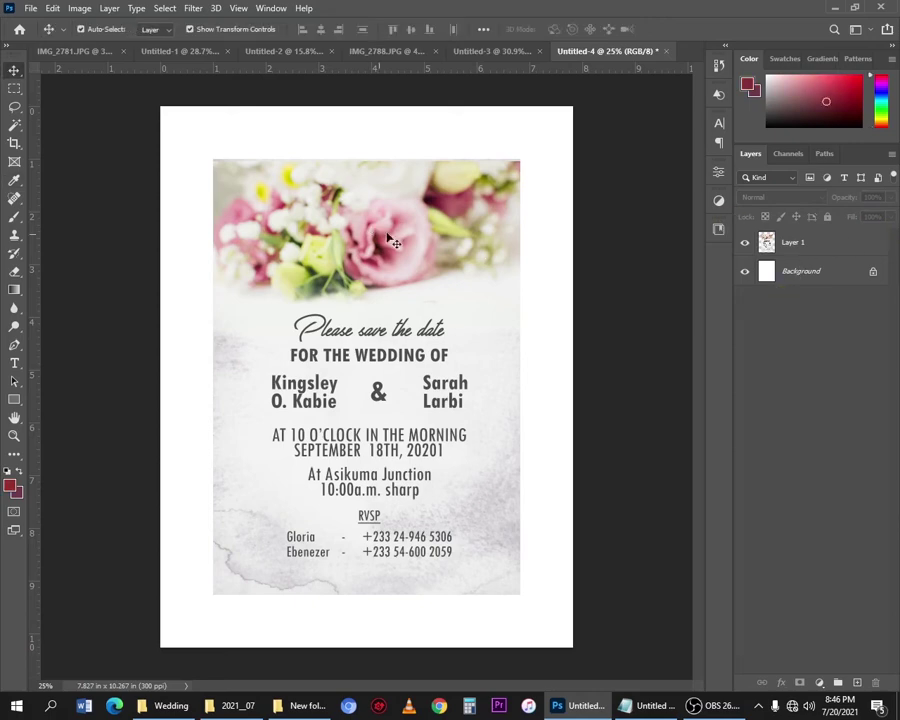
pyautogui.click(815, 273)
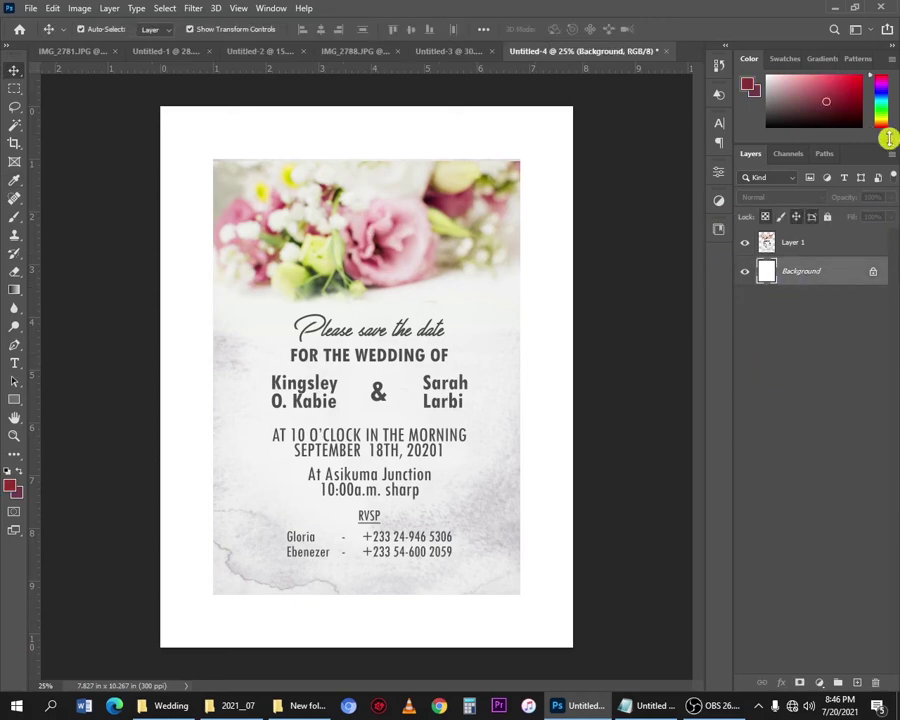
# - Fill the white Background around the card with maroon using the Paint Bucket Tool
pyautogui.click(14, 289)
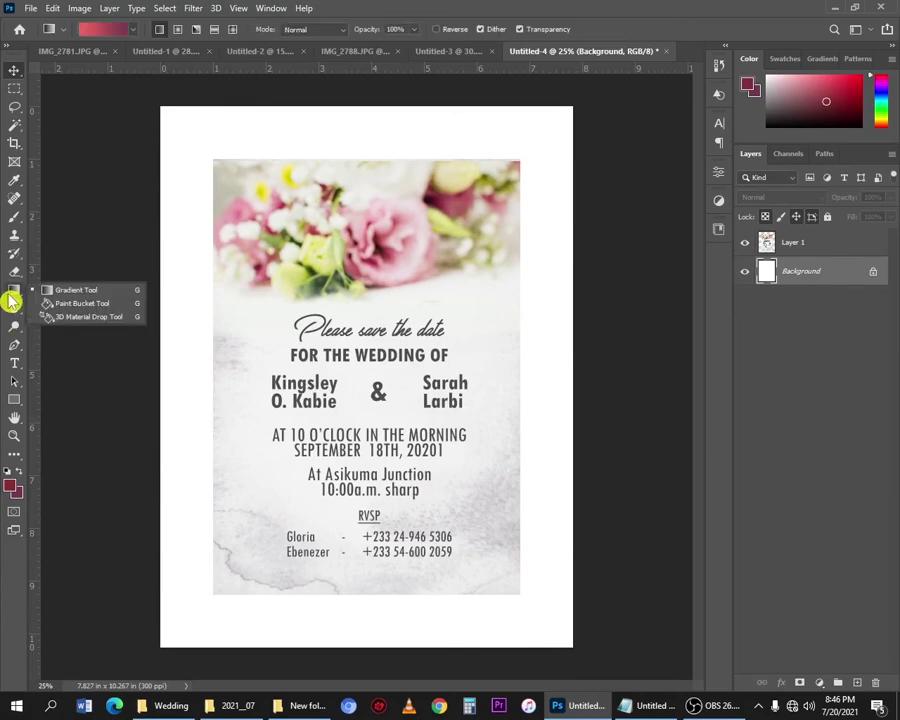
pyautogui.click(82, 303)
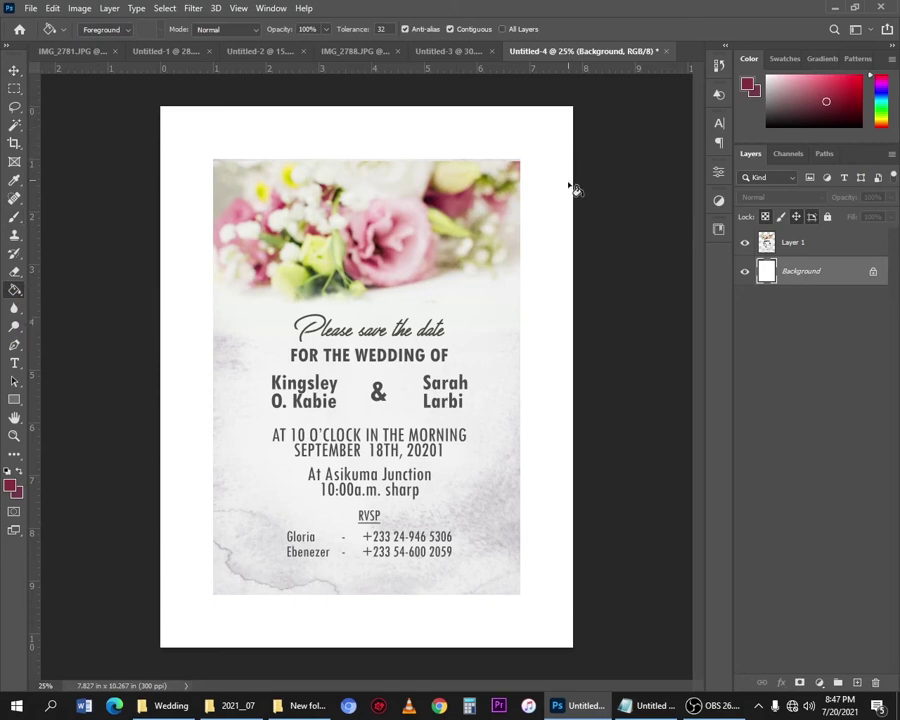
pyautogui.click(555, 140)
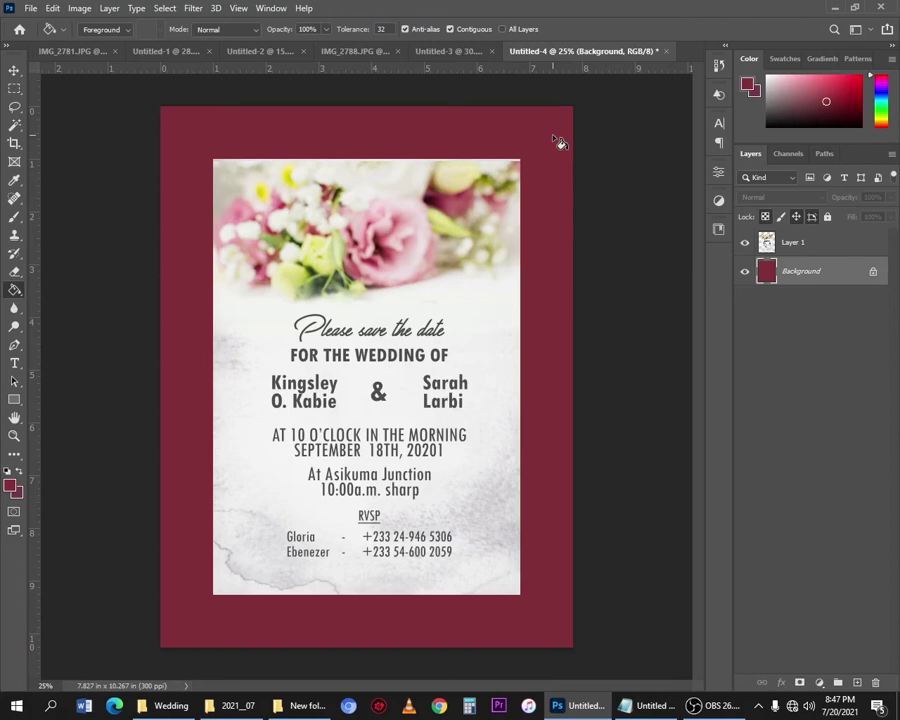
pyautogui.click(15, 71)
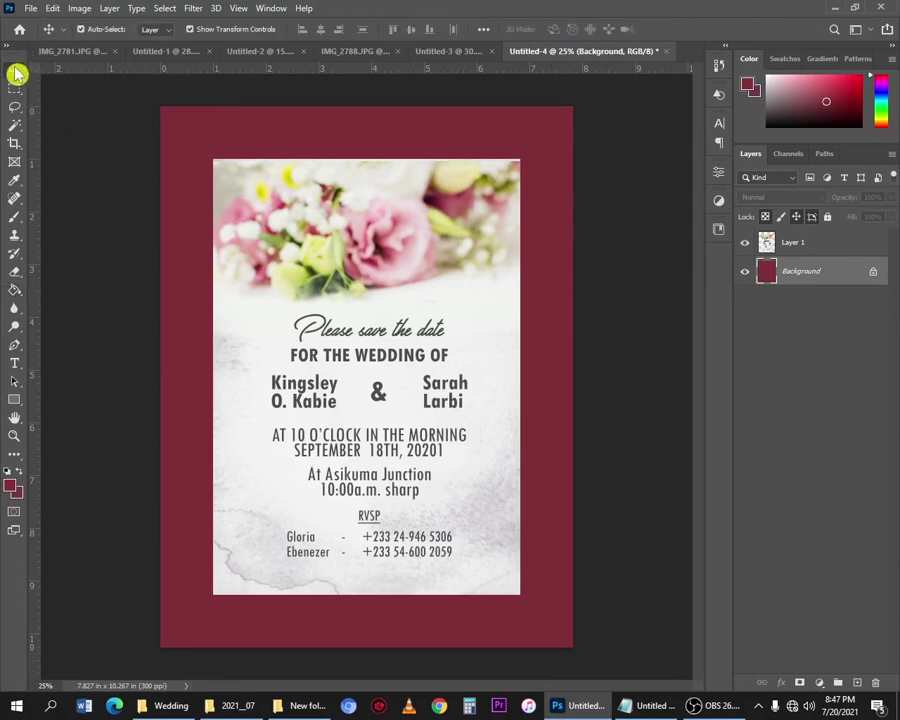
pyautogui.click(305, 712)
# - Place the shadow image under the card's bottom edge and widen it to about 132%
pyautogui.click(590, 258)
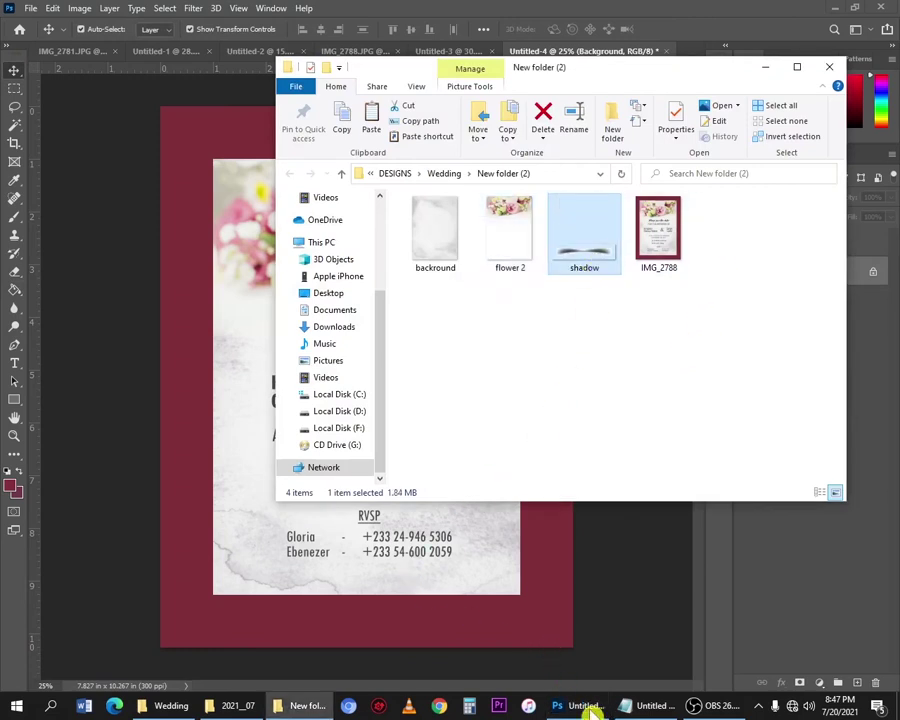
pyautogui.moveTo(593, 710); pyautogui.dragTo(410, 585)
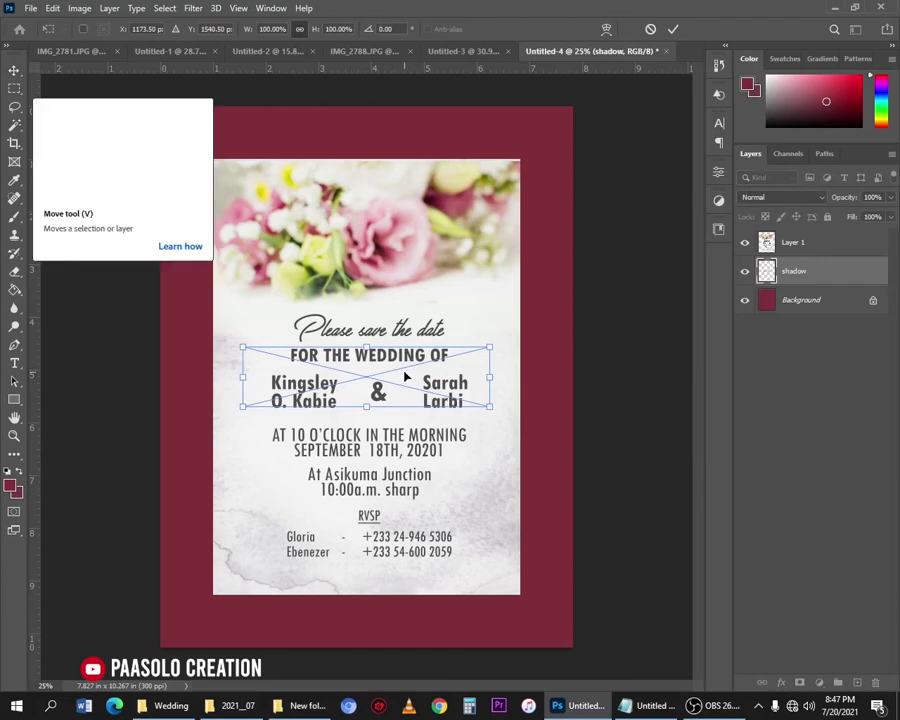
pyautogui.moveTo(399, 410); pyautogui.dragTo(393, 601)
pyautogui.moveTo(490, 569); pyautogui.dragTo(544, 583)
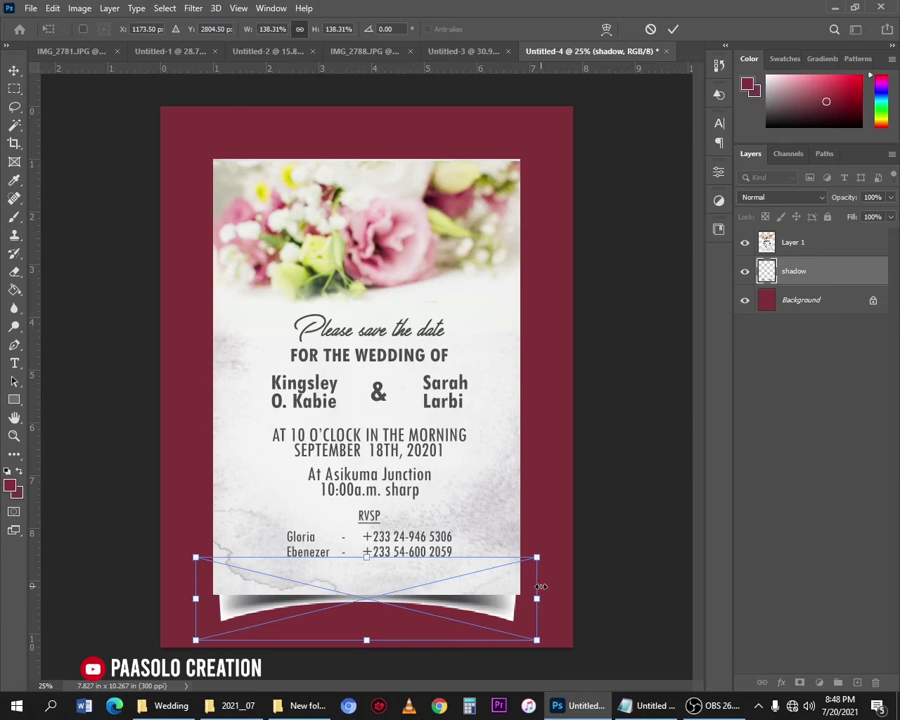
pyautogui.press('Return')
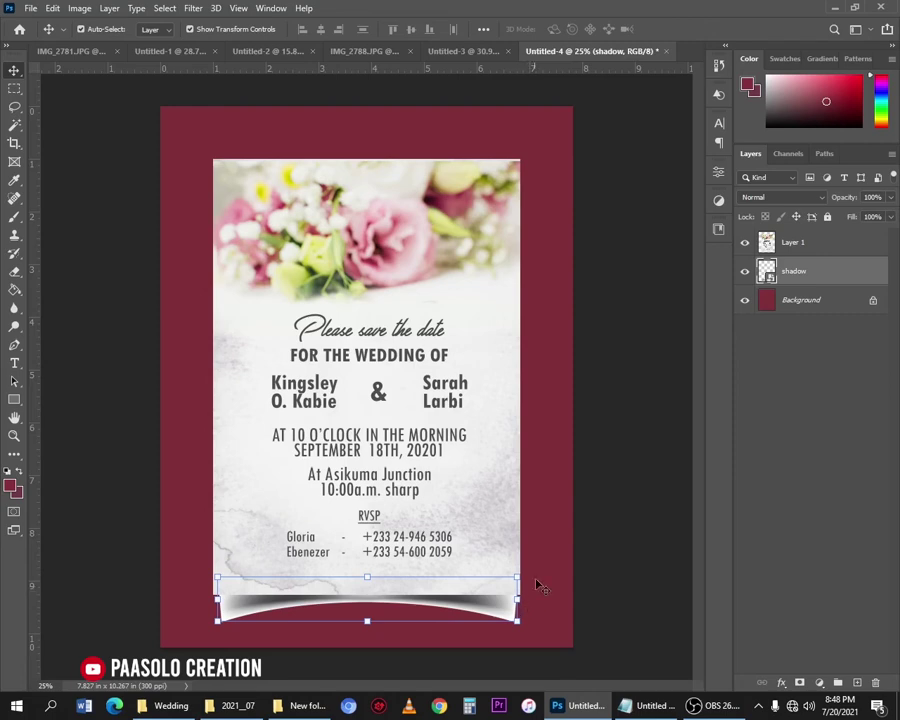
# - Set the shadow layer's blend mode to Multiply, cancelling an attempted resize
pyautogui.click(779, 200)
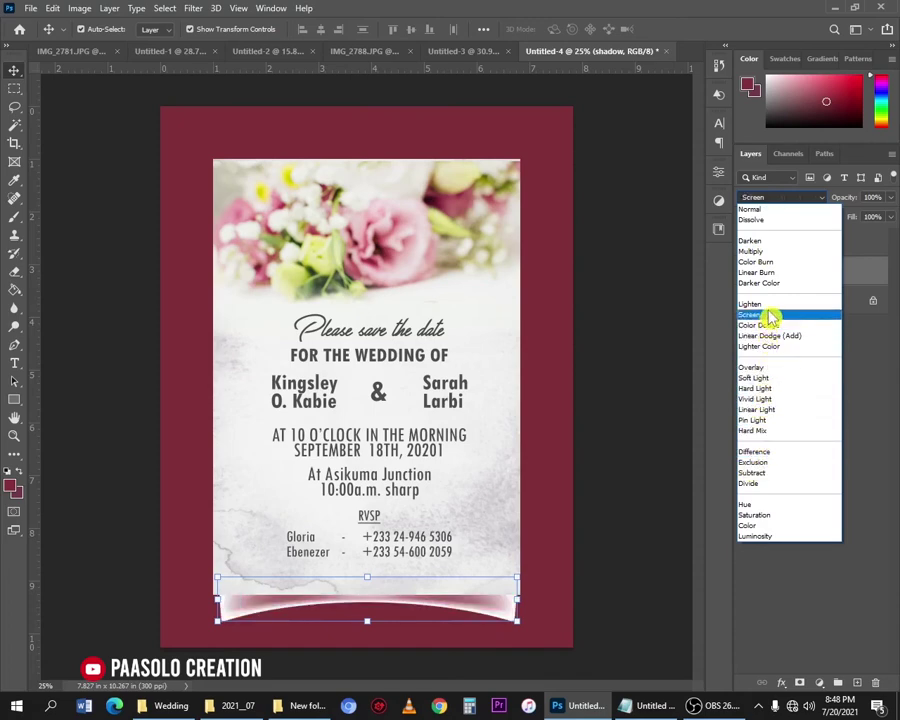
pyautogui.click(766, 252)
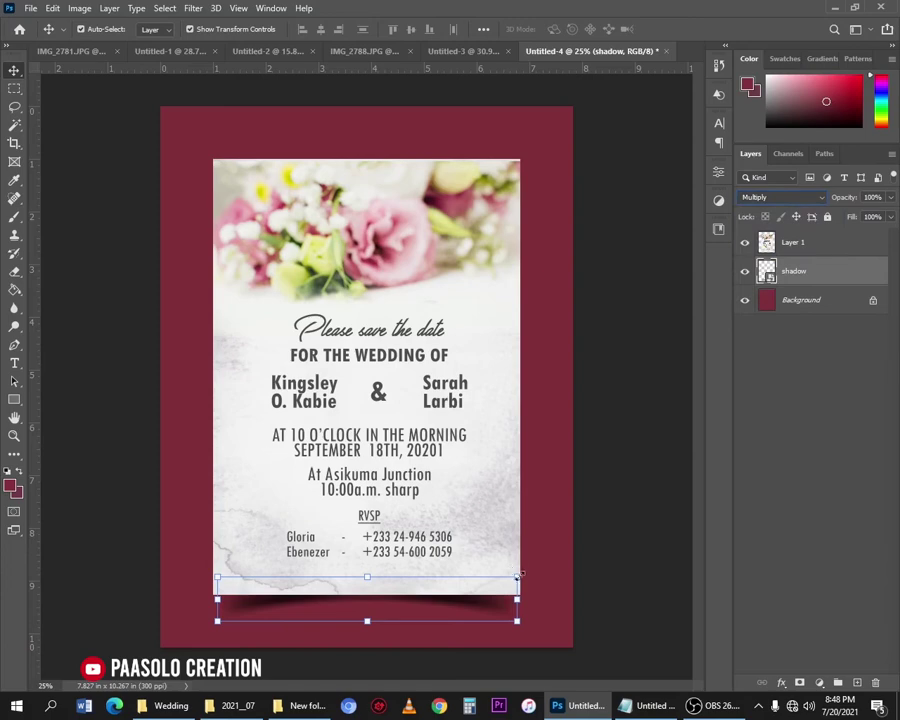
pyautogui.moveTo(522, 575); pyautogui.dragTo(537, 557)
pyautogui.hotkey('ctrl', 'z')
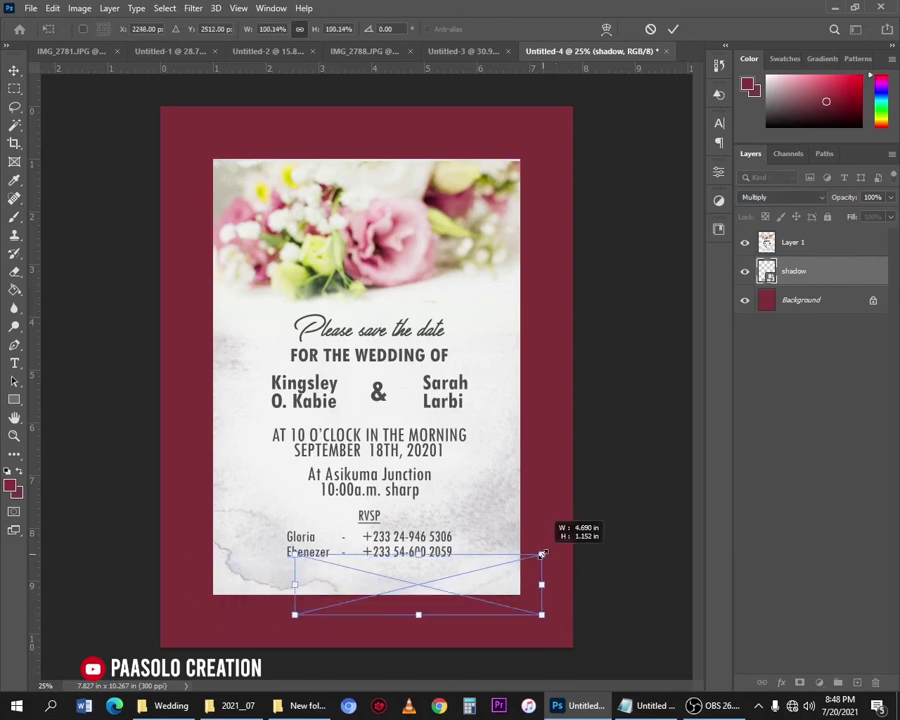
pyautogui.hotkey('ctrl', 'z')
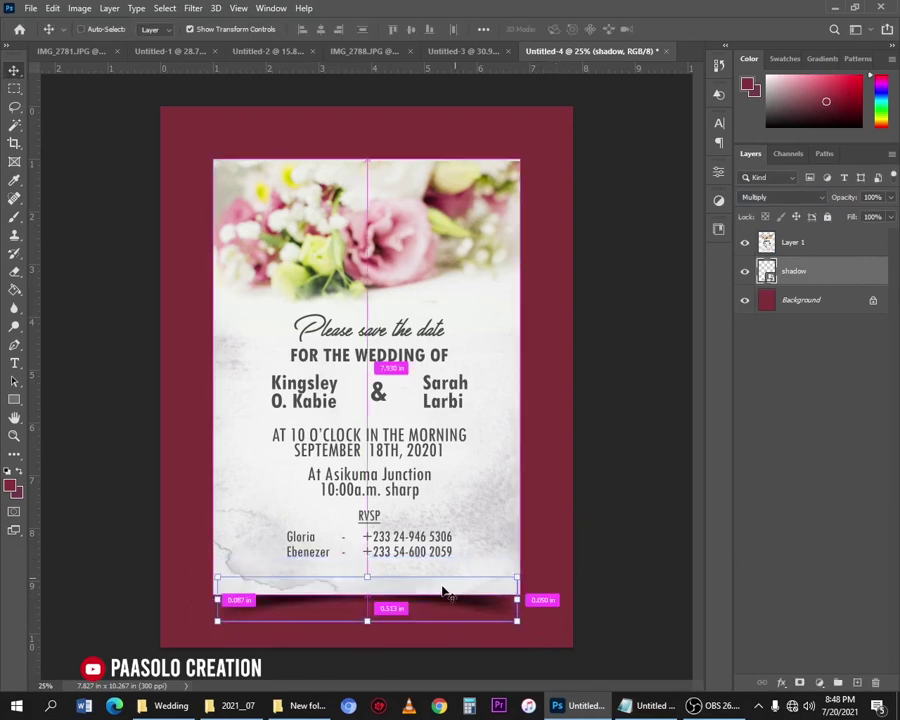
pyautogui.moveTo(516, 621); pyautogui.dragTo(541, 554)
pyautogui.press('Escape')
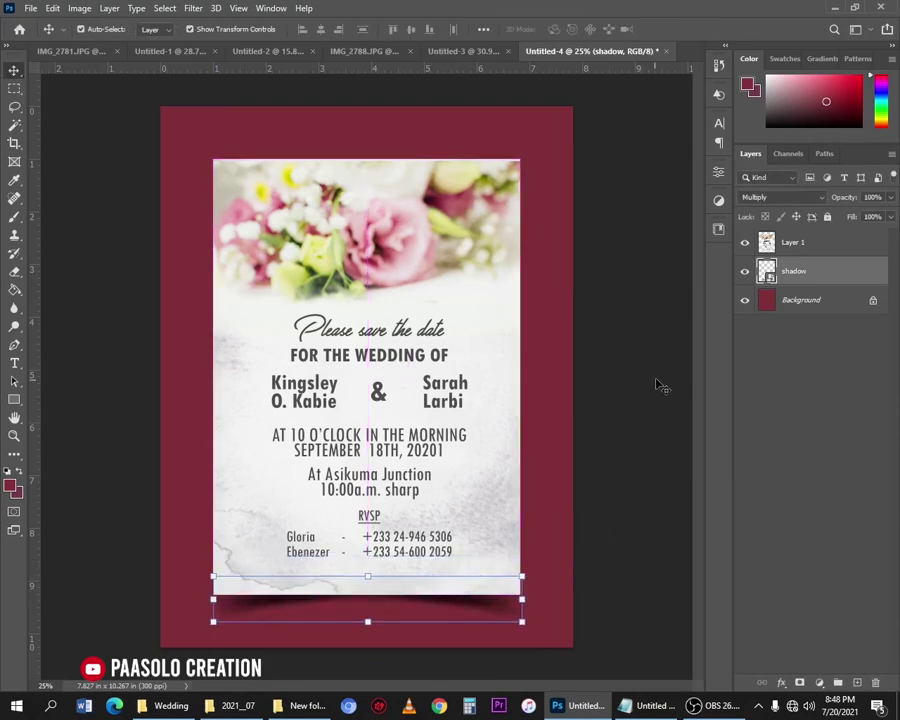
# - Nudge the shadow slightly upward beneath the card
pyautogui.click(661, 384)
pyautogui.hotkey('ctrl', '-')
pyautogui.hotkey('ctrl', '+')
pyautogui.hotkey('ctrl', '-')
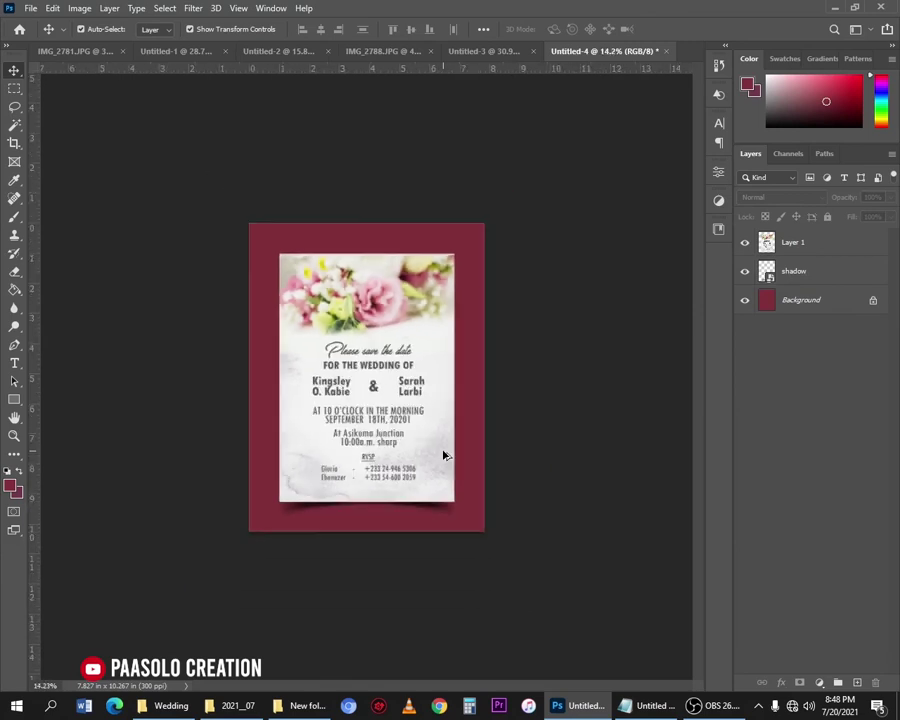
pyautogui.hotkey('ctrl', '+')
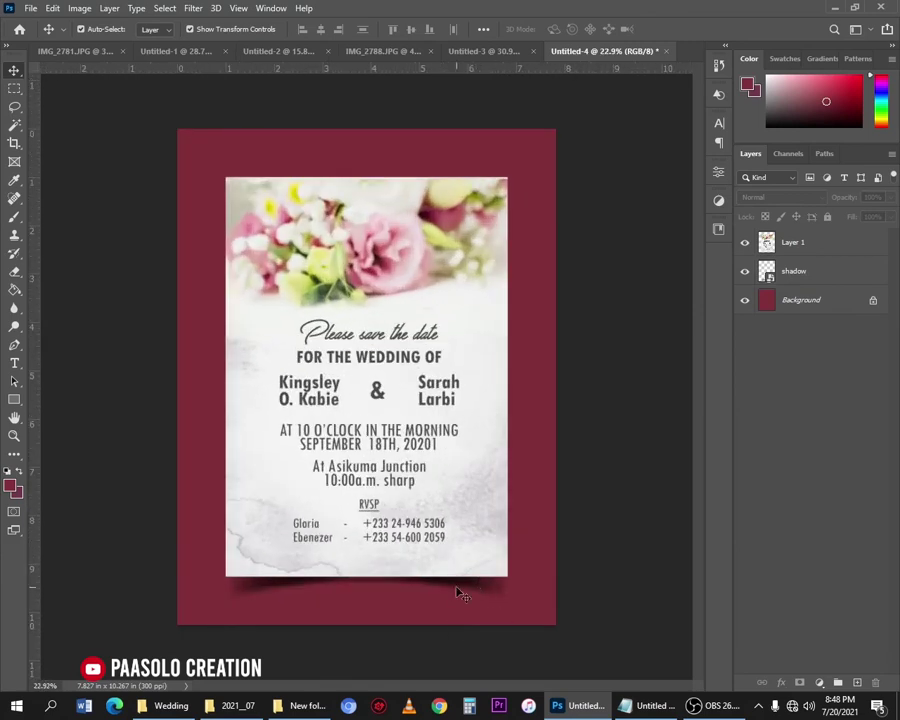
pyautogui.click(460, 592)
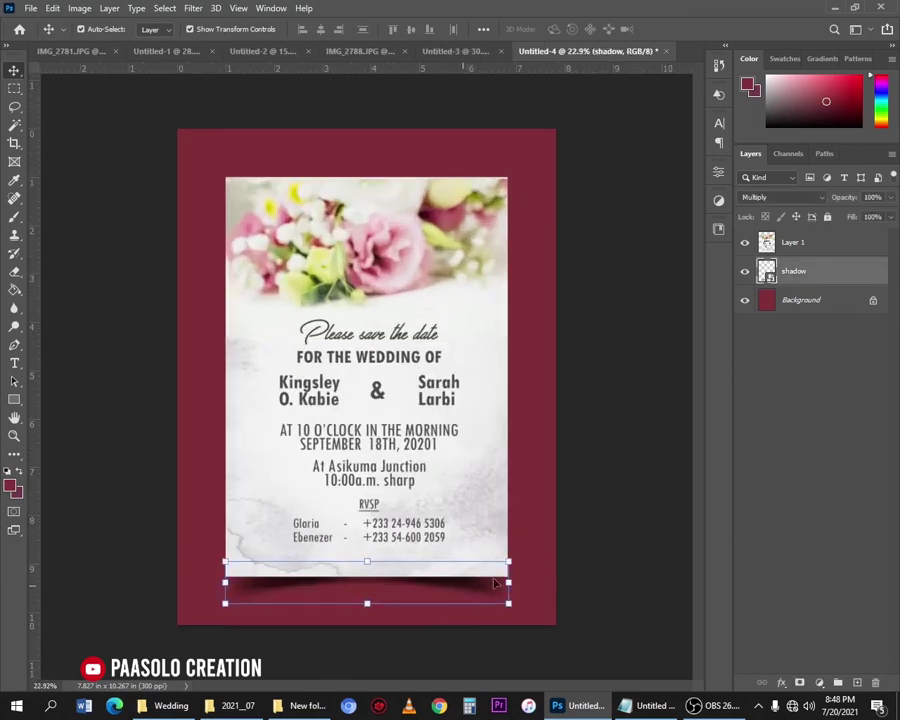
pyautogui.click(603, 476)
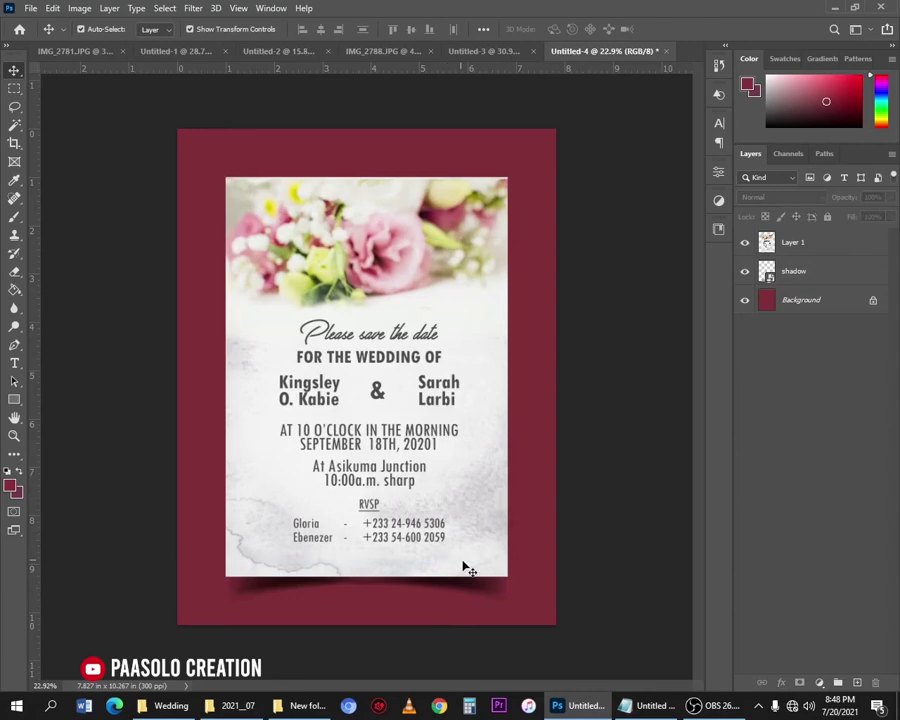
pyautogui.click(471, 592)
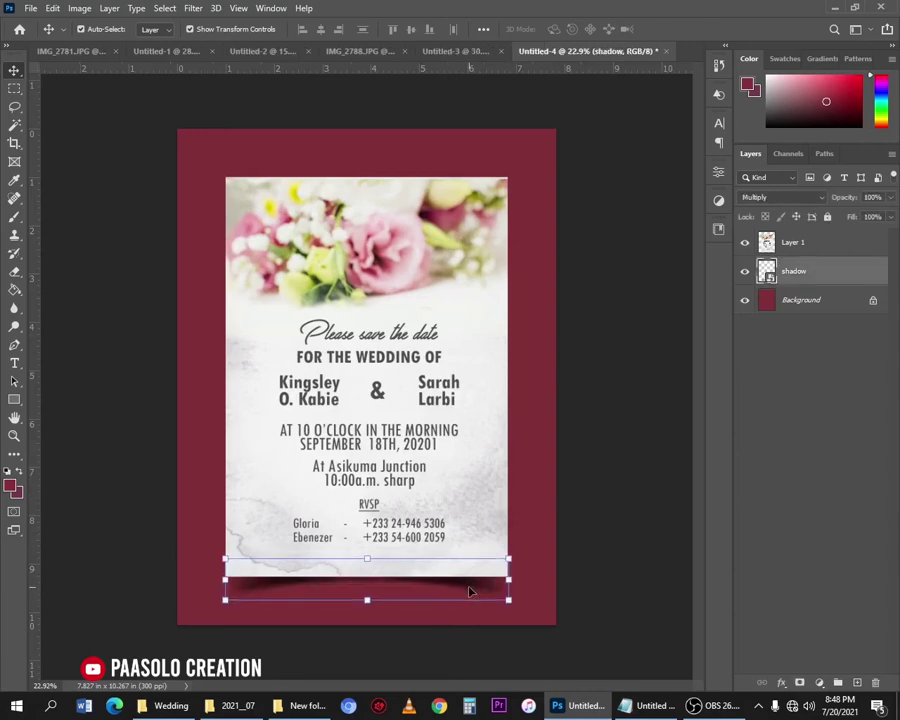
pyautogui.moveTo(470, 592); pyautogui.dragTo(472, 589)
pyautogui.scroll(-4, 583, 458)
pyautogui.click(583, 458)
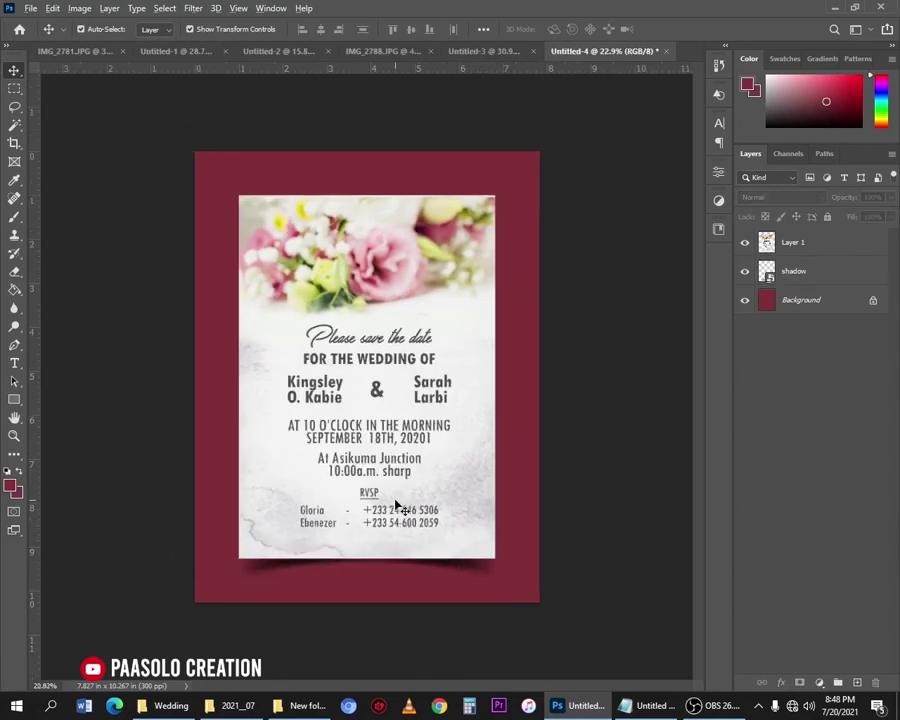
# - Lower the shadow layer's opacity to 61%
pyautogui.scroll(-1, 454, 464)
pyautogui.scroll(2, 452, 463)
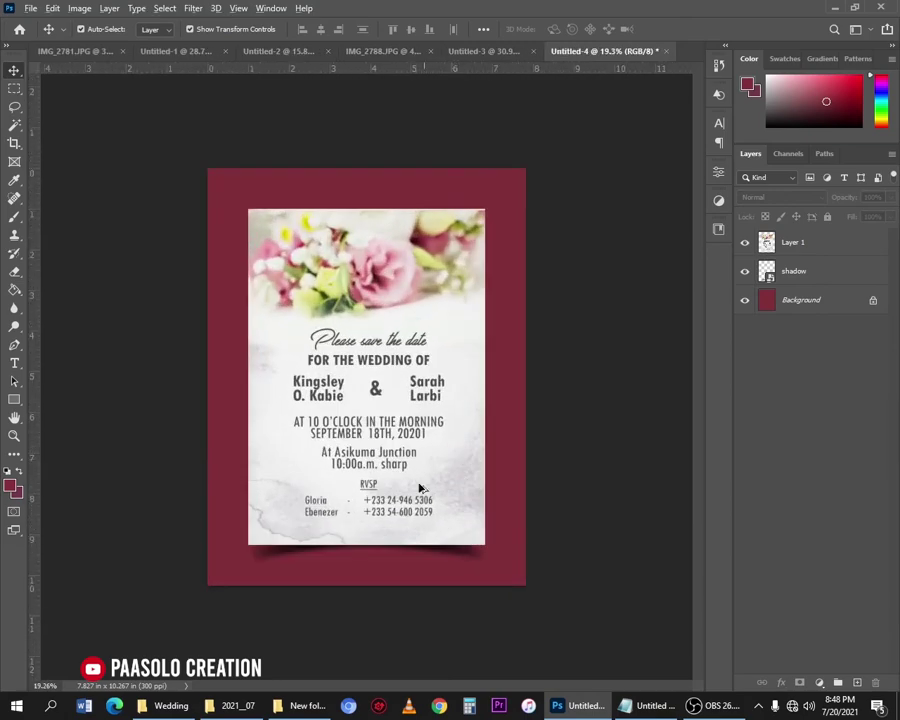
pyautogui.scroll(3, 453, 463)
pyautogui.click(453, 590)
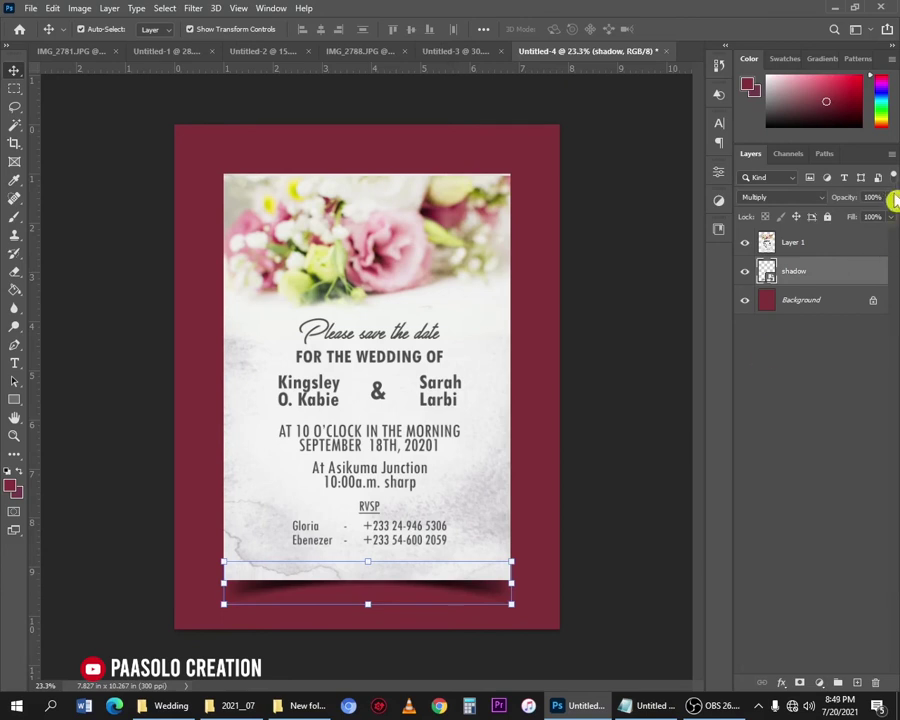
pyautogui.moveTo(853, 203); pyautogui.dragTo(818, 211)
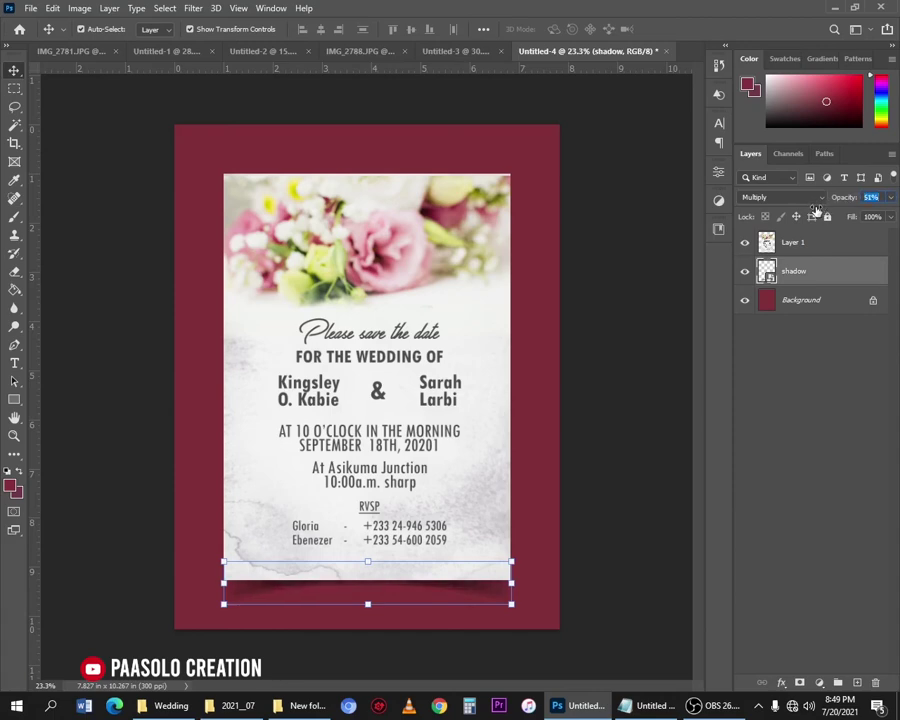
pyautogui.click(587, 374)
pyautogui.scroll(-2, 568, 406)
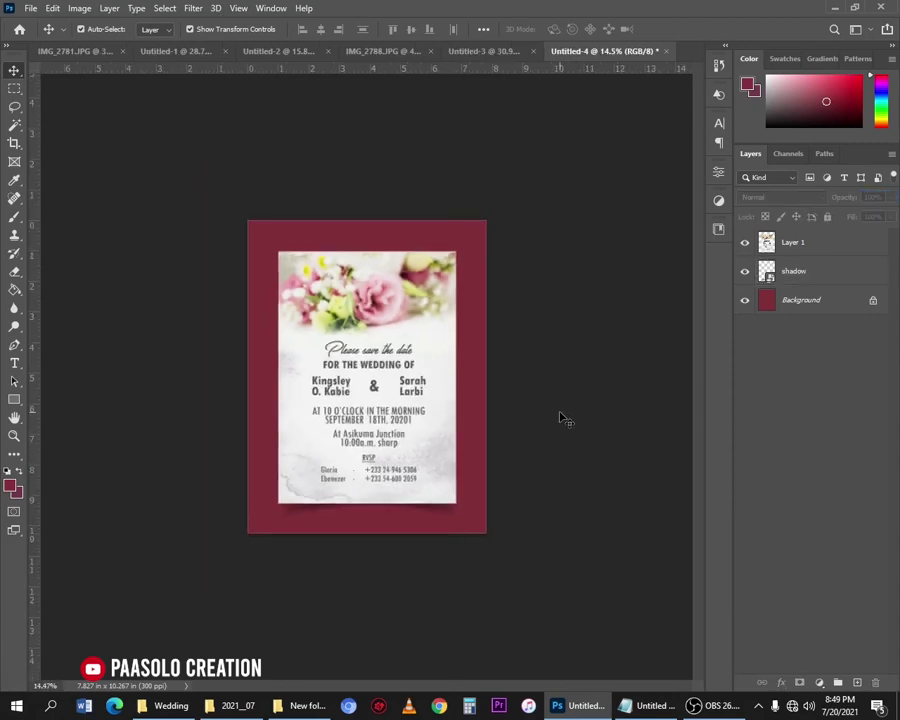
pyautogui.scroll(2, 562, 418)
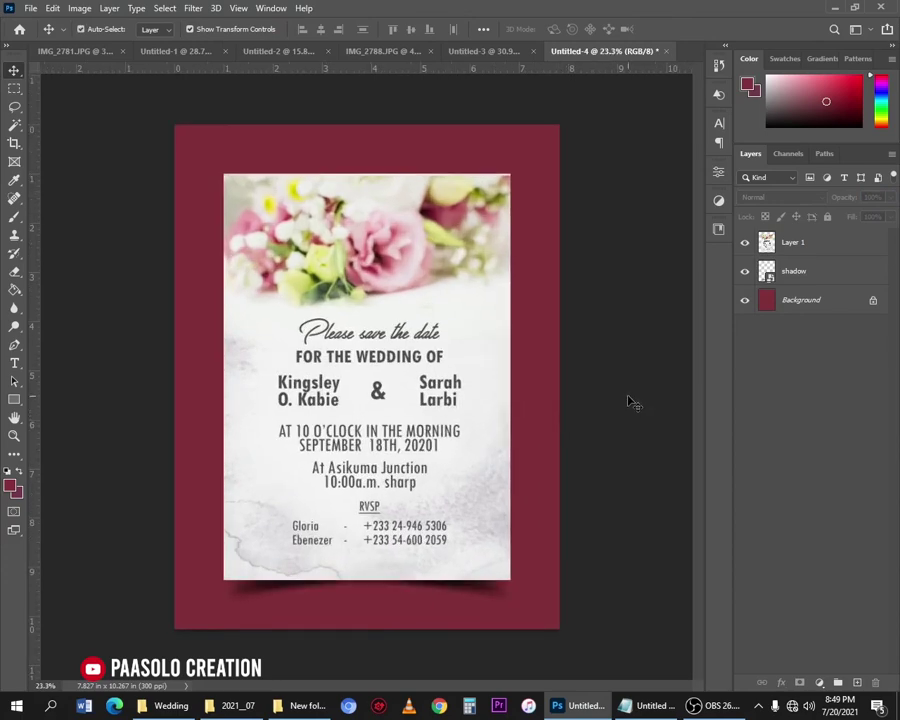
pyautogui.scroll(-1, 560, 432)
pyautogui.scroll(1, 560, 428)
# - Add a white (#ffffff) text layer reading 'wedding' on the maroon border above the card
pyautogui.press('t')
pyautogui.click(257, 151)
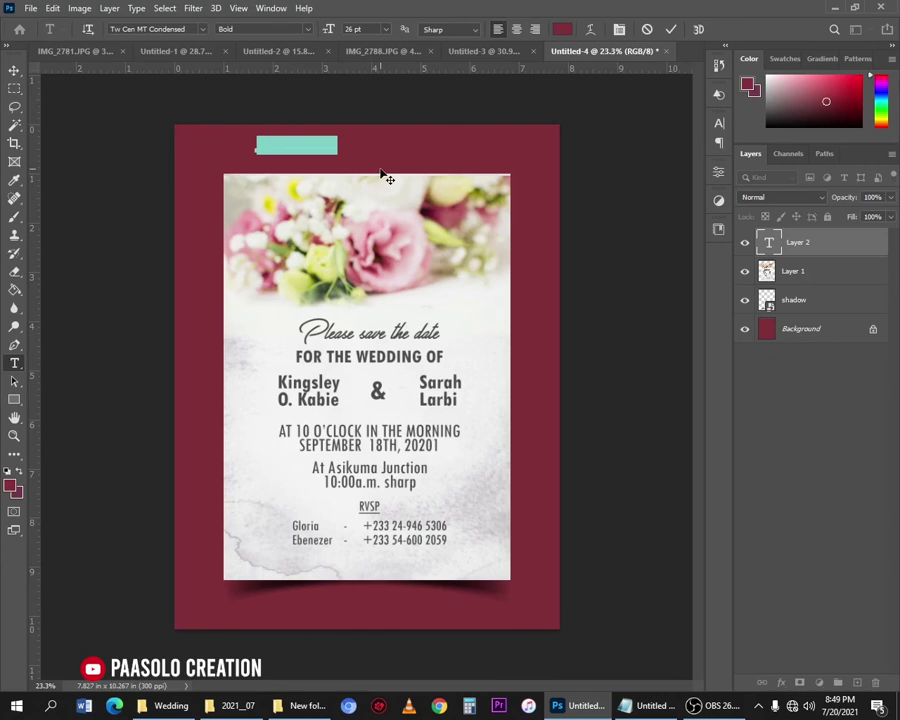
pyautogui.press('BackSpace')
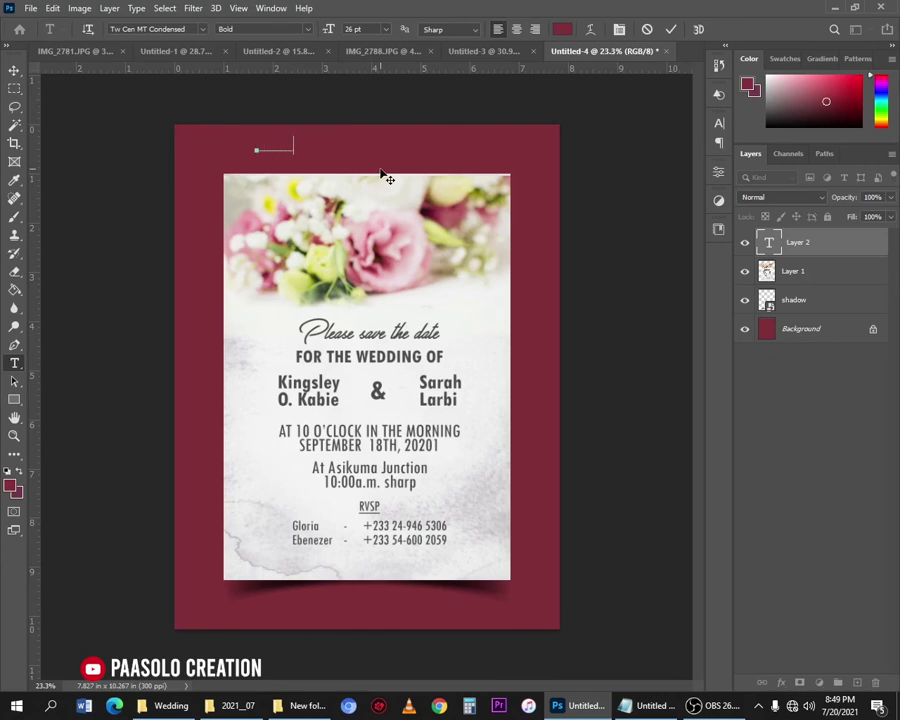
pyautogui.hotkey('ctrl', 'a')
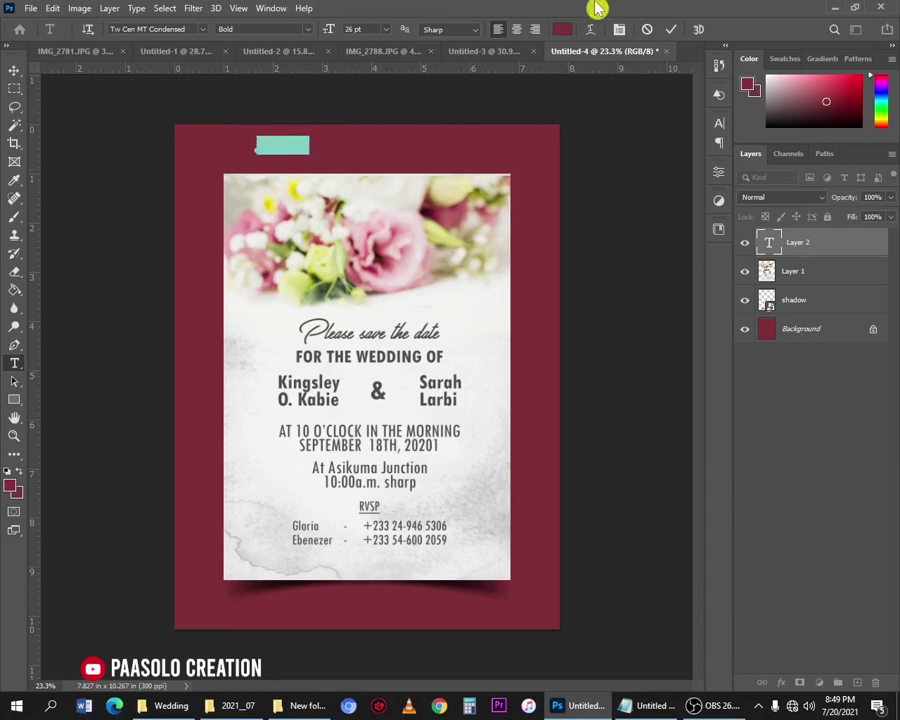
pyautogui.click(562, 29)
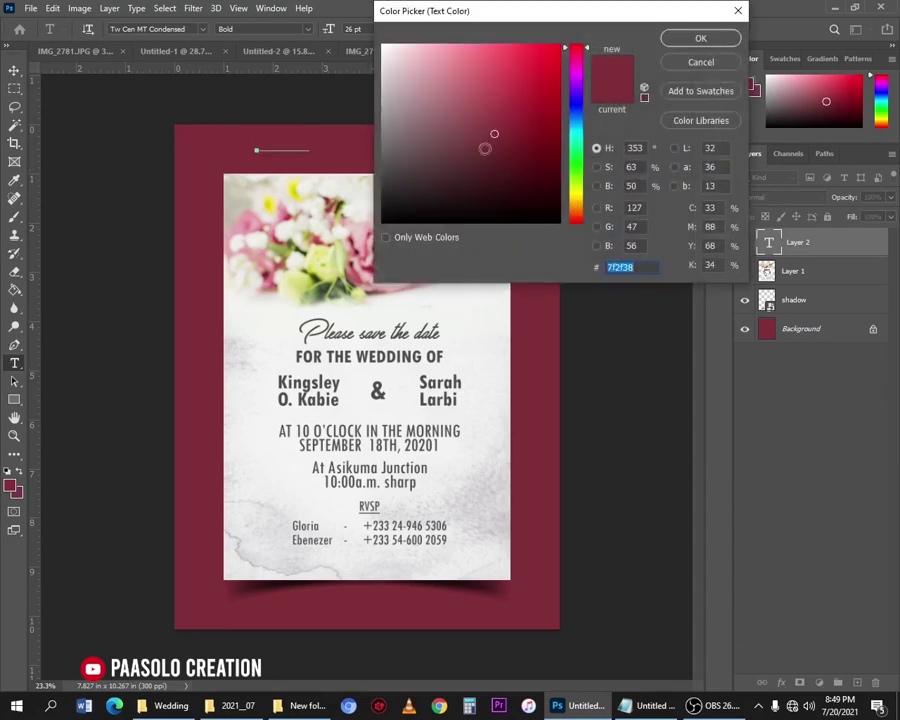
pyautogui.write('ffffff')
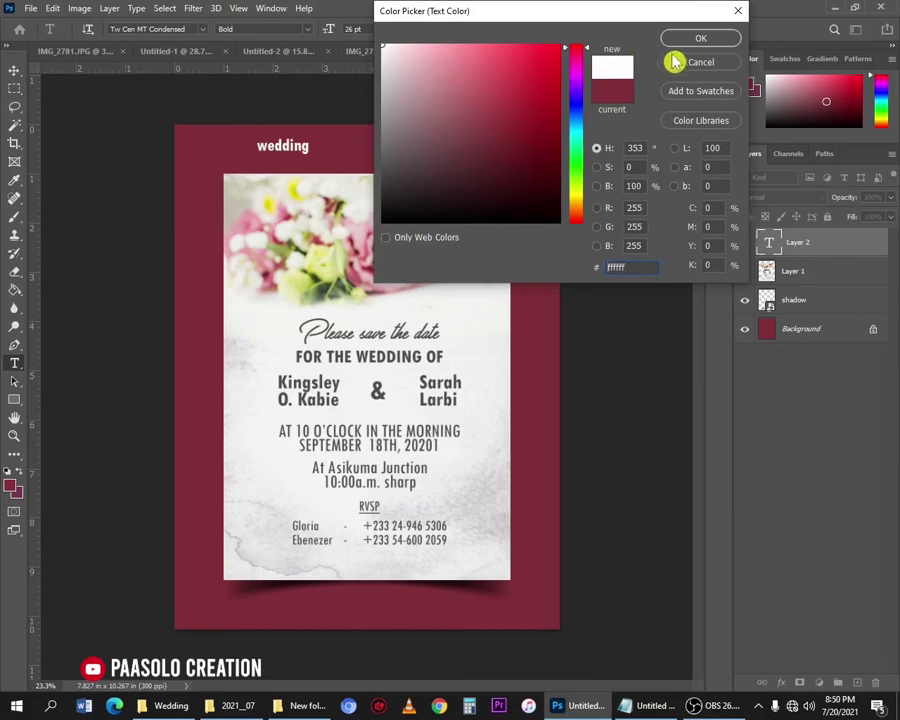
pyautogui.click(697, 40)
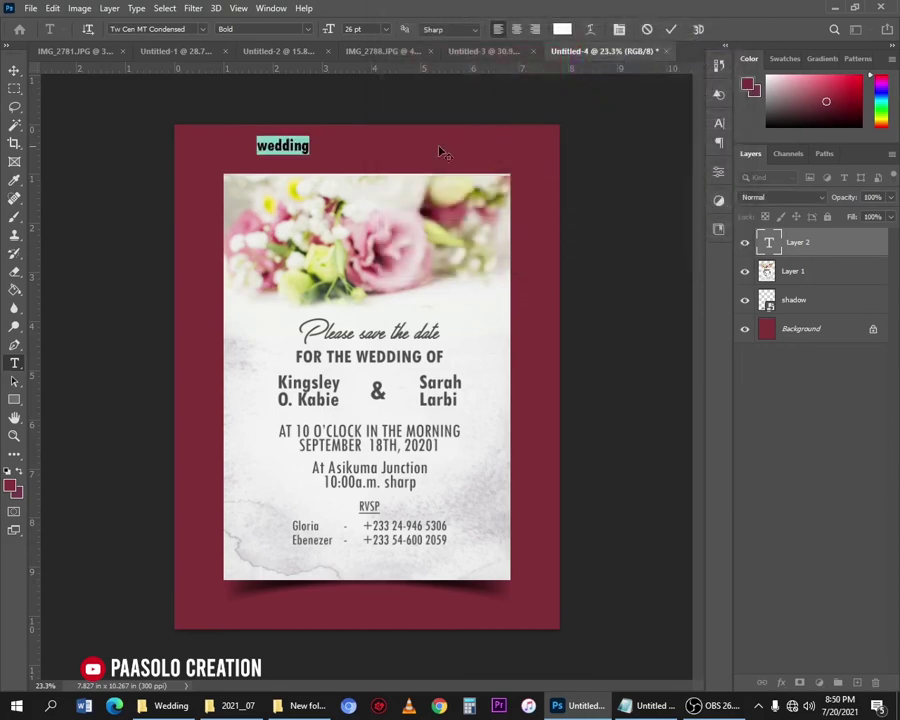
pyautogui.click(670, 29)
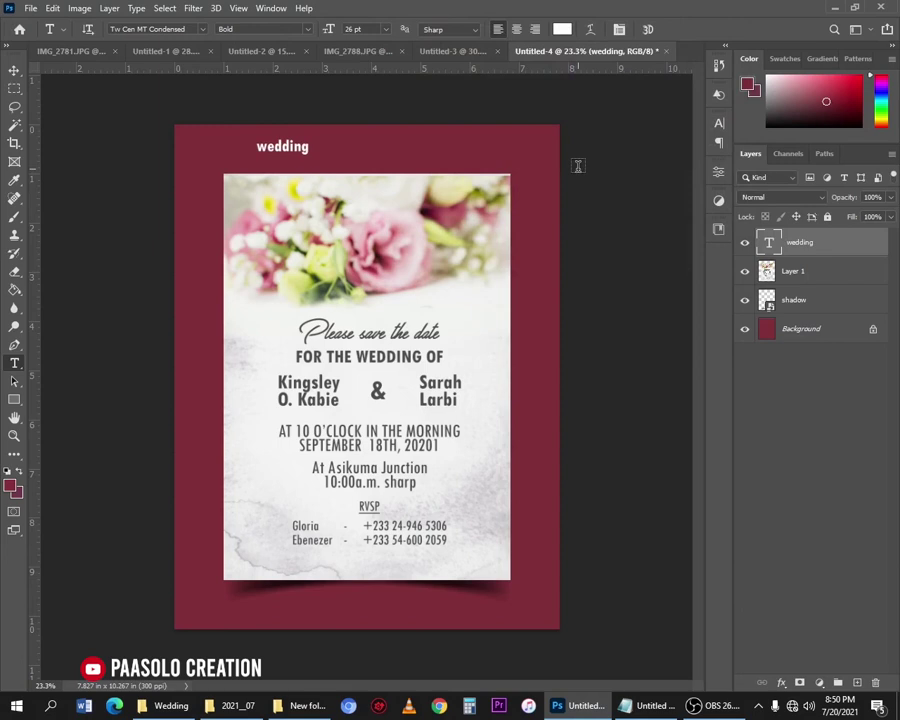
# - Save the framed card as wedding 1.psd with compatibility options accepted, then bring back Untitled-3
pyautogui.press('v')
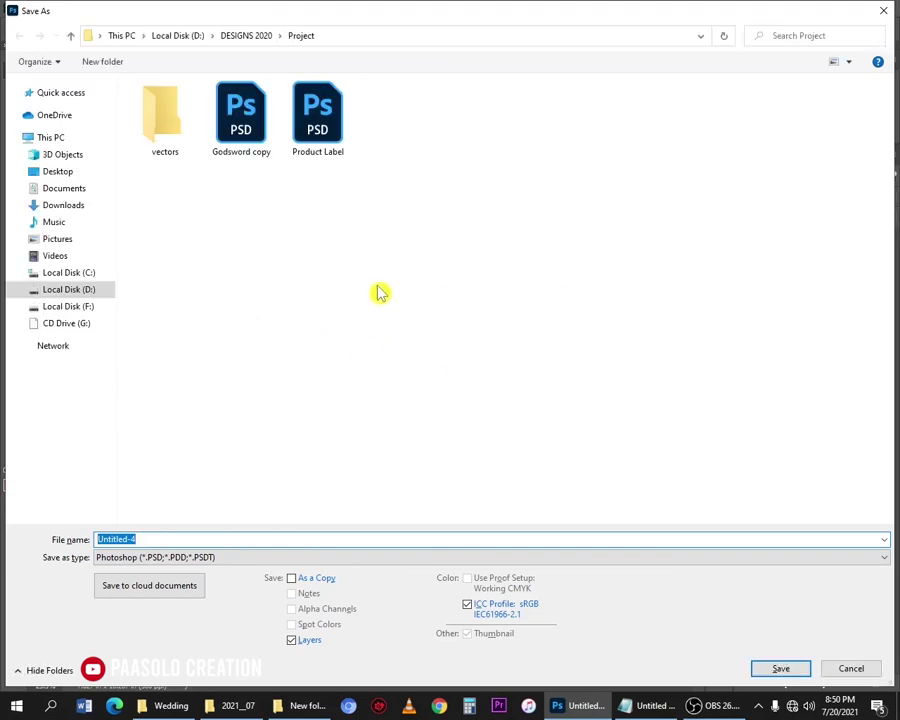
pyautogui.press('Return')
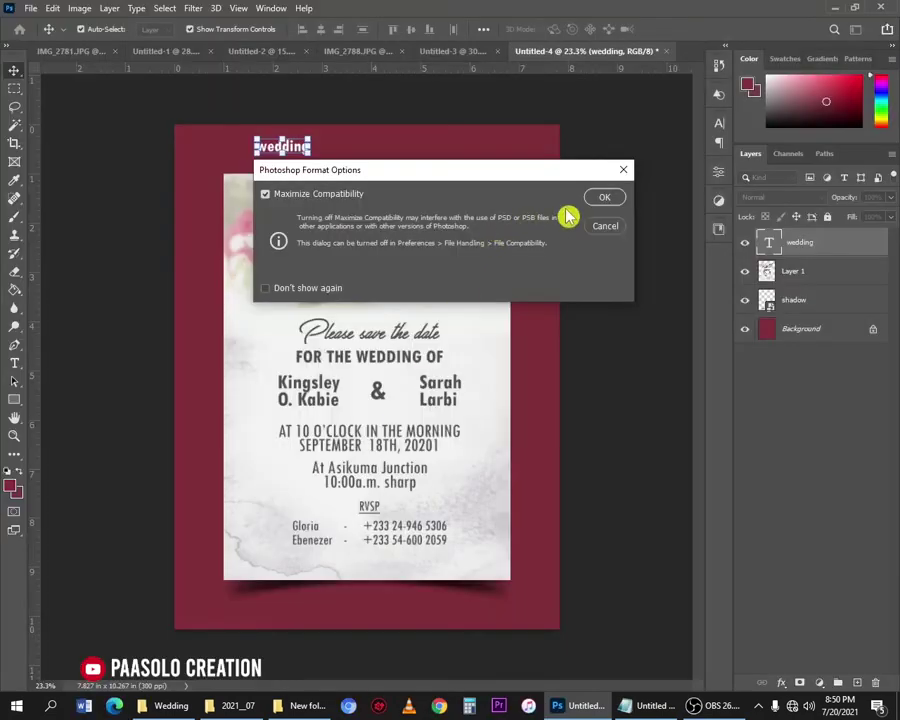
pyautogui.click(605, 199)
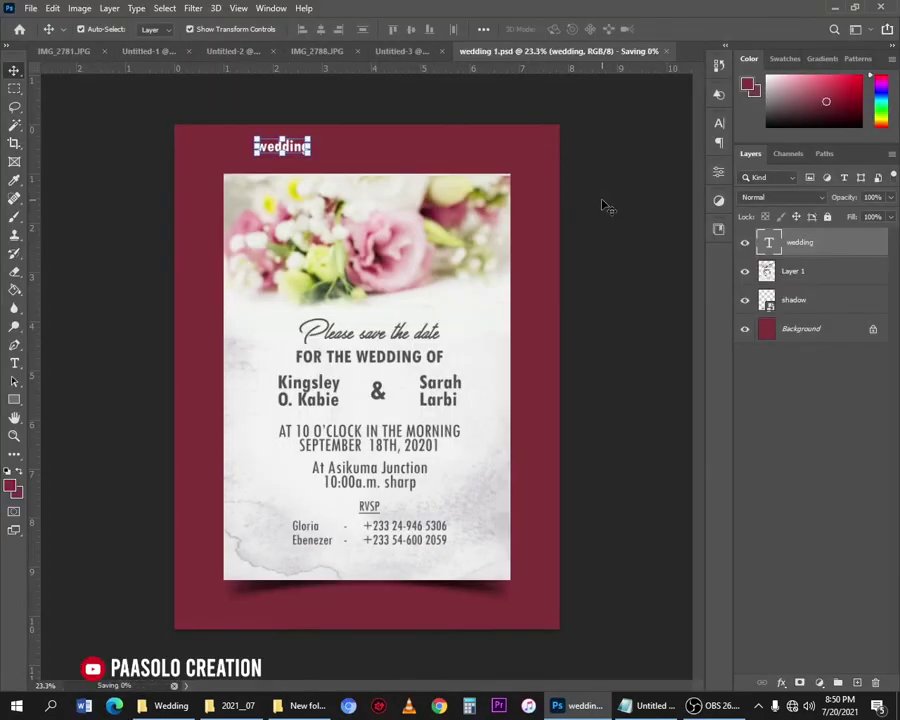
pyautogui.click(426, 51)
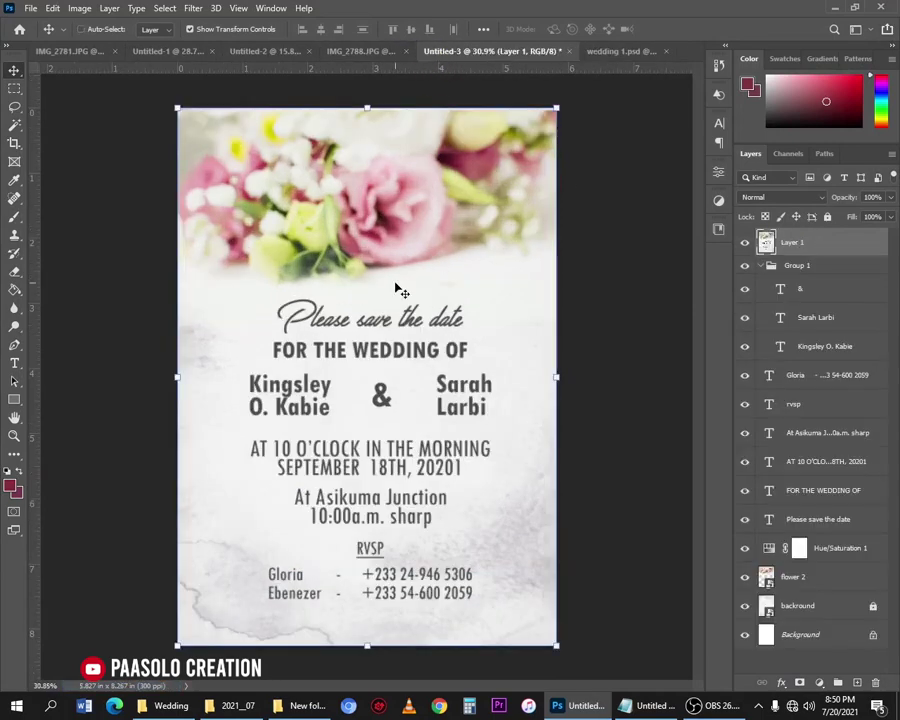
# - Save the Untitled-3 invitation as 'wedding main' in PSD format, then return to wedding 1.psd
pyautogui.hotkey('ctrl', 's')
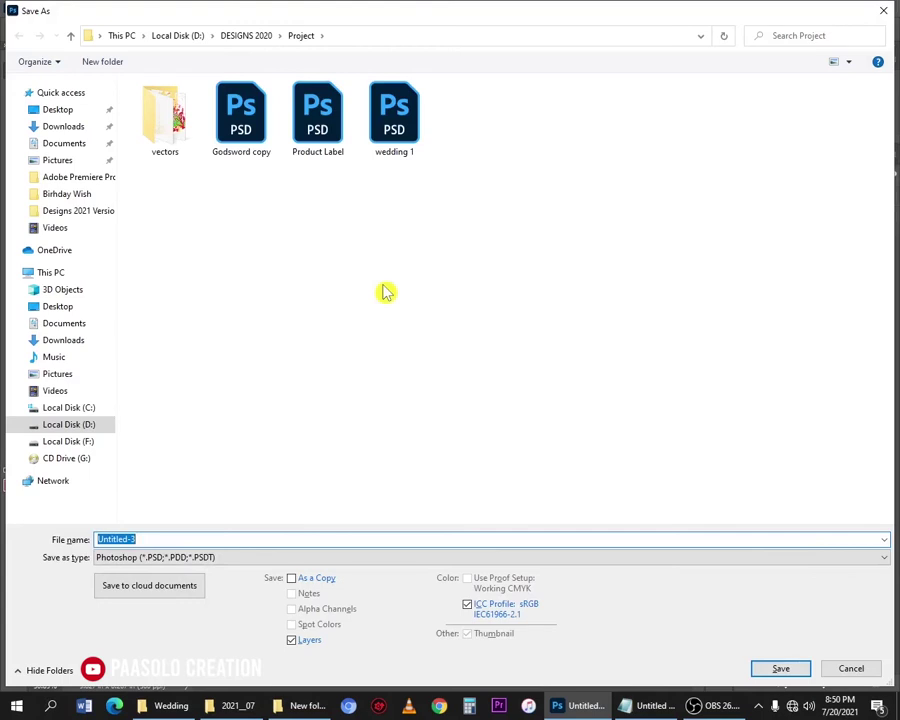
pyautogui.write('wedd')
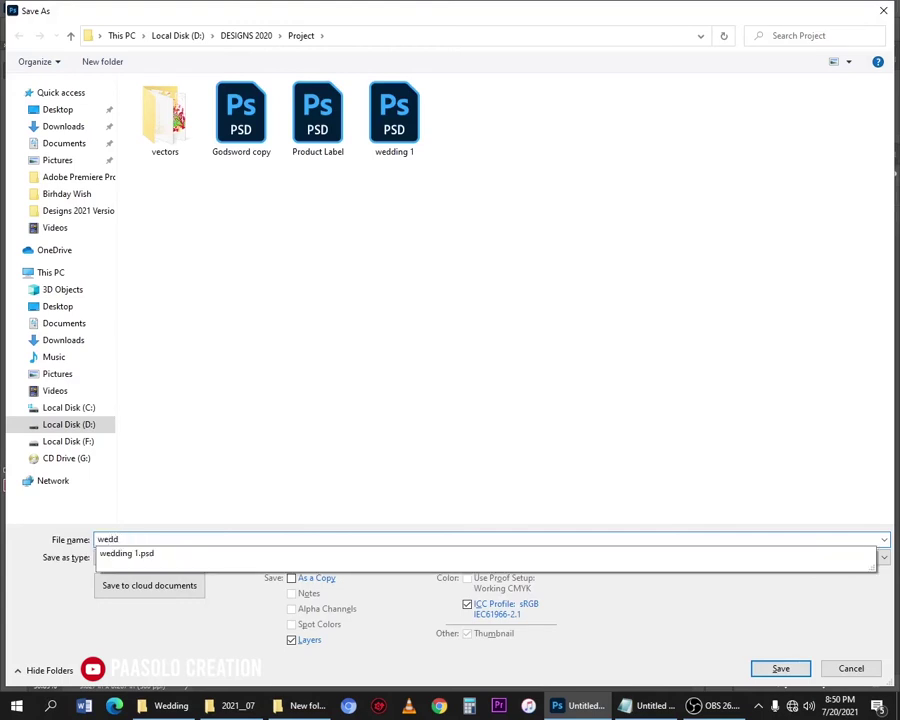
pyautogui.write('ing main')
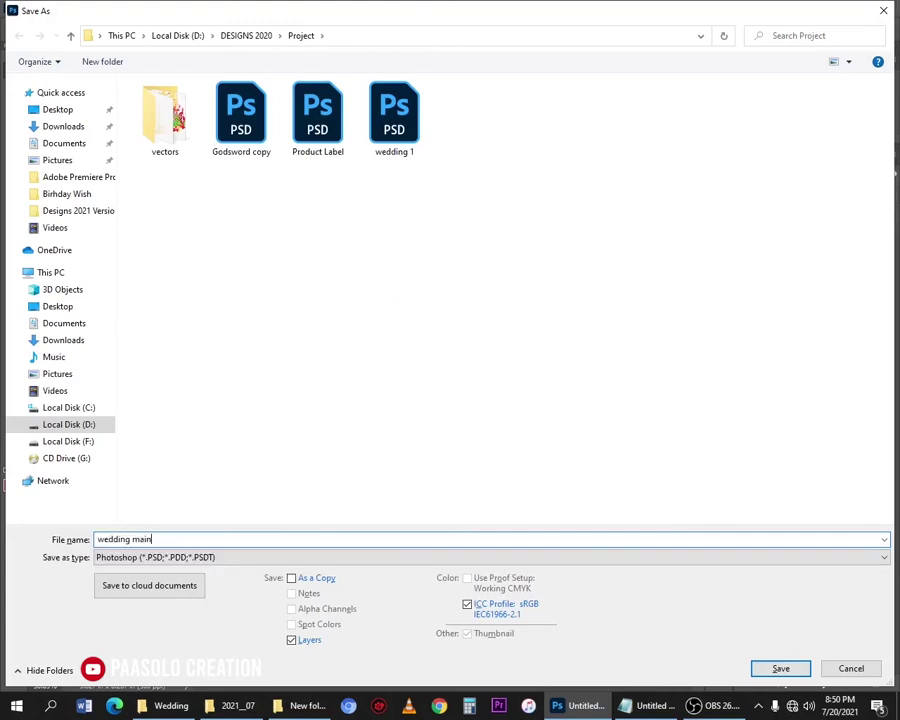
pyautogui.press('Return')
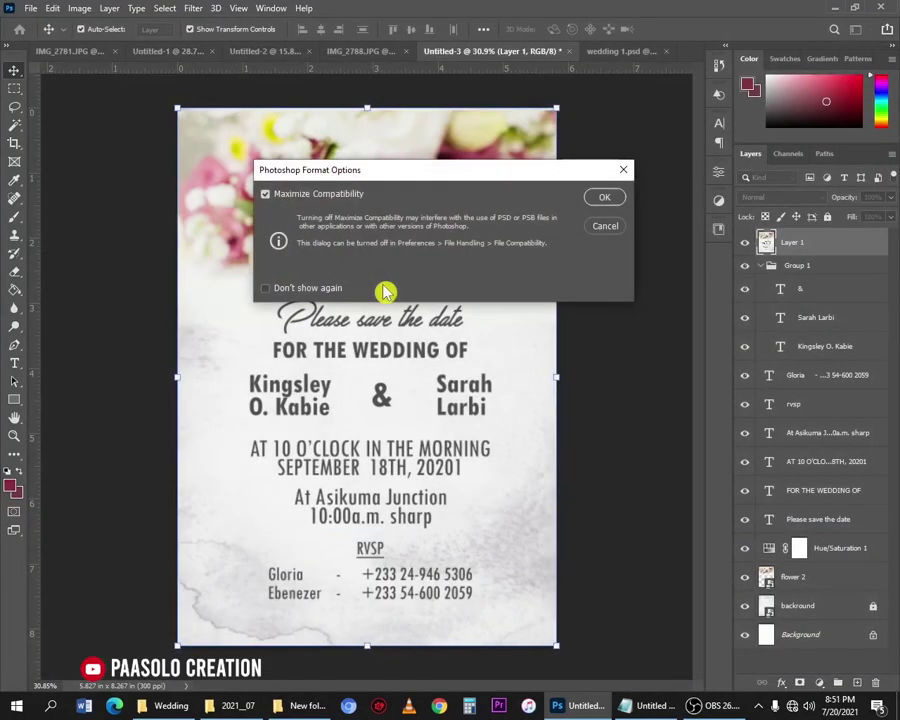
pyautogui.press('Return')
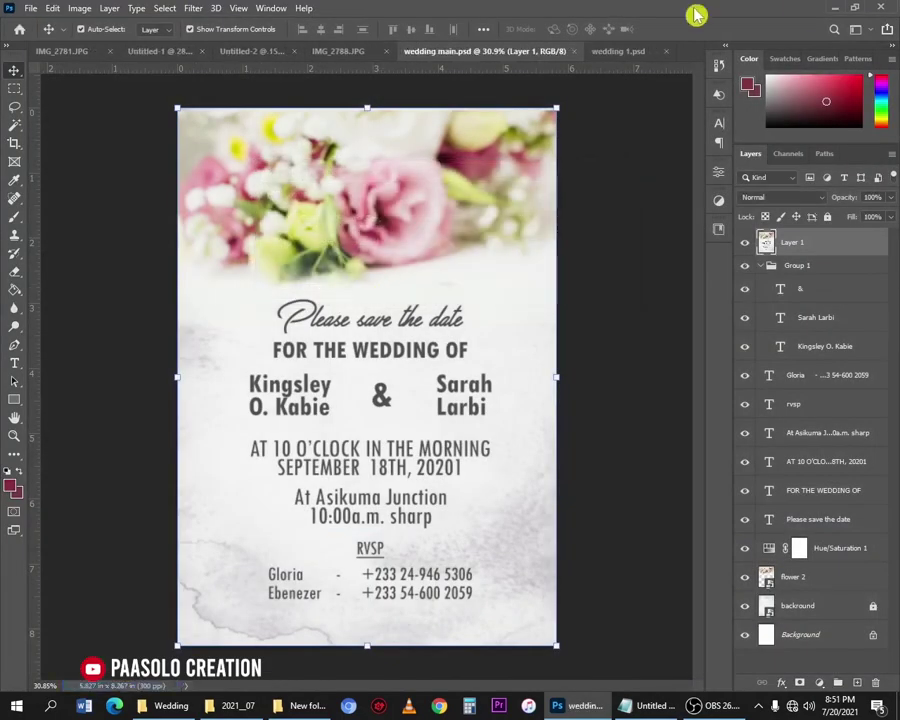
pyautogui.click(620, 51)
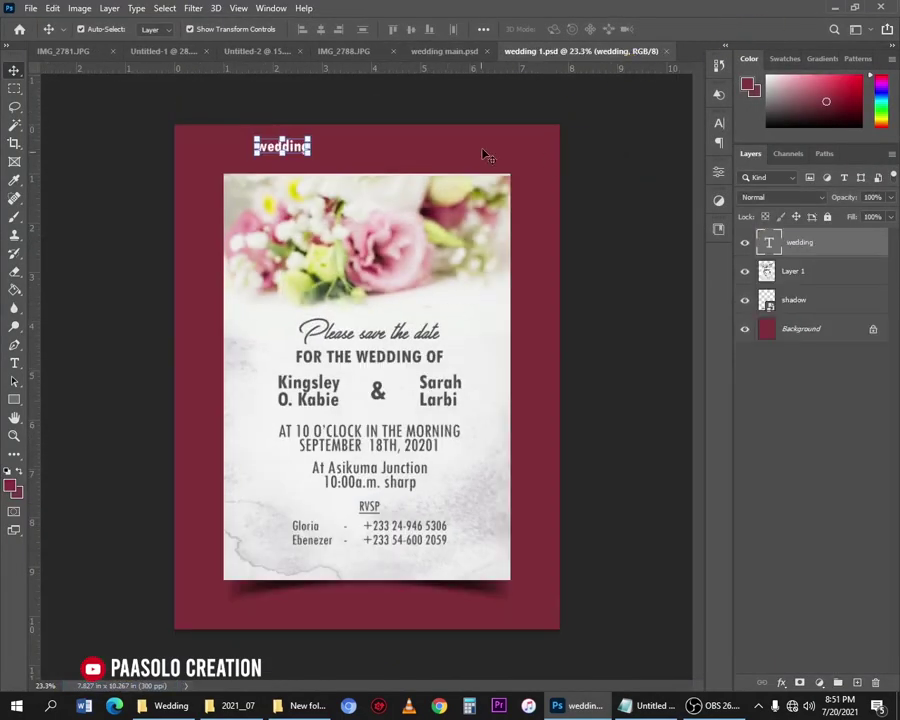
# - Save a JPEG copy of wedding 1, accepting the default JPEG quality options
pyautogui.hotkey('ctrl', 'shift', 's')
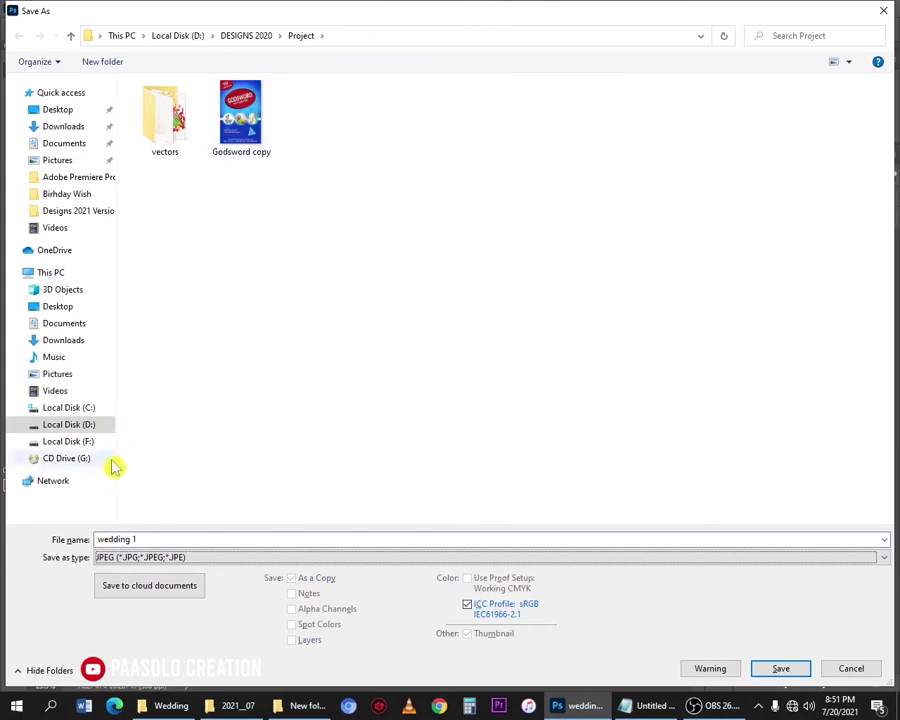
pyautogui.click(108, 561)
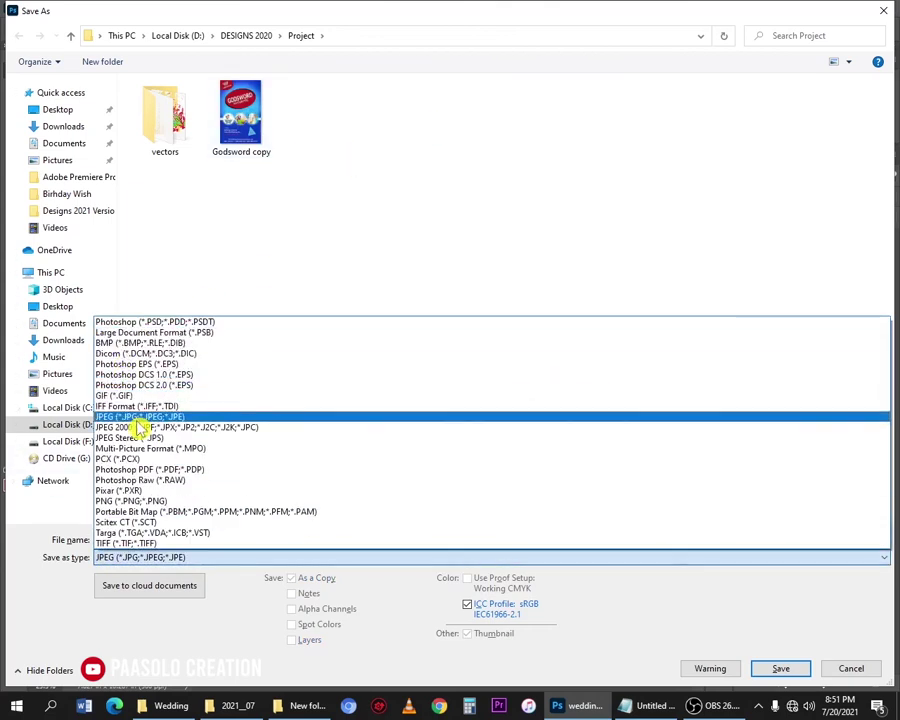
pyautogui.click(140, 416)
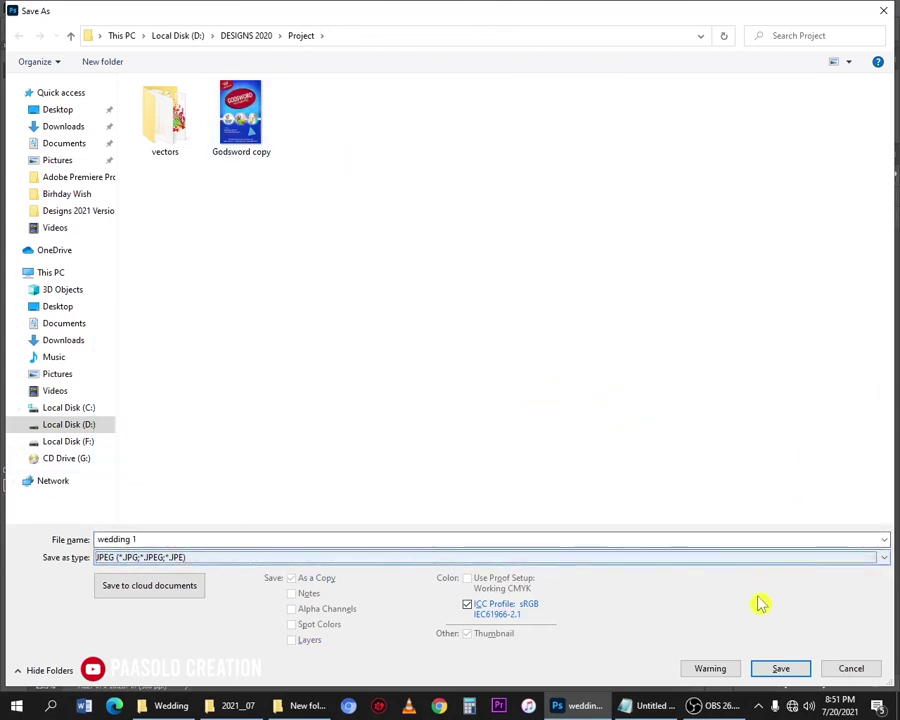
pyautogui.click(778, 667)
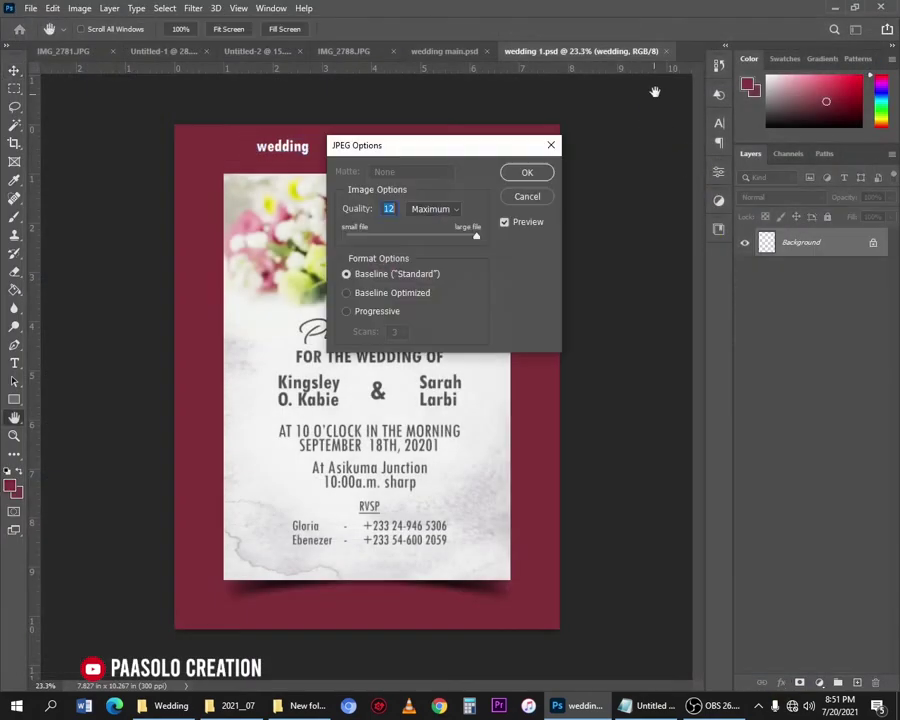
pyautogui.press('Return')
# - Switch to wedding main and start a File > Save As with JPEG chosen as the format
pyautogui.click(462, 54)
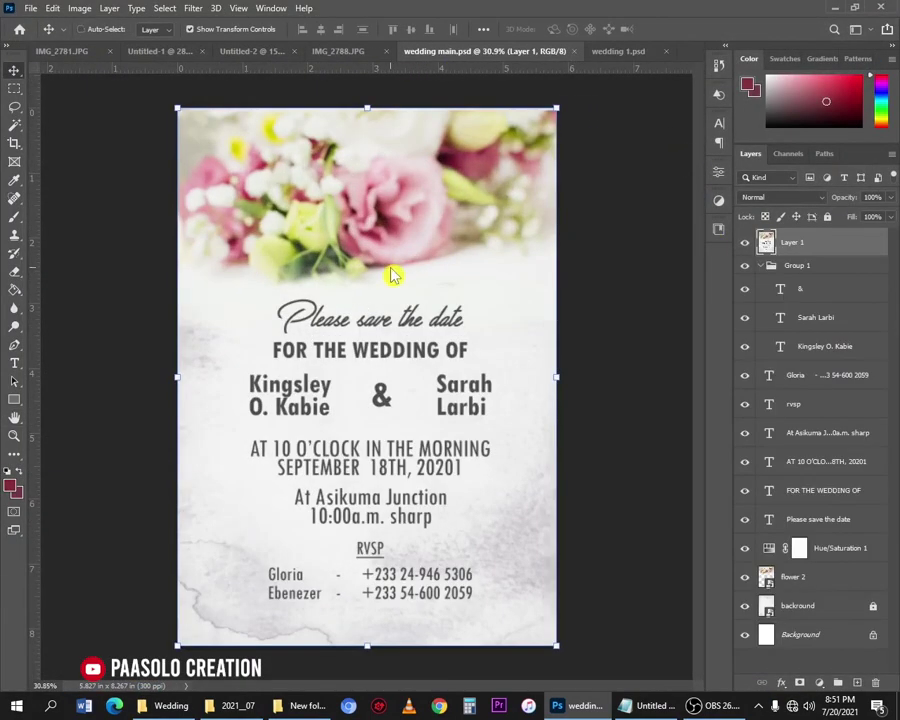
pyautogui.hotkey('ctrl', 'shift', 's')
pyautogui.click(855, 668)
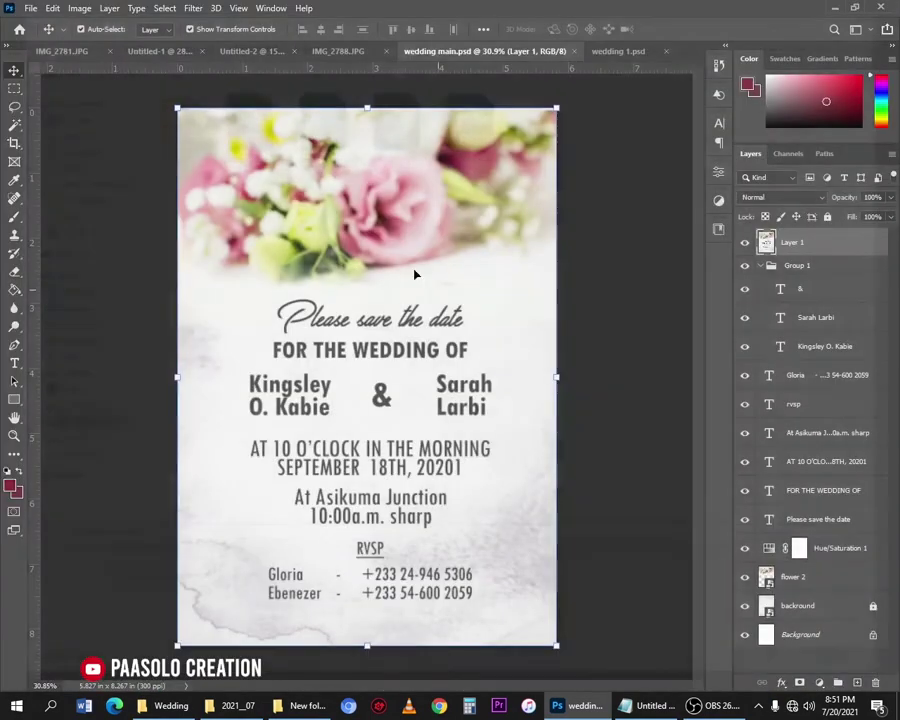
pyautogui.click(36, 10)
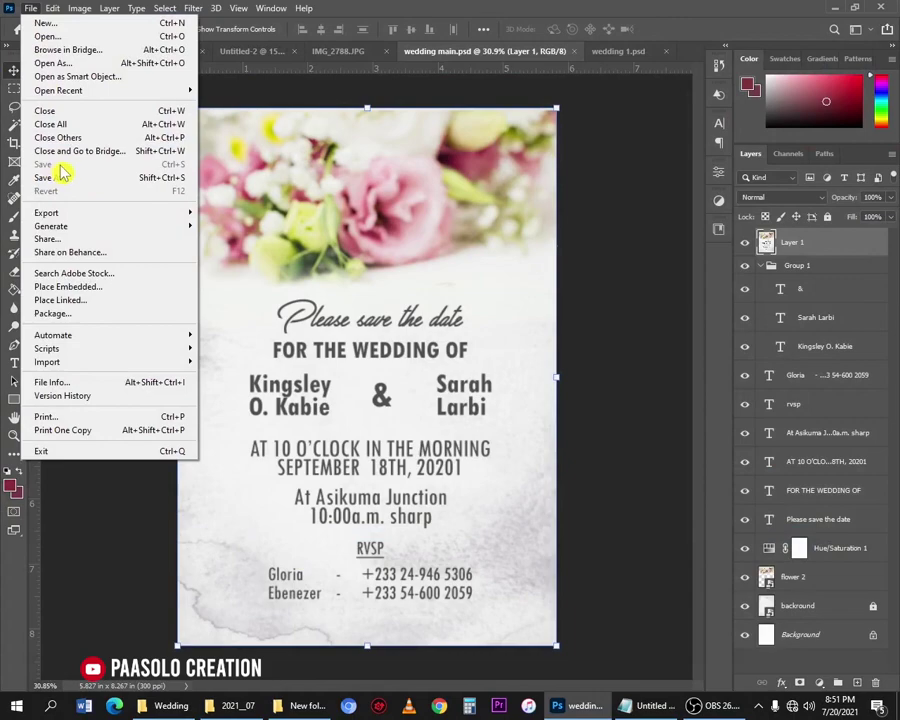
pyautogui.click(107, 180)
pyautogui.click(160, 557)
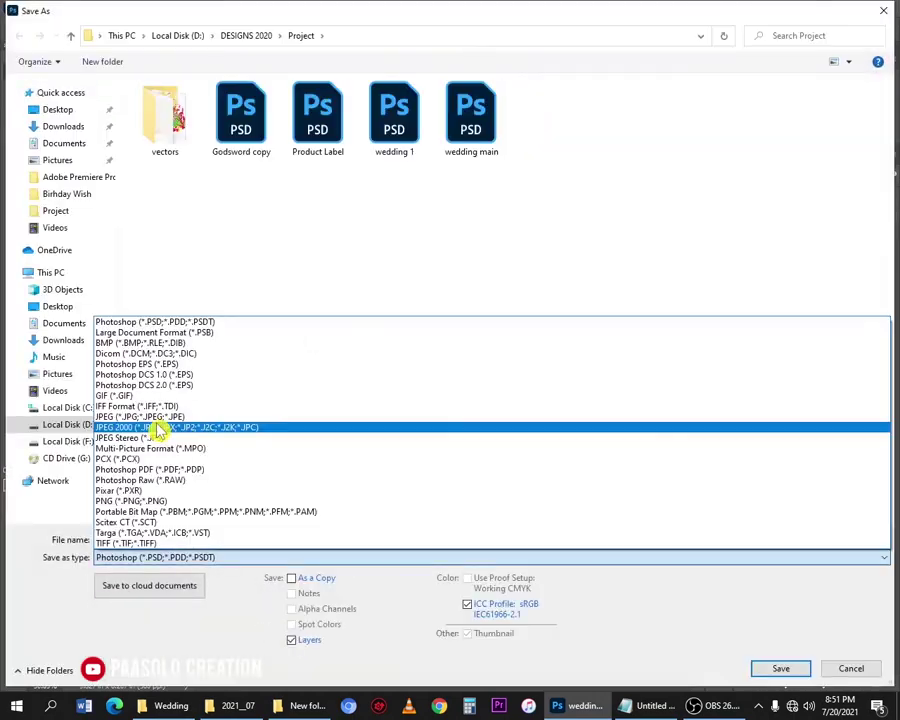
pyautogui.click(162, 426)
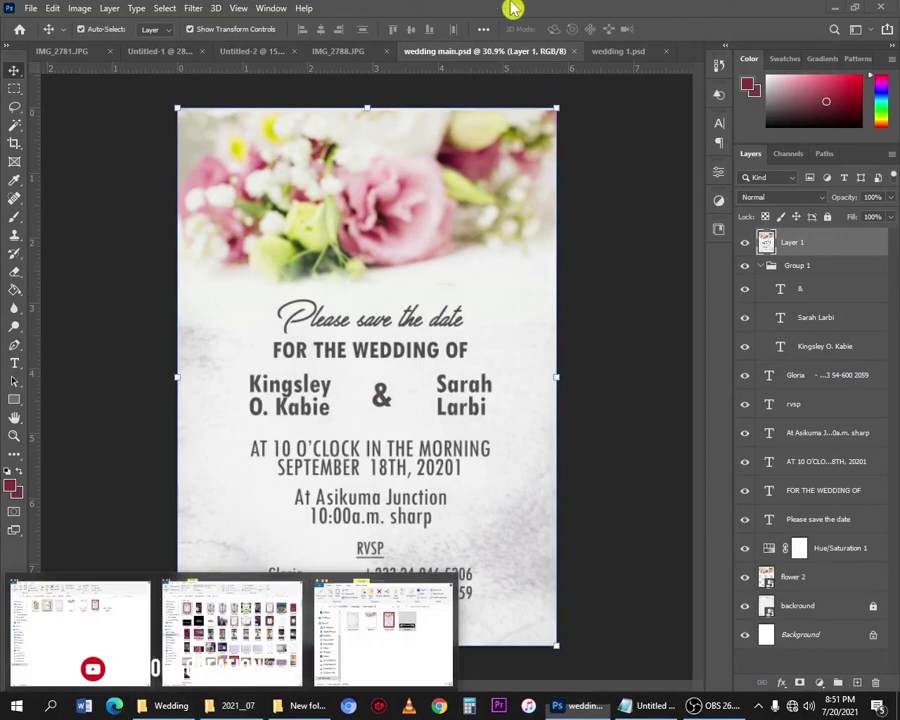
# - Open the folder containing wedding main in File Explorer and maximize the window
pyautogui.click(383, 630)
pyautogui.rightClick(460, 460)
pyautogui.click(536, 660)
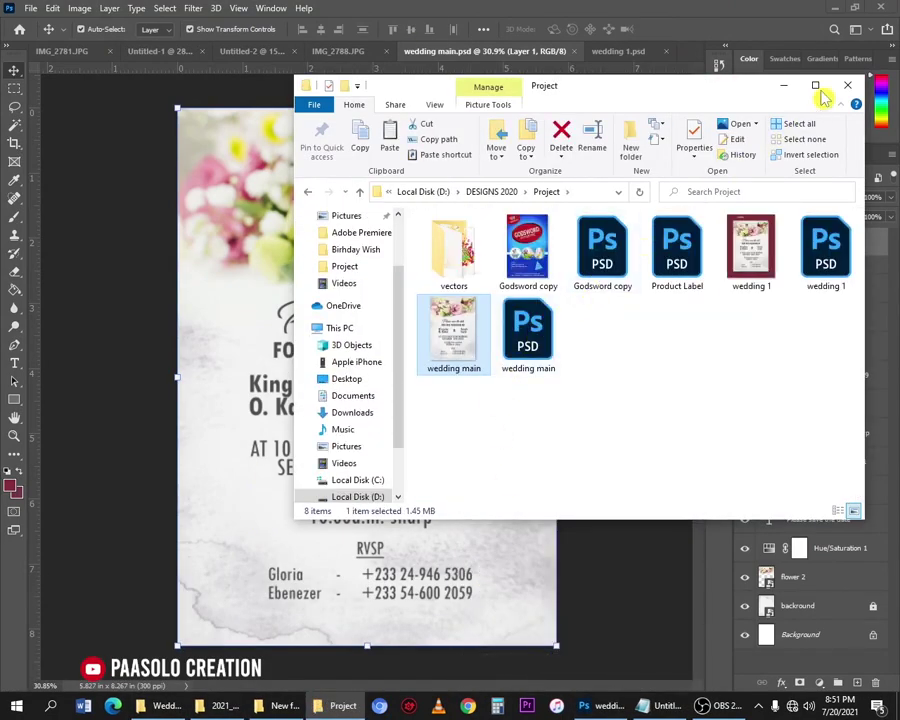
pyautogui.click(817, 86)
# - Select the four wedding PSD and JPEG files together and bring up their context menu
pyautogui.click(478, 172)
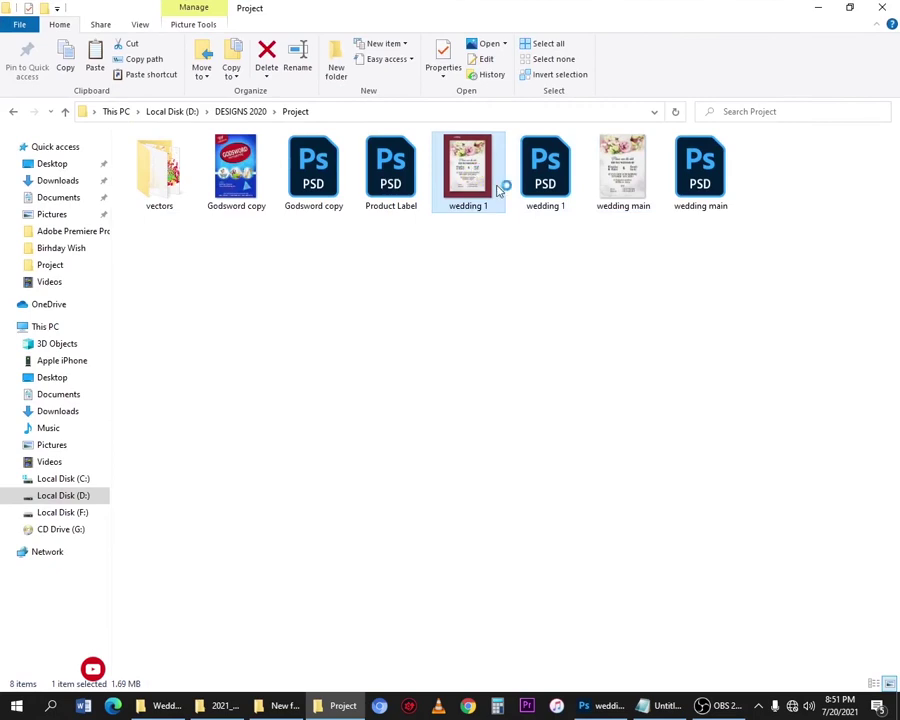
pyautogui.rightClick(530, 312)
pyautogui.click(497, 254)
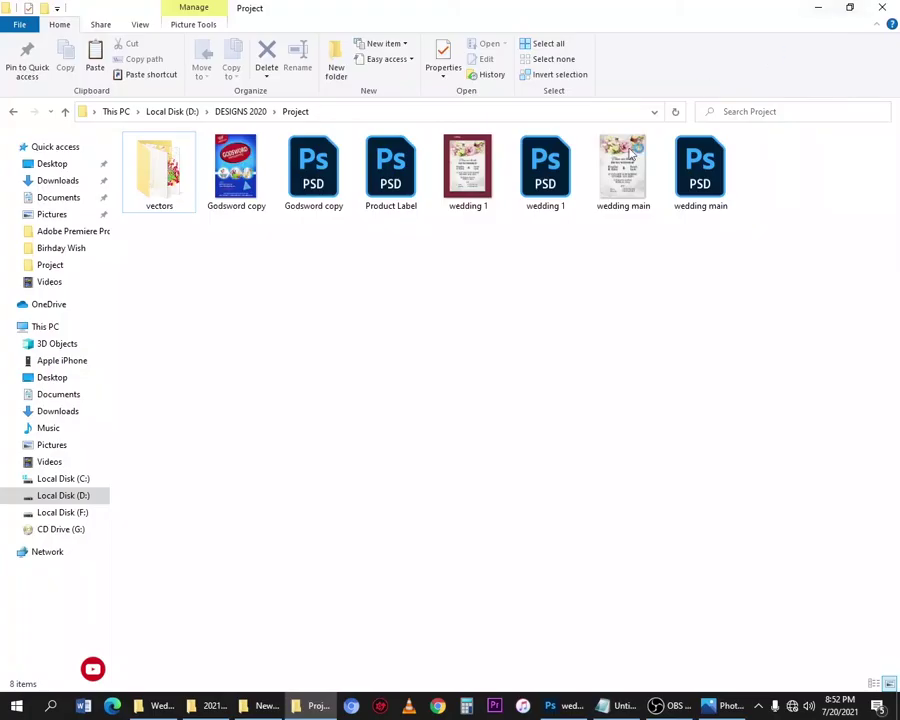
pyautogui.moveTo(482, 196); pyautogui.dragTo(690, 200)
pyautogui.rightClick(692, 205)
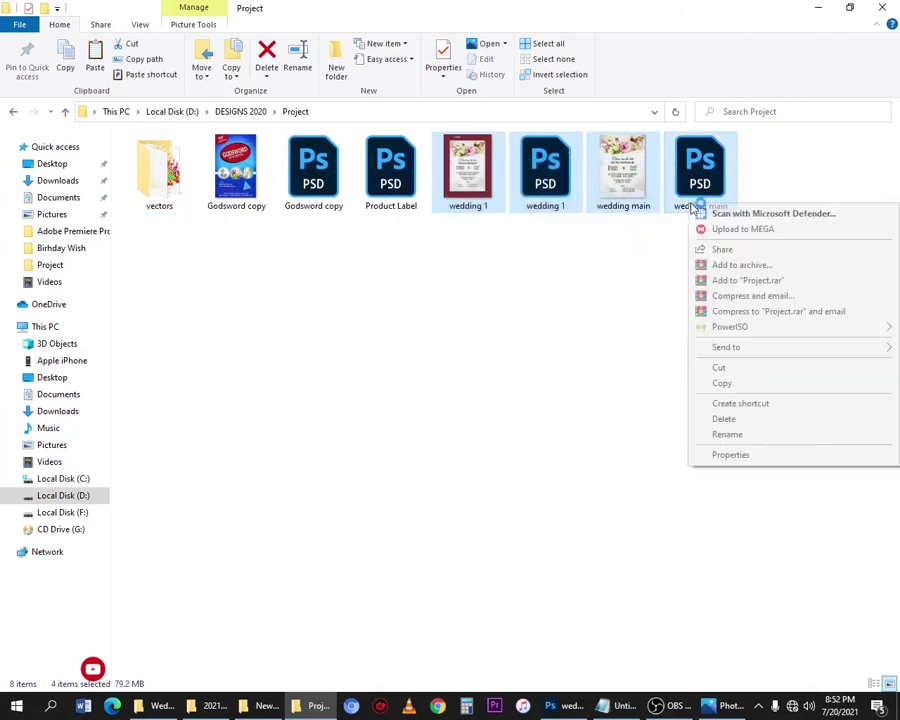
# - Pack the four selected files into Project.rar with a password and encrypted file names
pyautogui.click(746, 264)
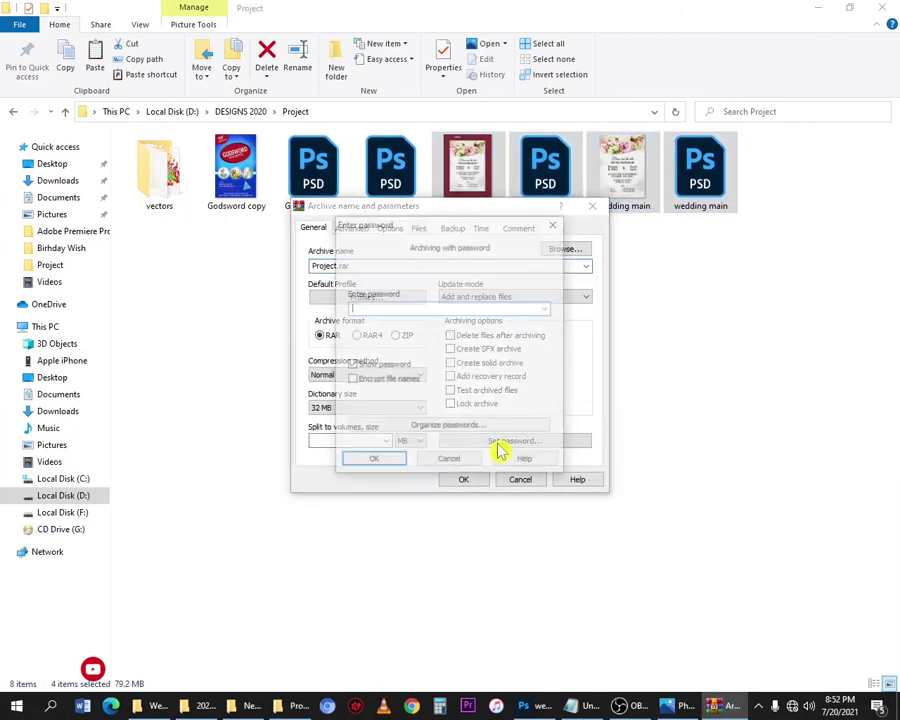
pyautogui.click(498, 443)
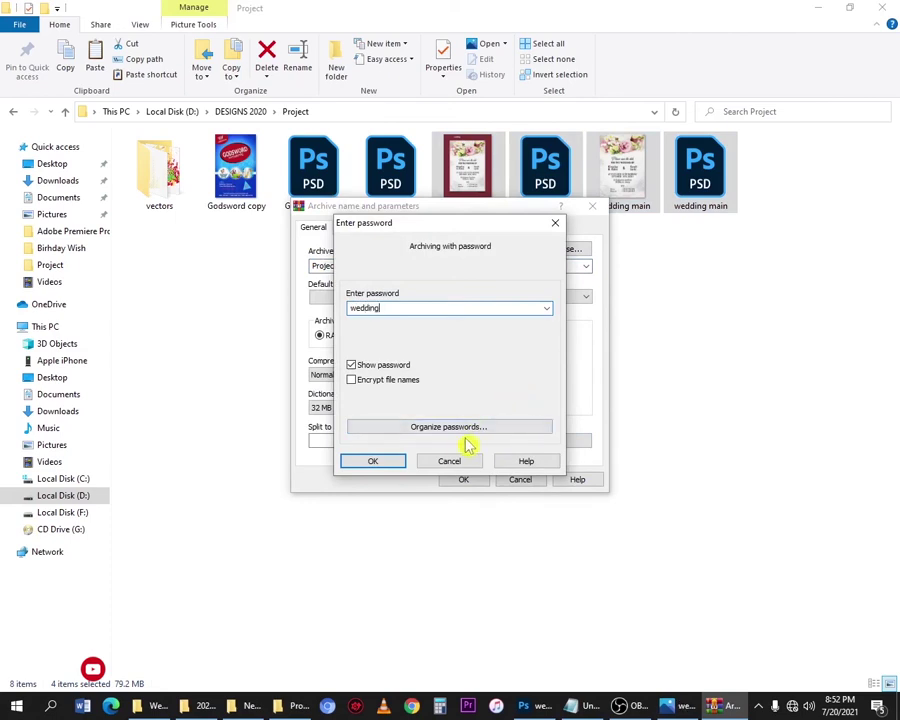
pyautogui.click(398, 384)
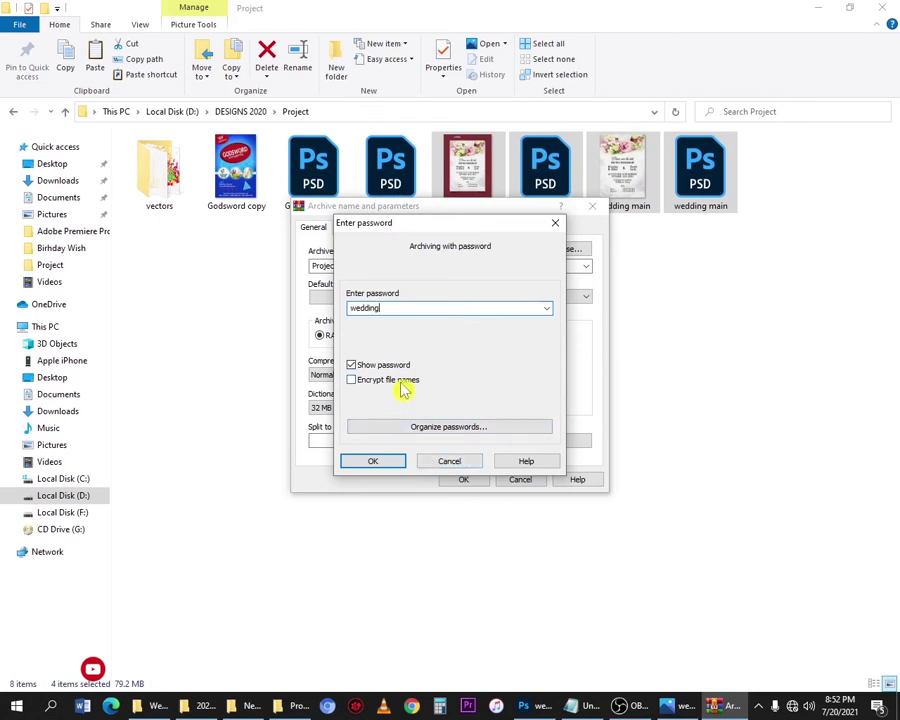
pyautogui.click(392, 464)
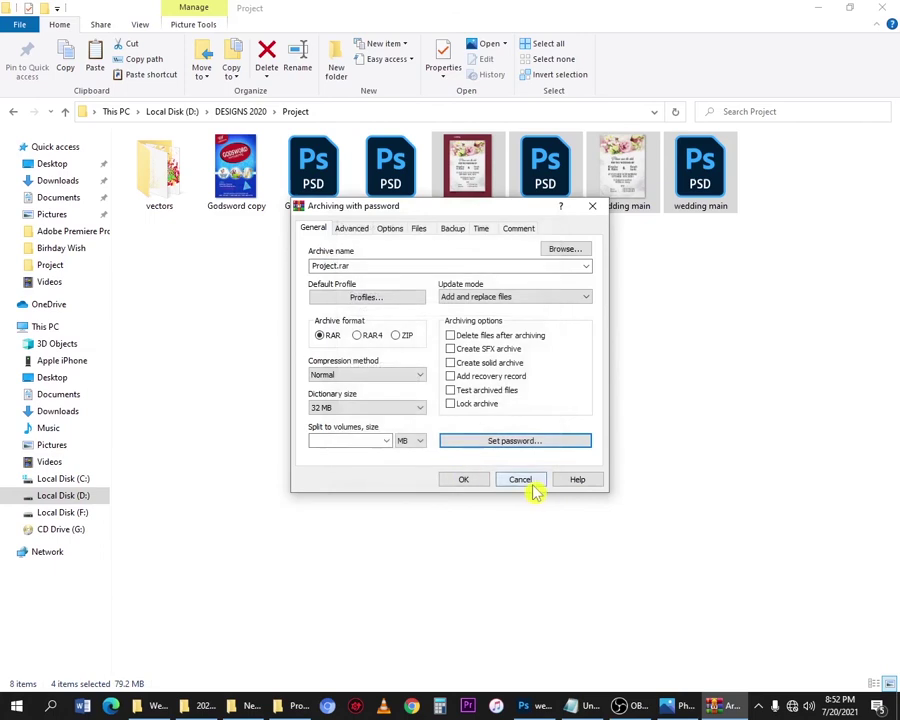
pyautogui.click(461, 484)
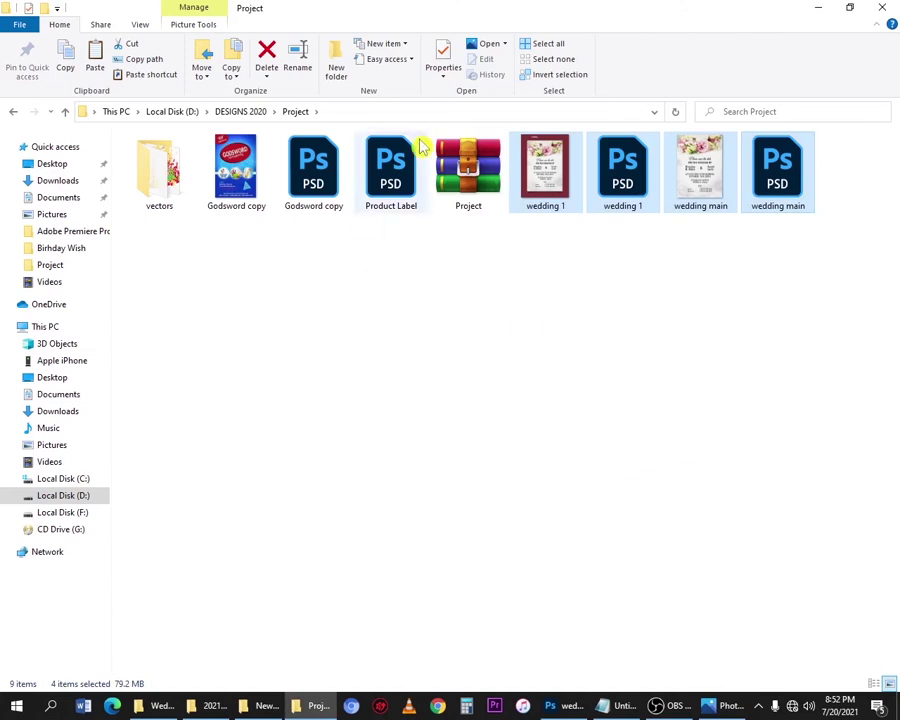
# - Open Project.rar by entering its archive password, then dismiss the WinRAR notifier
pyautogui.click(490, 180)
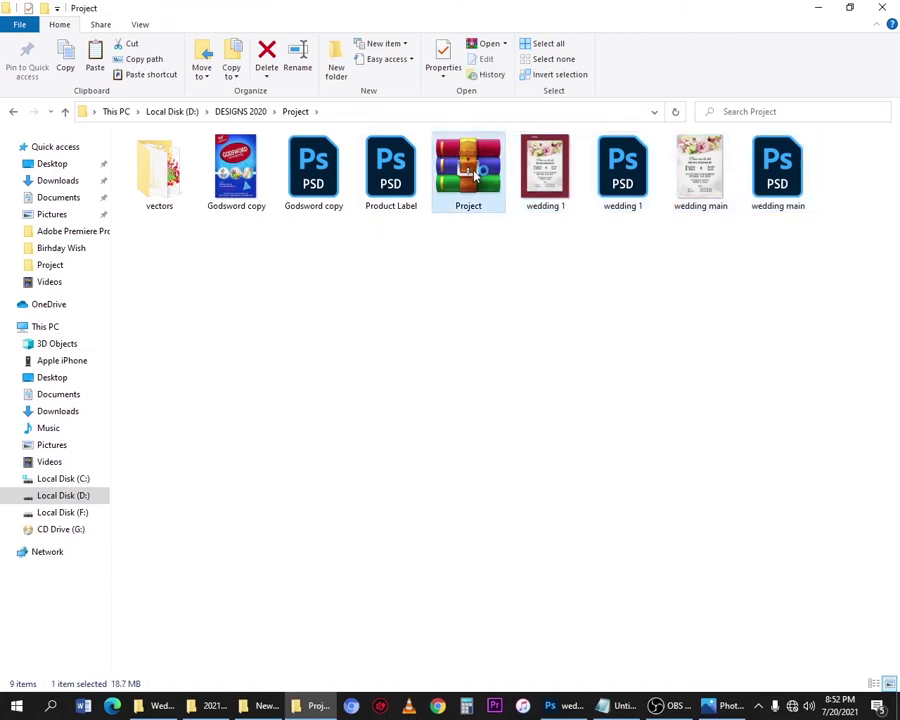
pyautogui.doubleClick(478, 196)
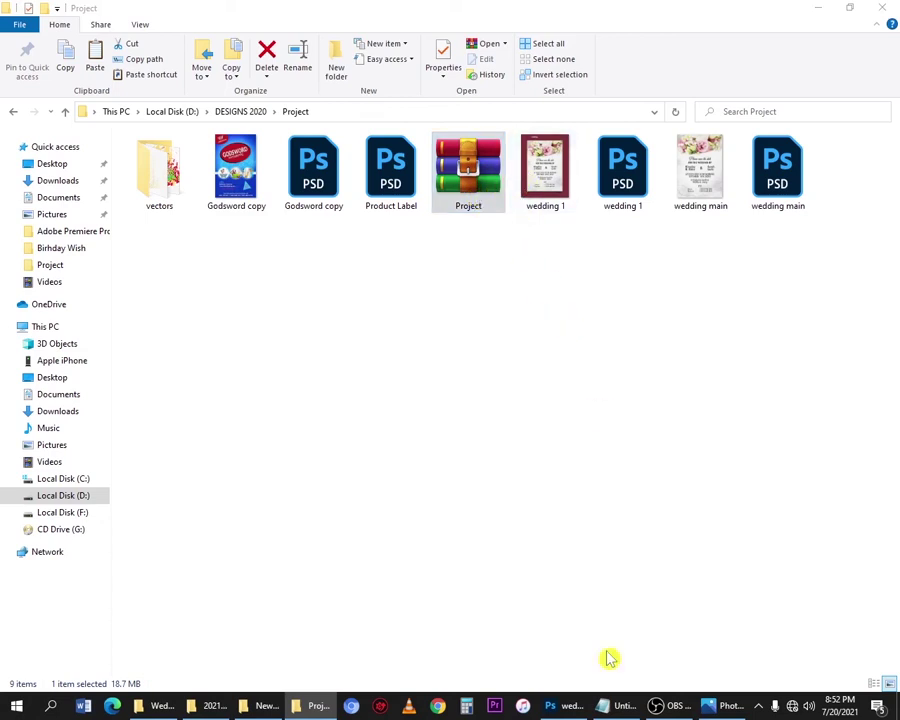
pyautogui.doubleClick(490, 181)
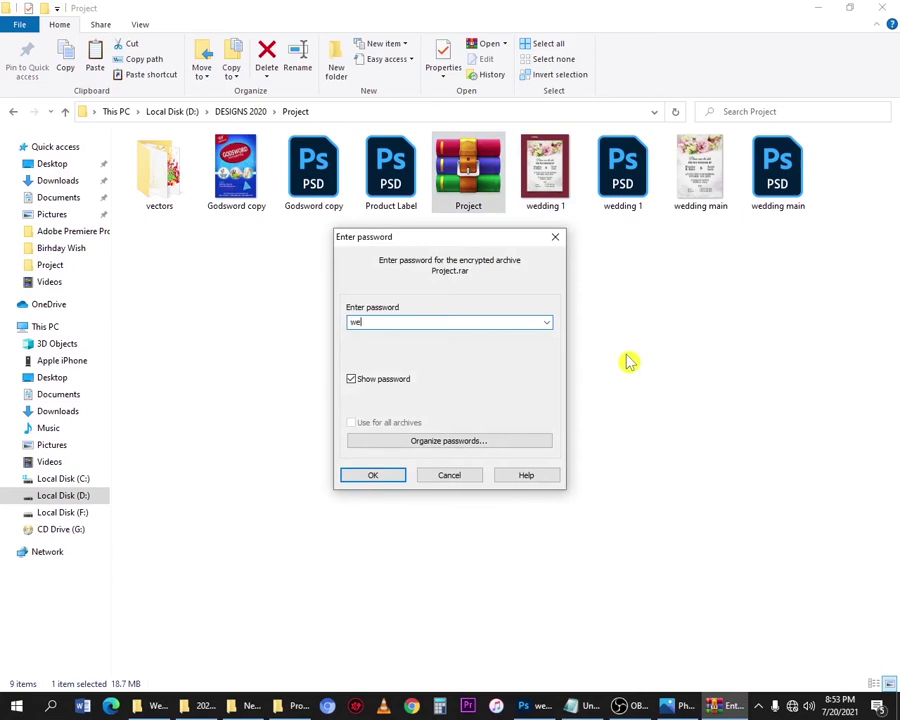
pyautogui.press('Return')
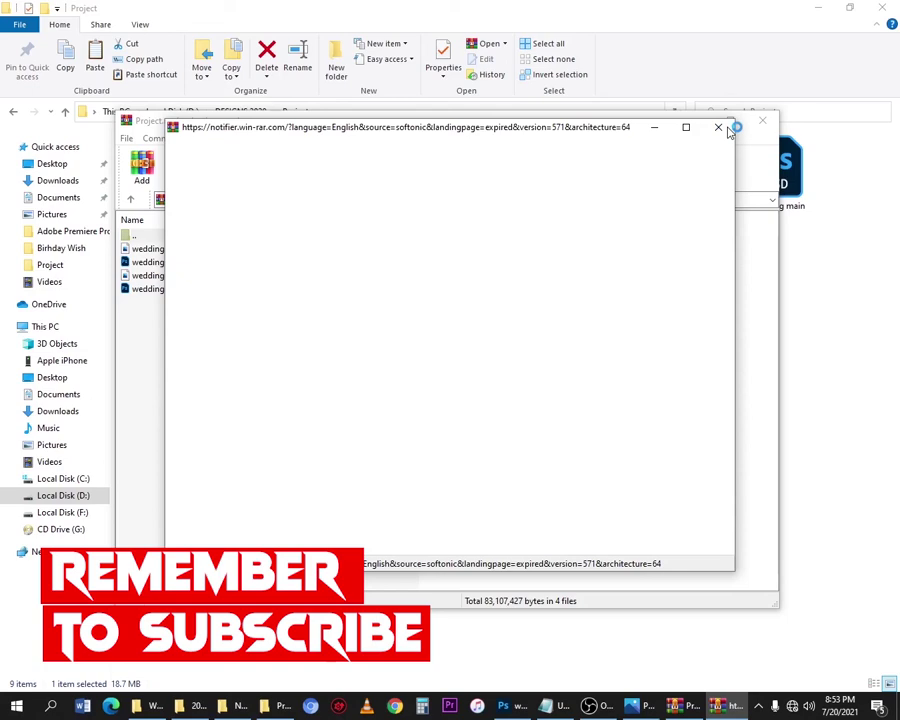
pyautogui.click(729, 131)
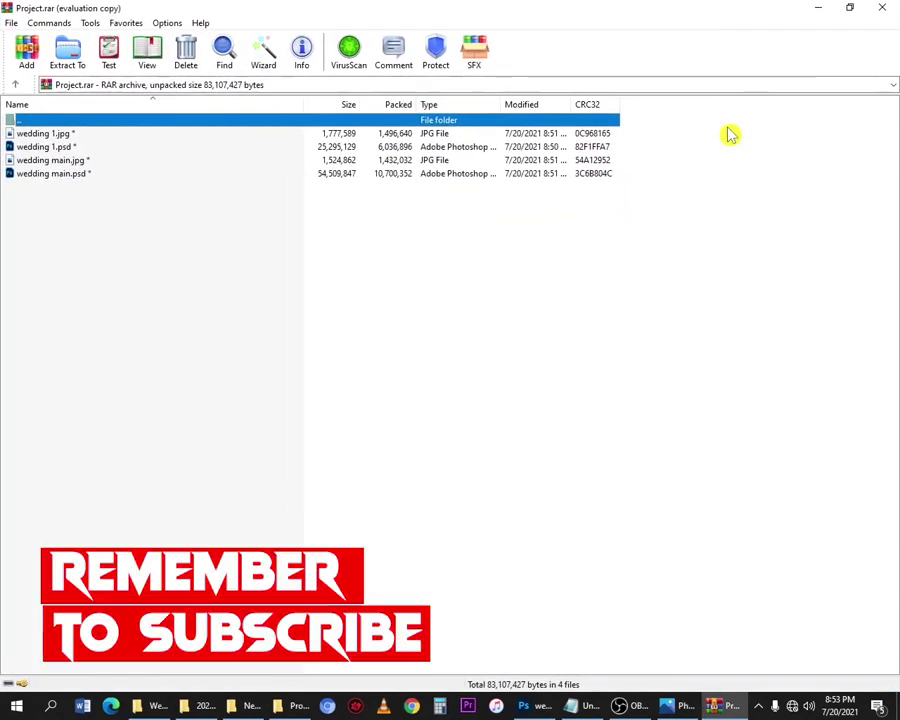